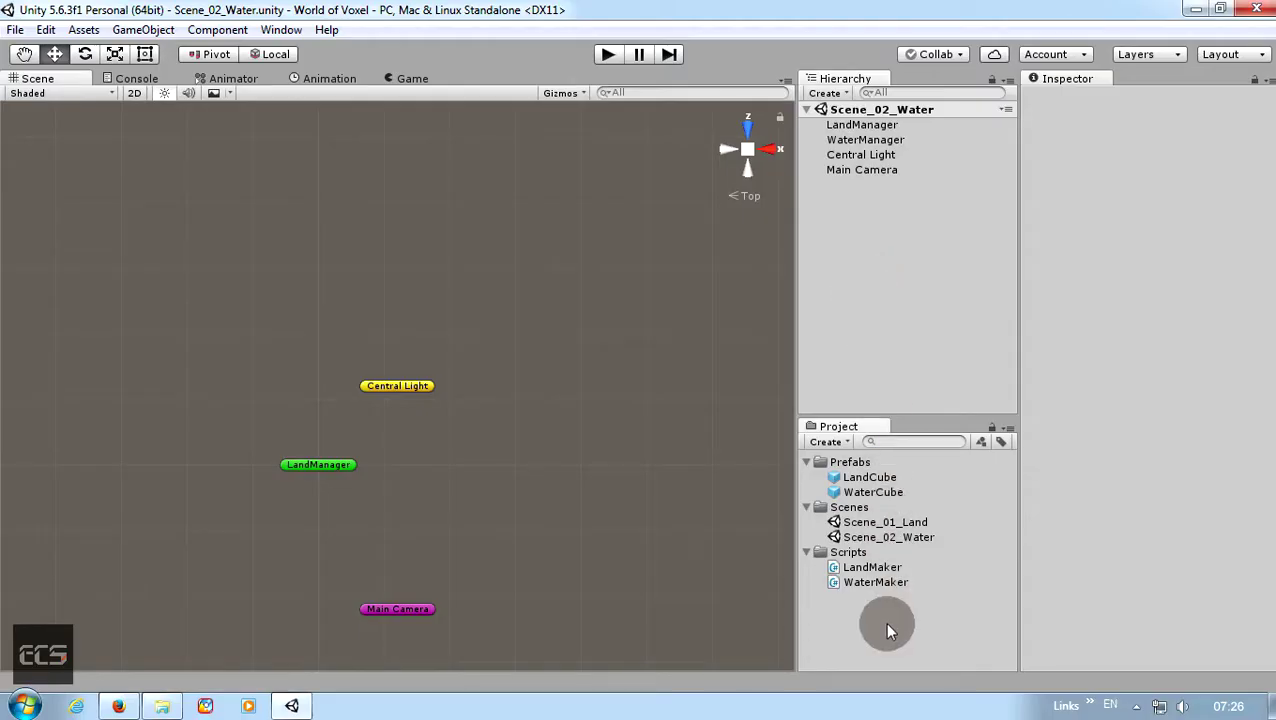
- Import the Characters standard asset package with all its folders into the project
{"action": "right_click", "coordinate": [884, 621]}
{"action": "mouse_move", "coordinate": [975, 416]}
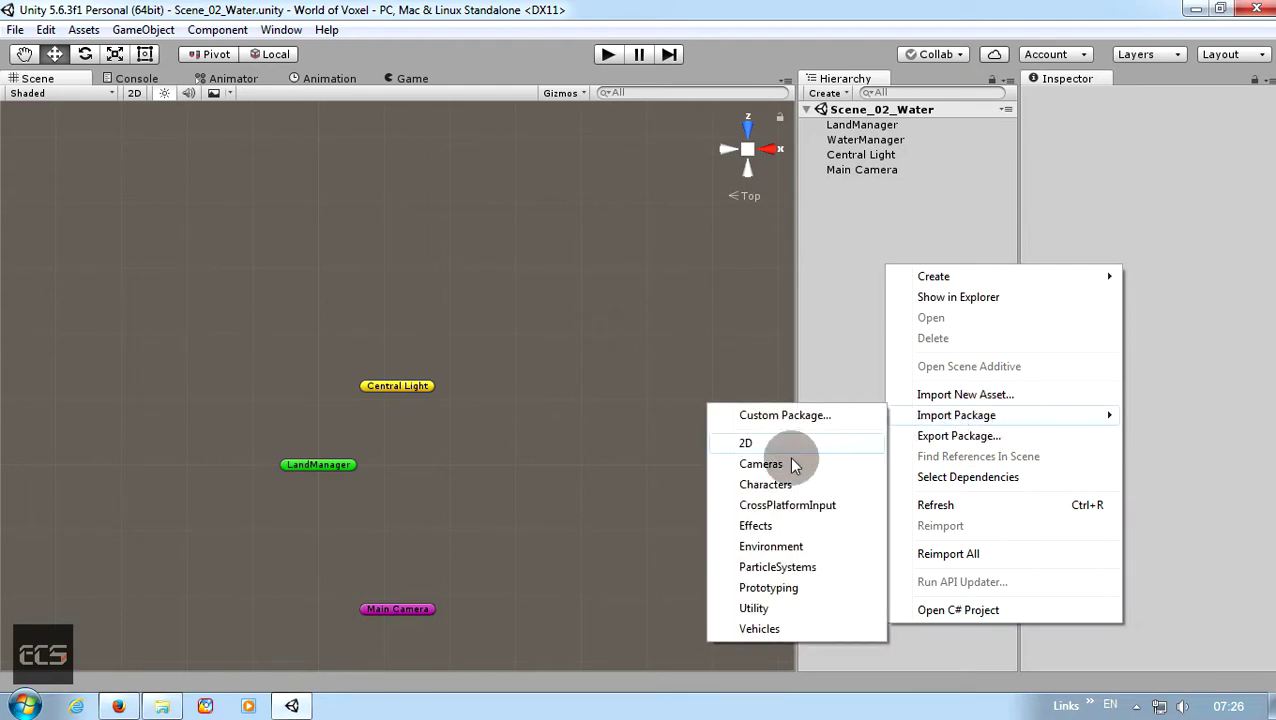
{"action": "left_click", "coordinate": [765, 485]}
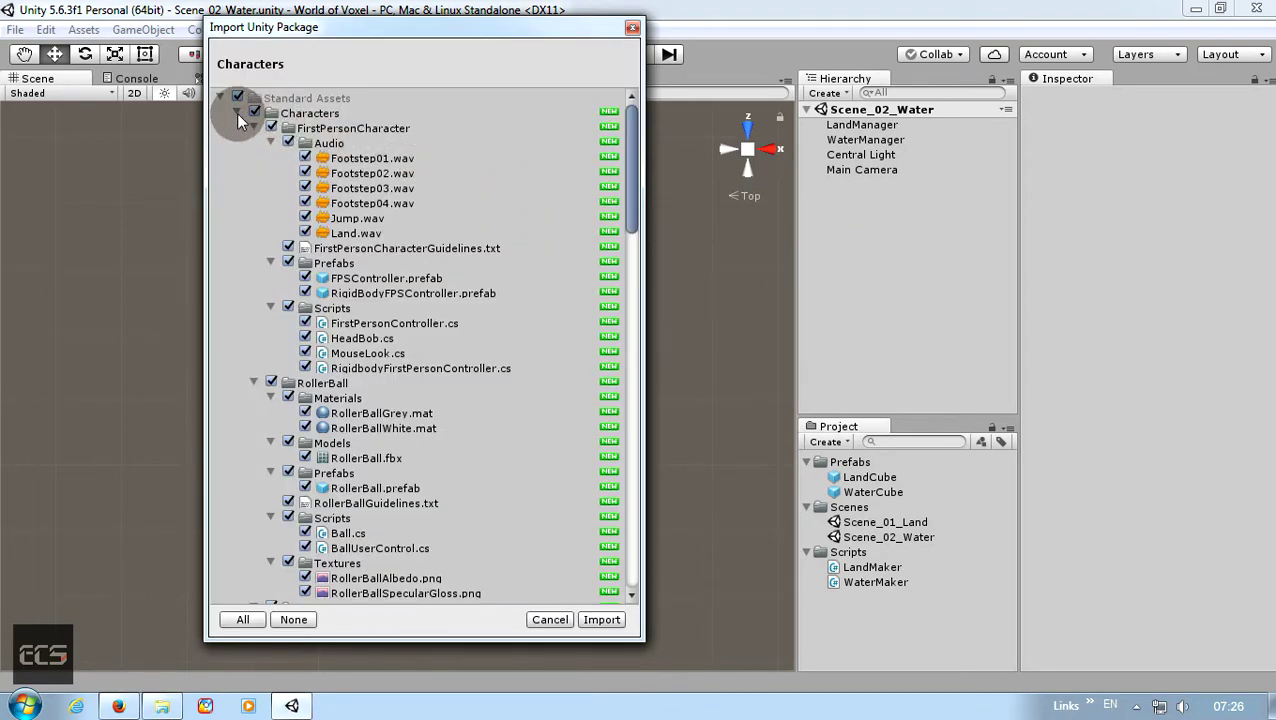
{"action": "left_click", "coordinate": [238, 113]}
{"action": "left_click", "coordinate": [238, 128]}
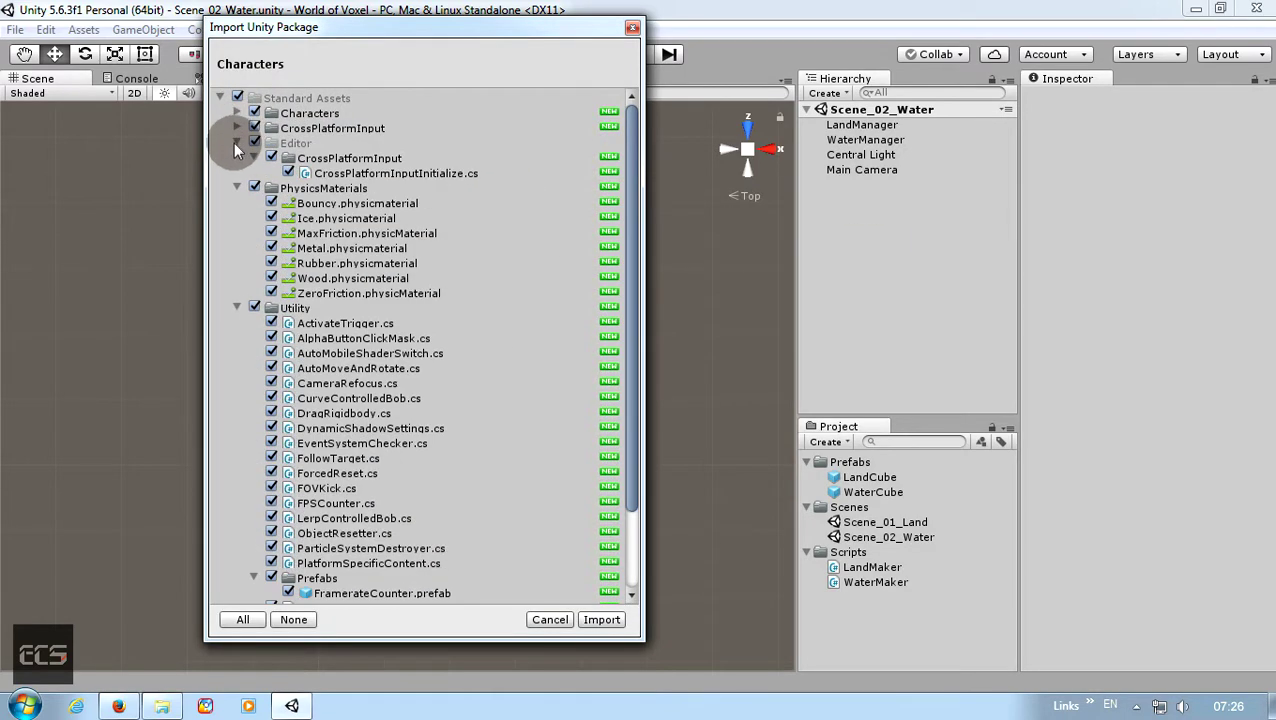
{"action": "left_click", "coordinate": [238, 143]}
{"action": "left_click", "coordinate": [237, 158]}
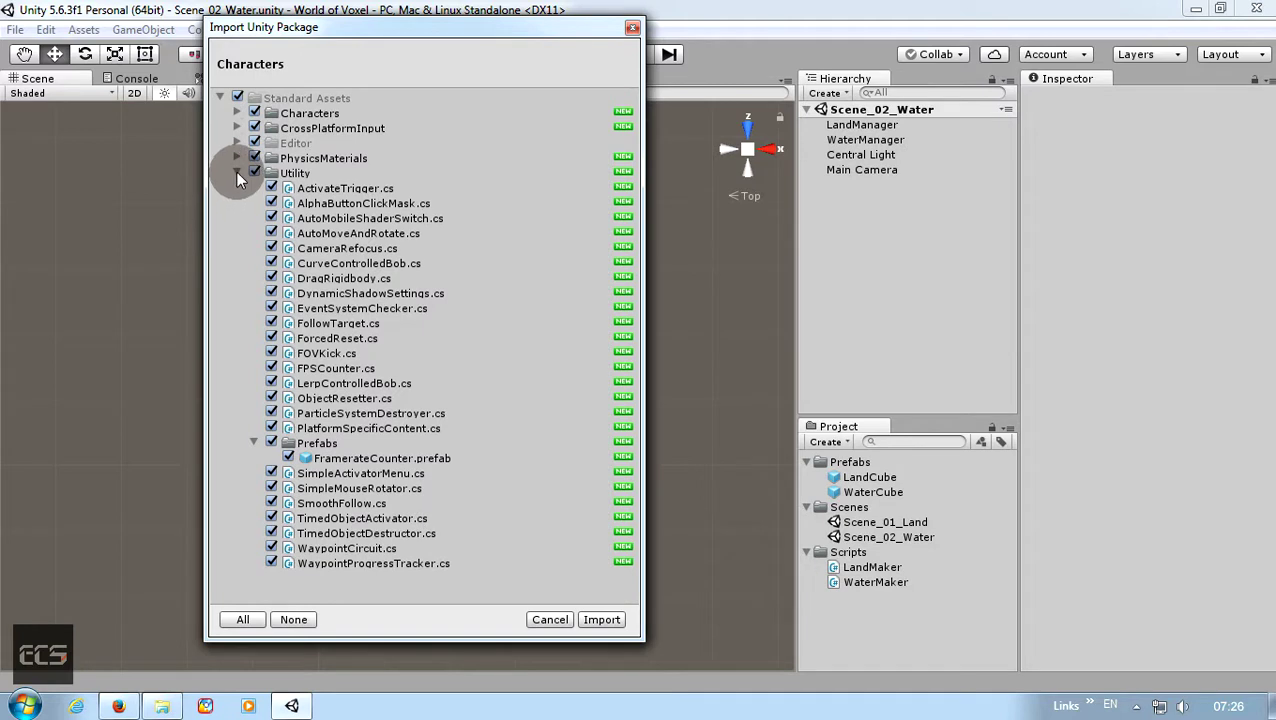
{"action": "left_click", "coordinate": [237, 173]}
{"action": "left_click", "coordinate": [604, 620]}
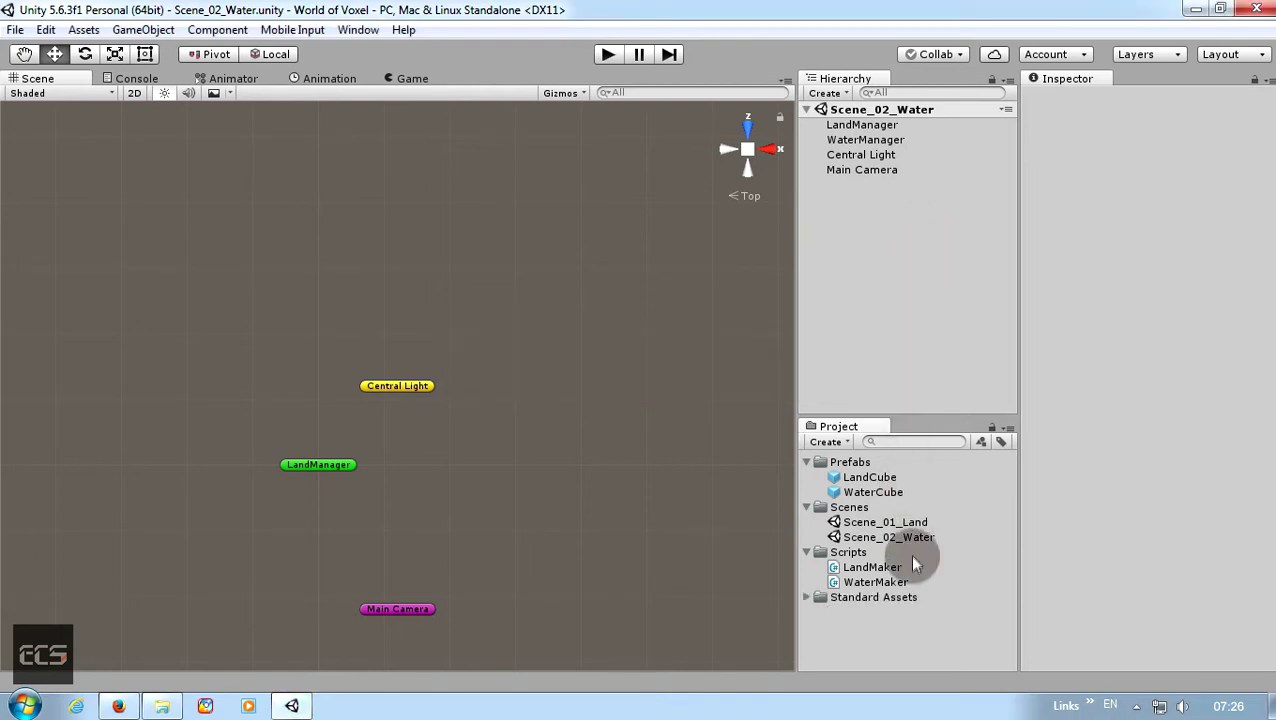
- Find the FPSController prefab under Standard Assets and add it to the Hierarchy
{"action": "left_click", "coordinate": [806, 597]}
{"action": "scroll", "coordinate": [883, 541], "scroll_direction": "down", "scroll_amount": 2}
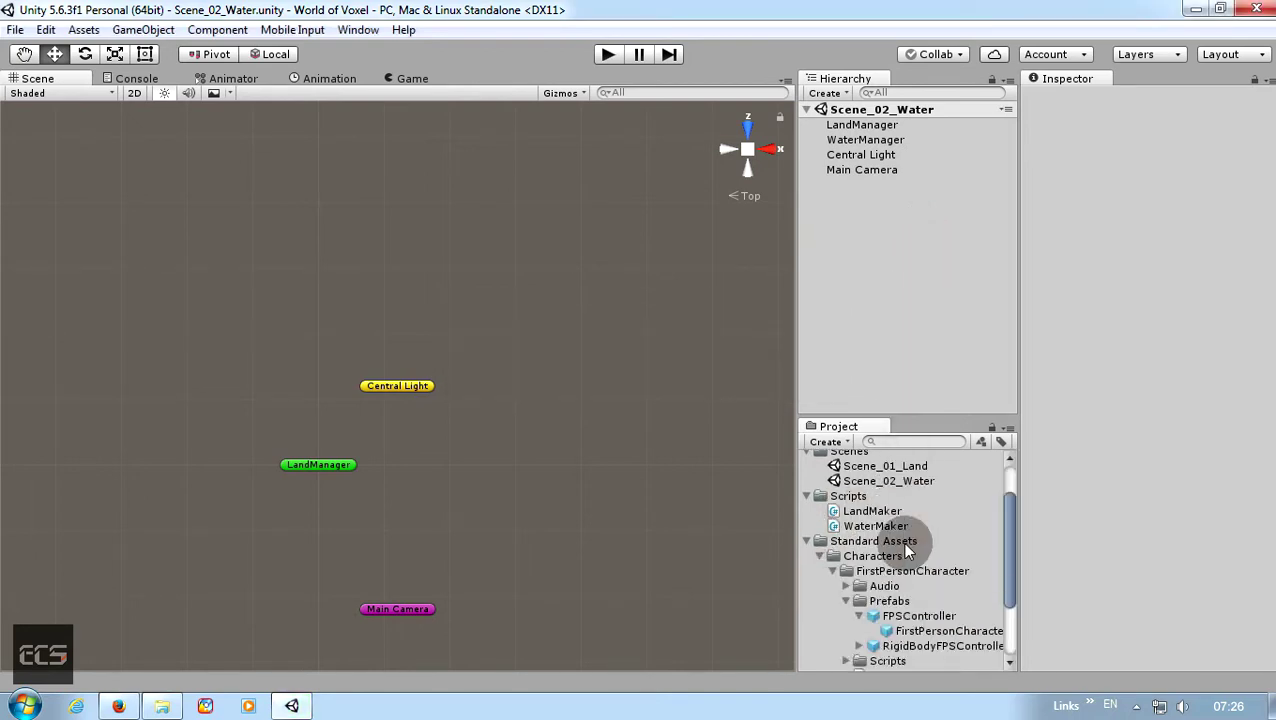
{"action": "scroll", "coordinate": [902, 538], "scroll_direction": "down", "scroll_amount": 3}
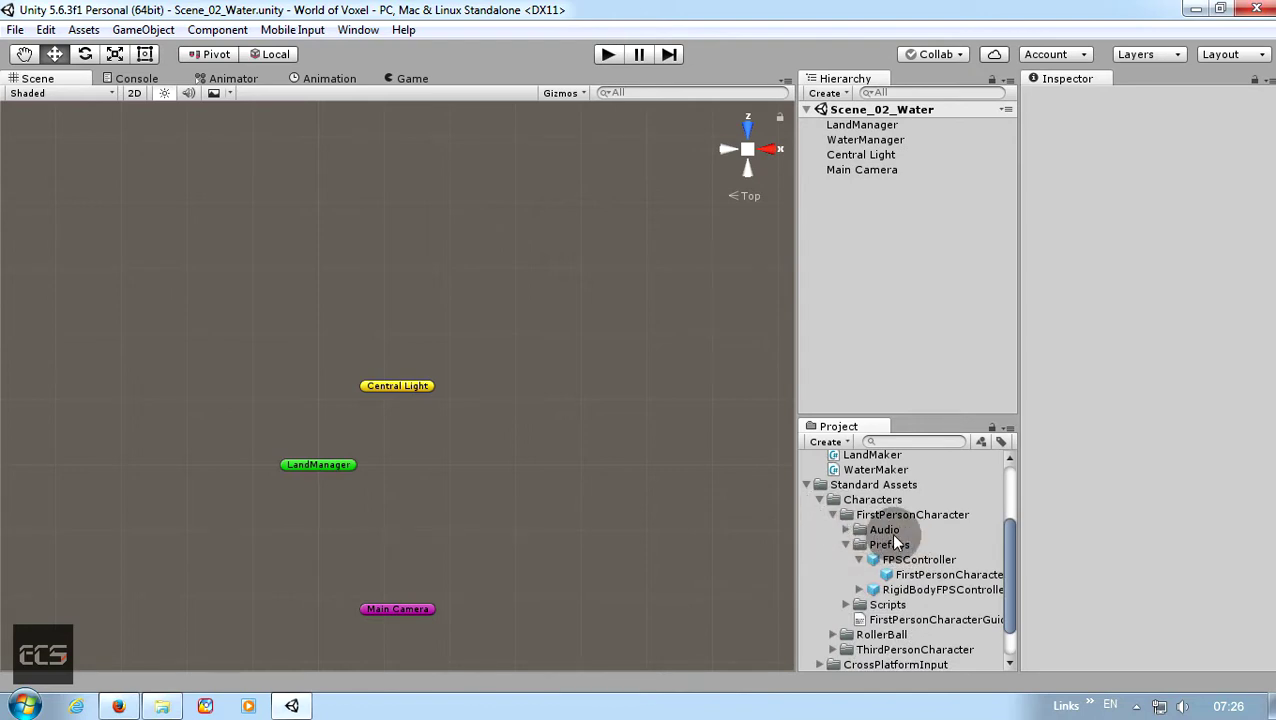
{"action": "scroll", "coordinate": [897, 540], "scroll_direction": "down", "scroll_amount": 2}
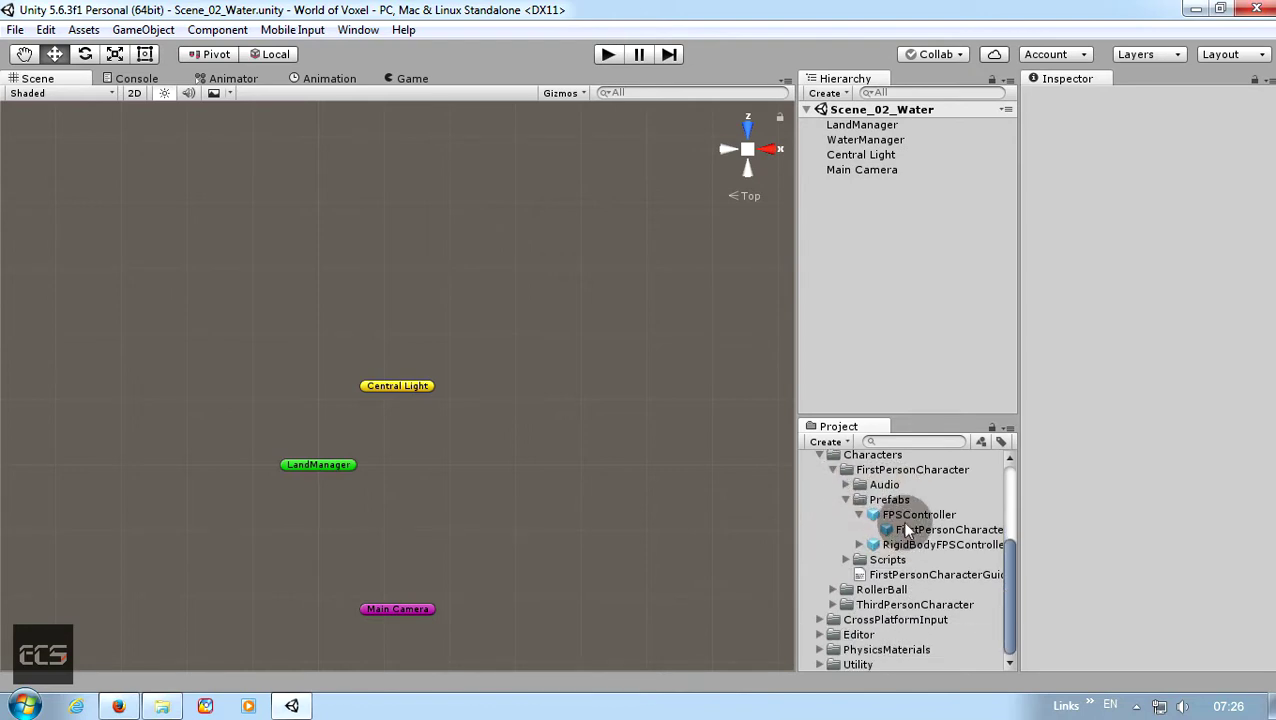
{"action": "scroll", "coordinate": [905, 516], "scroll_direction": "up", "scroll_amount": 7}
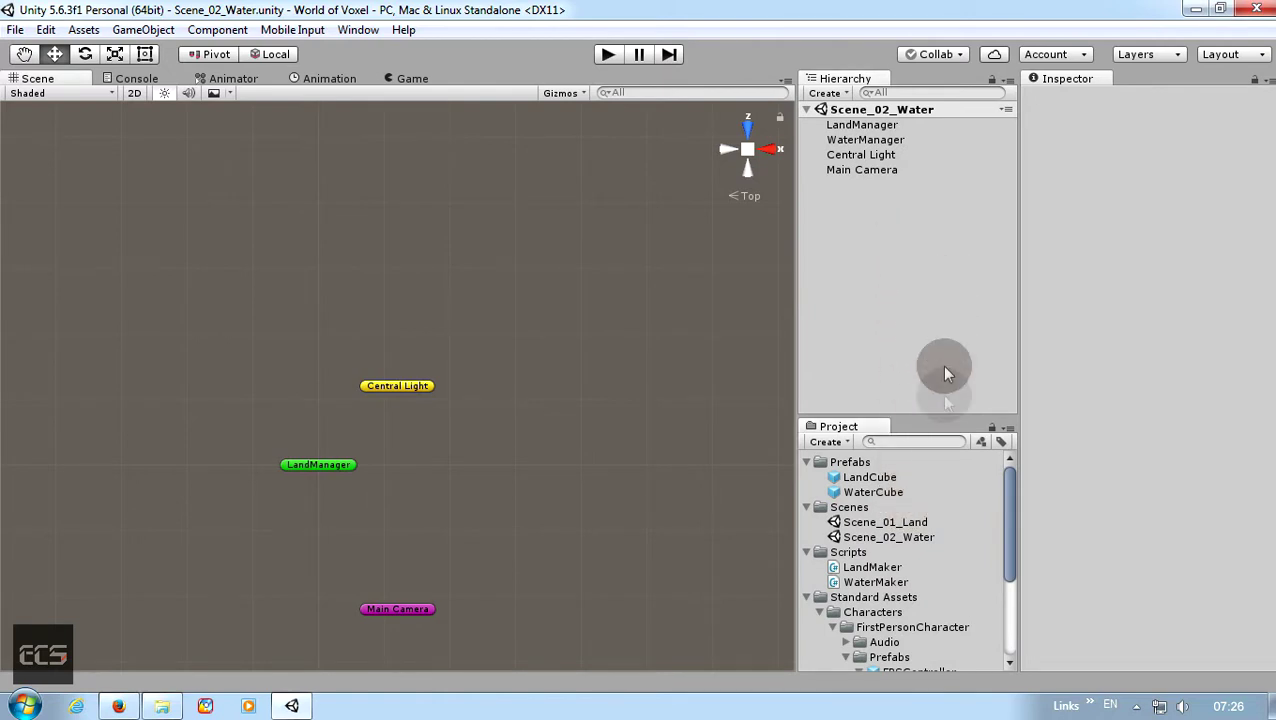
{"action": "scroll", "coordinate": [954, 546], "scroll_direction": "down", "scroll_amount": 3}
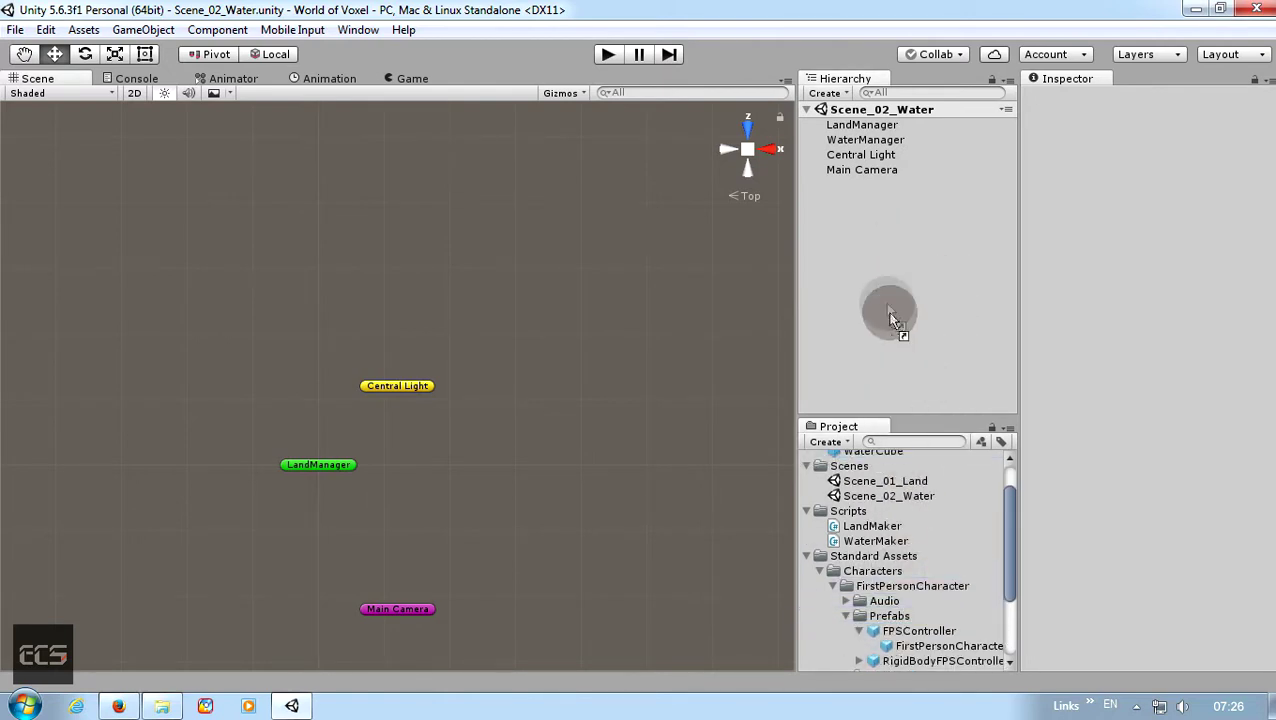
{"action": "left_click_drag", "start_coordinate": [884, 620], "coordinate": [863, 250]}
- Set FPSController's Transform Position to 4, 4, 4
{"action": "left_click", "coordinate": [818, 185]}
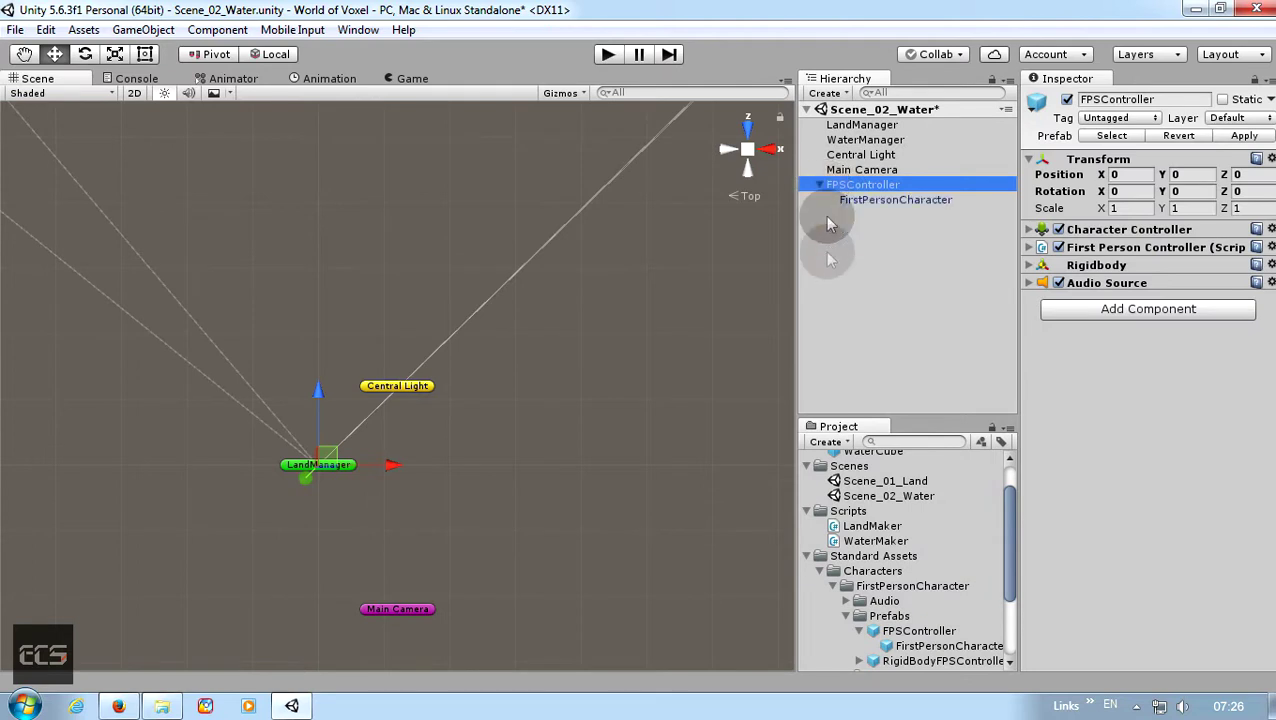
{"action": "left_click", "coordinate": [806, 556]}
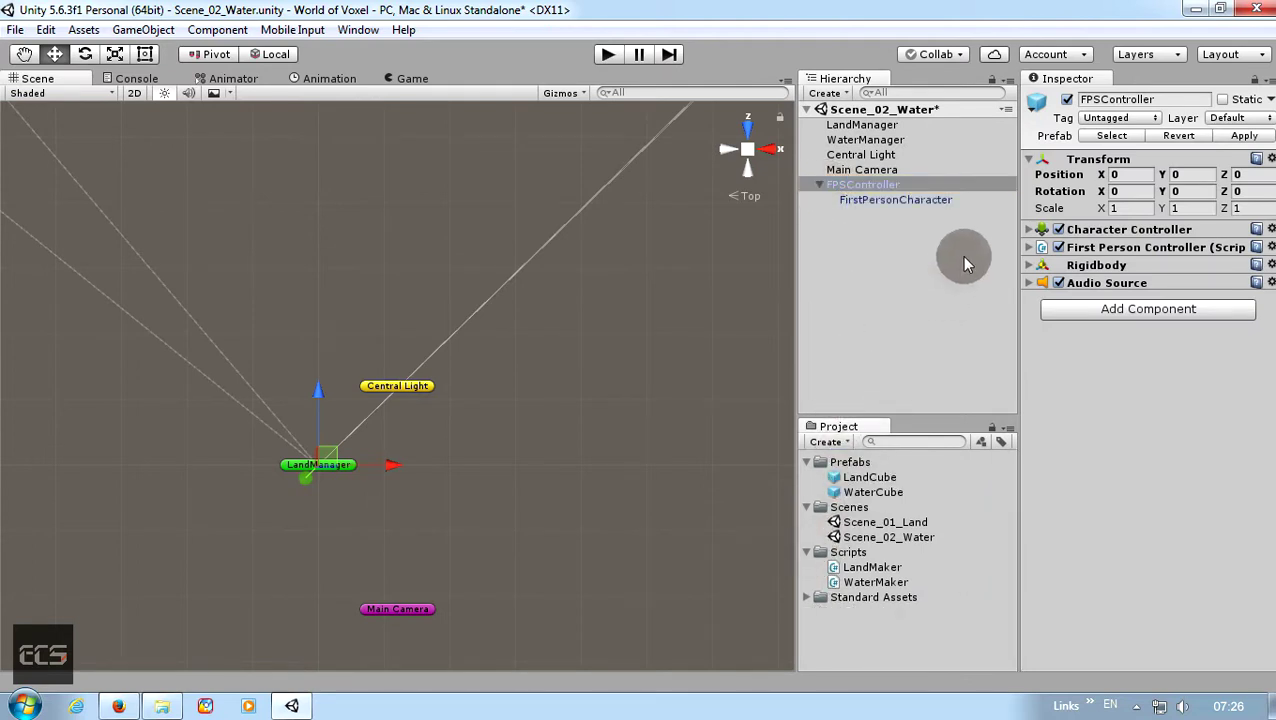
{"action": "left_click", "coordinate": [1093, 175]}
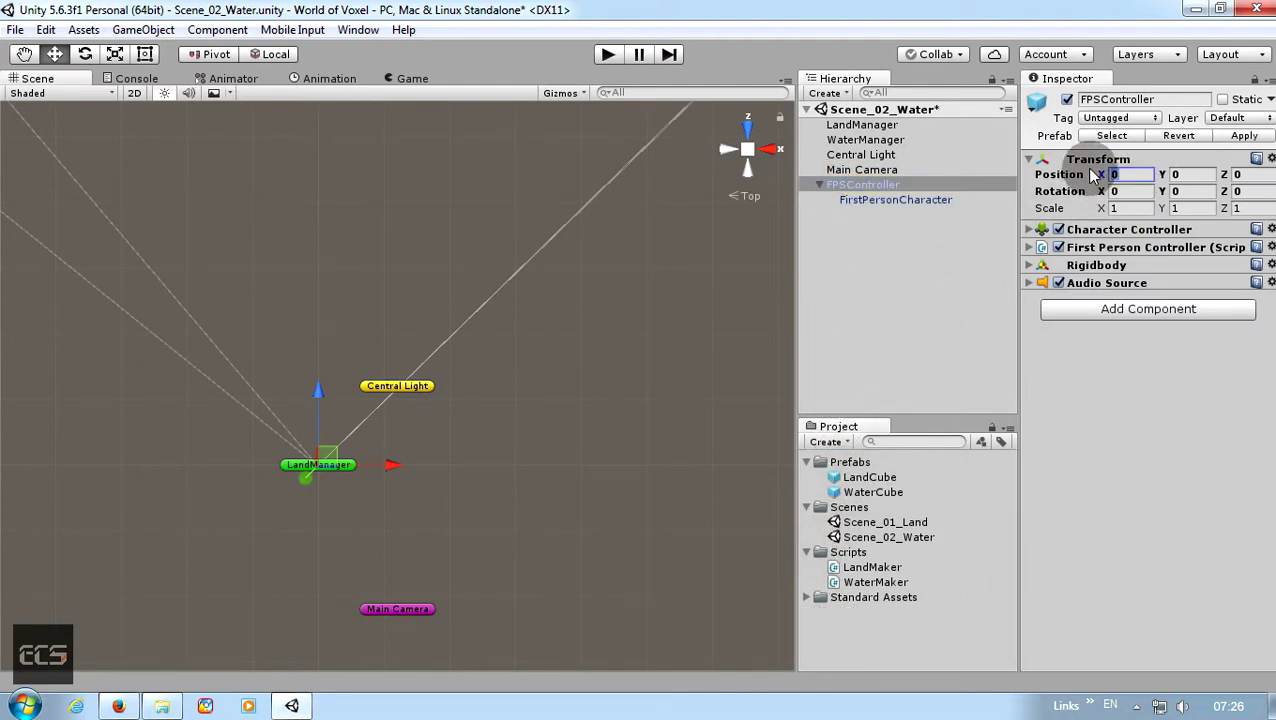
{"action": "type", "text": "4"}
{"action": "left_click", "coordinate": [1180, 175]}
{"action": "type", "text": "4"}
{"action": "left_click", "coordinate": [1245, 175]}
{"action": "type", "text": "4"}
{"action": "key", "text": "Return"}
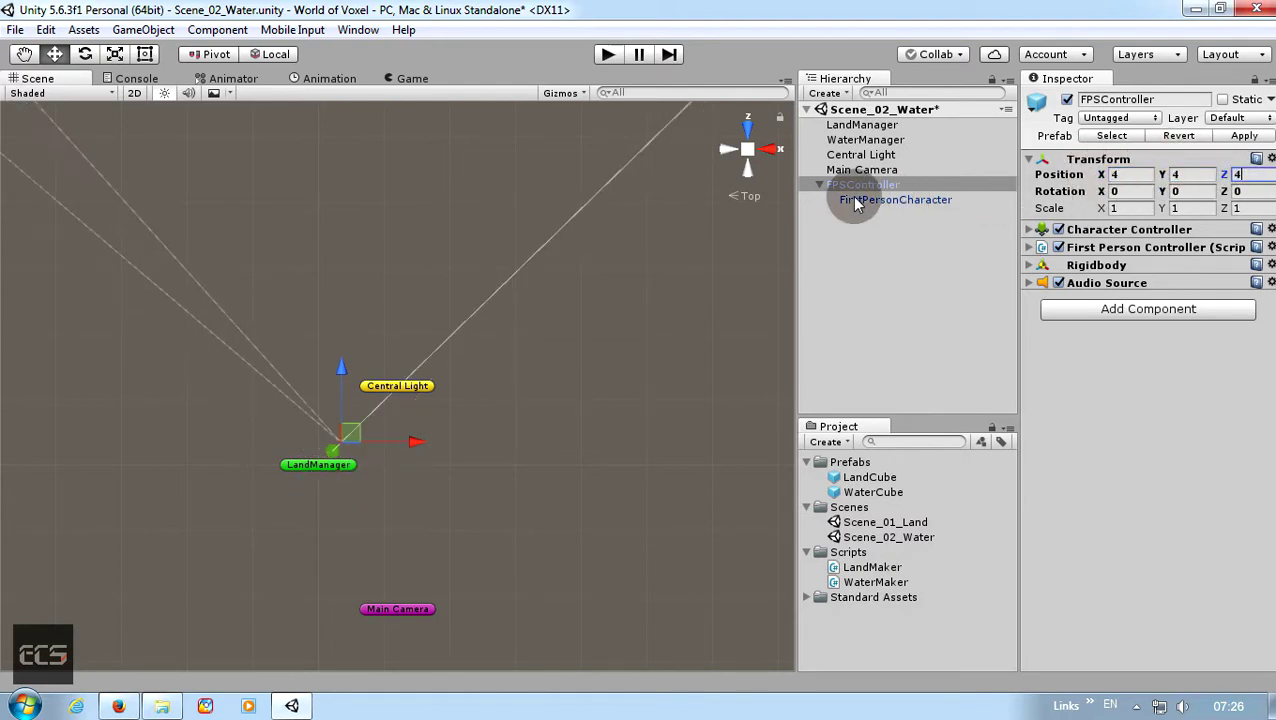
- Set the FirstPersonCharacter camera's far clipping plane to 200
{"action": "left_click", "coordinate": [860, 200]}
{"action": "left_click", "coordinate": [1155, 352]}
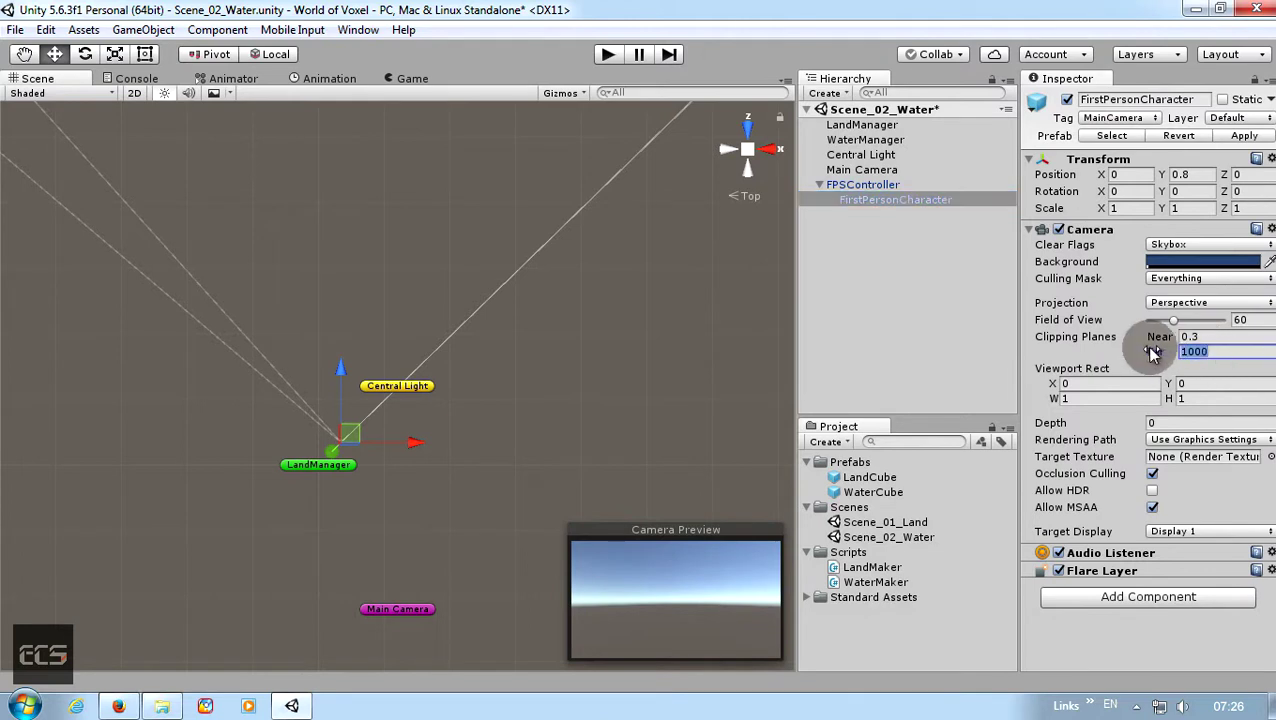
{"action": "type", "text": "200"}
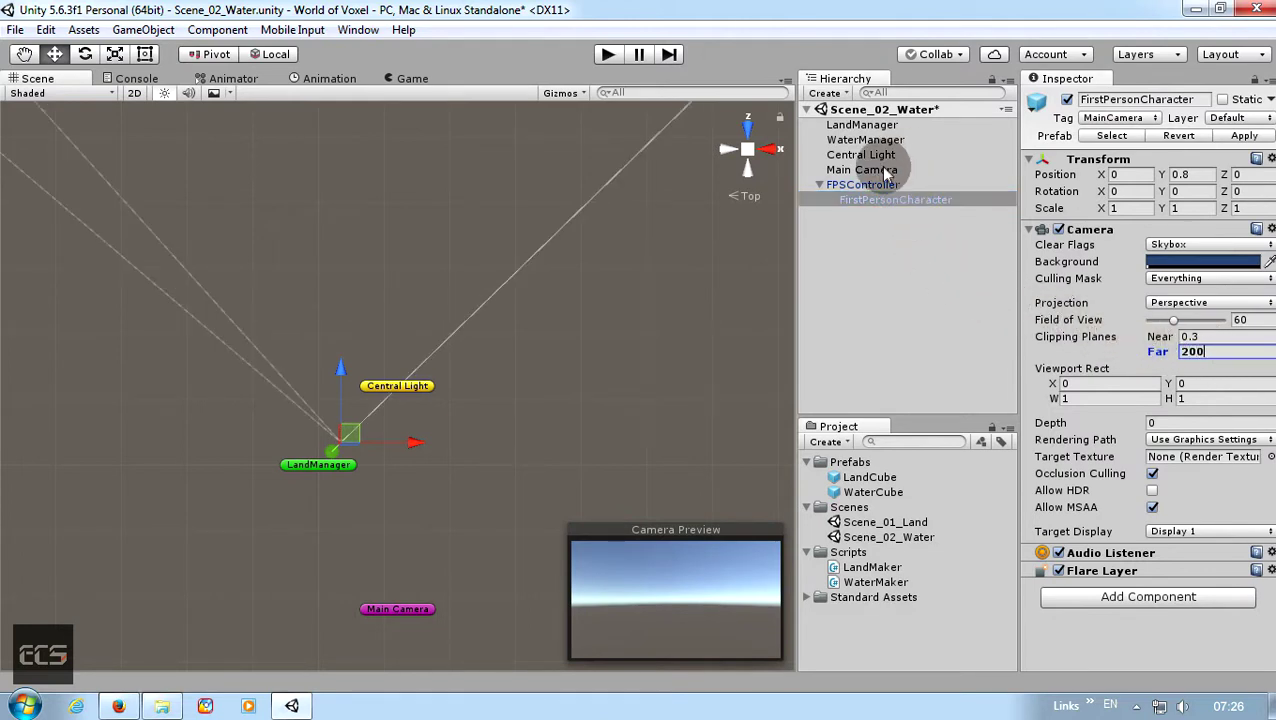
{"action": "left_click", "coordinate": [862, 170]}
{"action": "left_click", "coordinate": [1067, 100]}
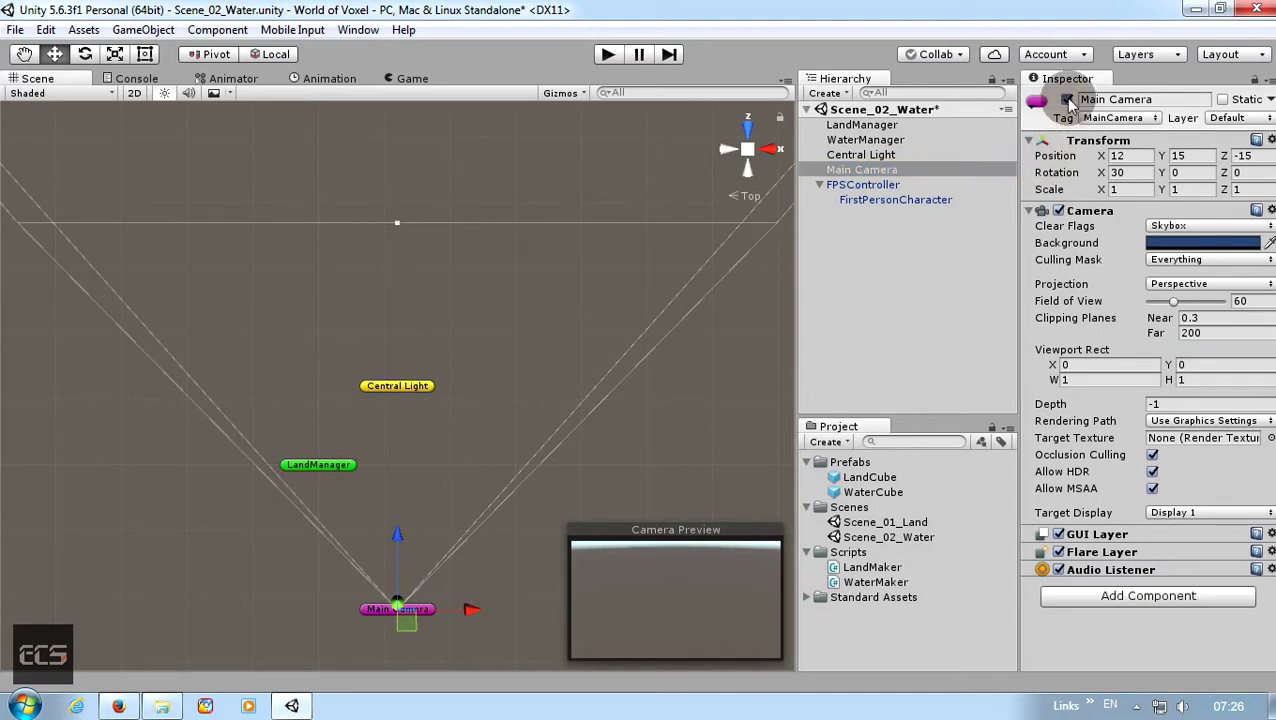
- Deactivate Main Camera and change the Central Light colour to white (FFFFFF)
{"action": "left_click", "coordinate": [1067, 100]}
{"action": "left_click", "coordinate": [861, 155]}
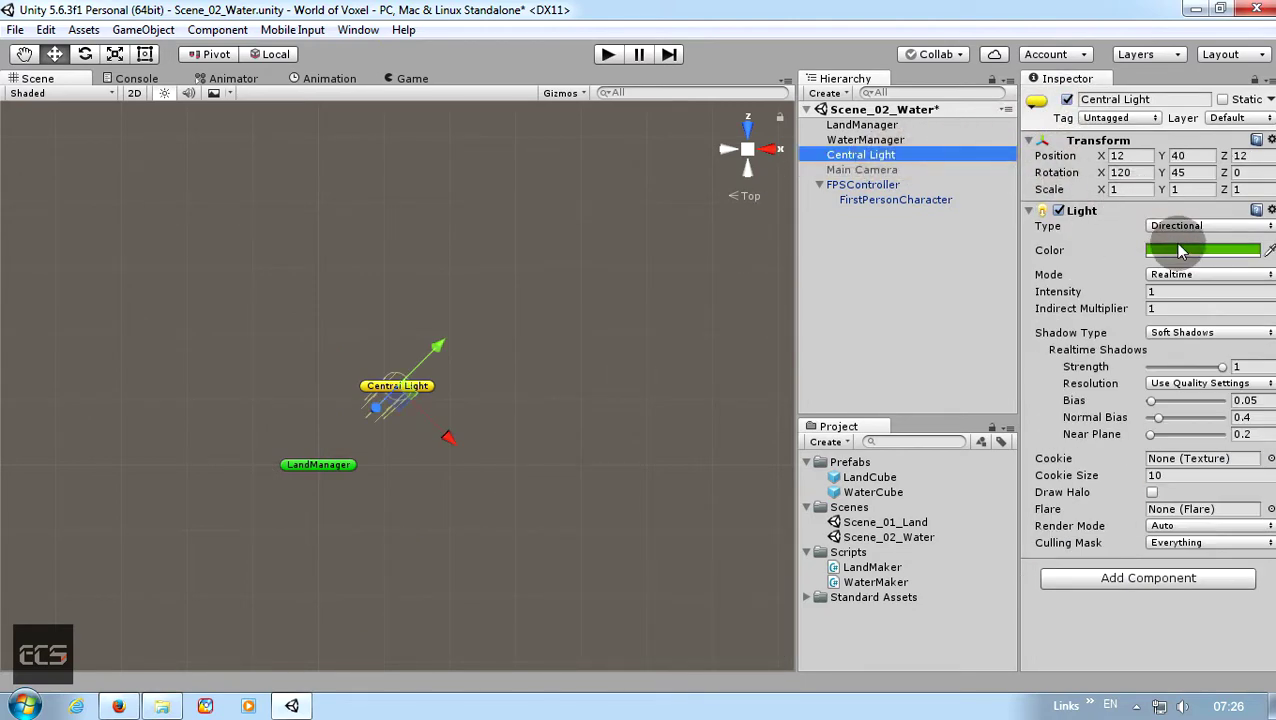
{"action": "left_click", "coordinate": [1179, 250]}
{"action": "left_click_drag", "start_coordinate": [278, 212], "coordinate": [256, 155]}
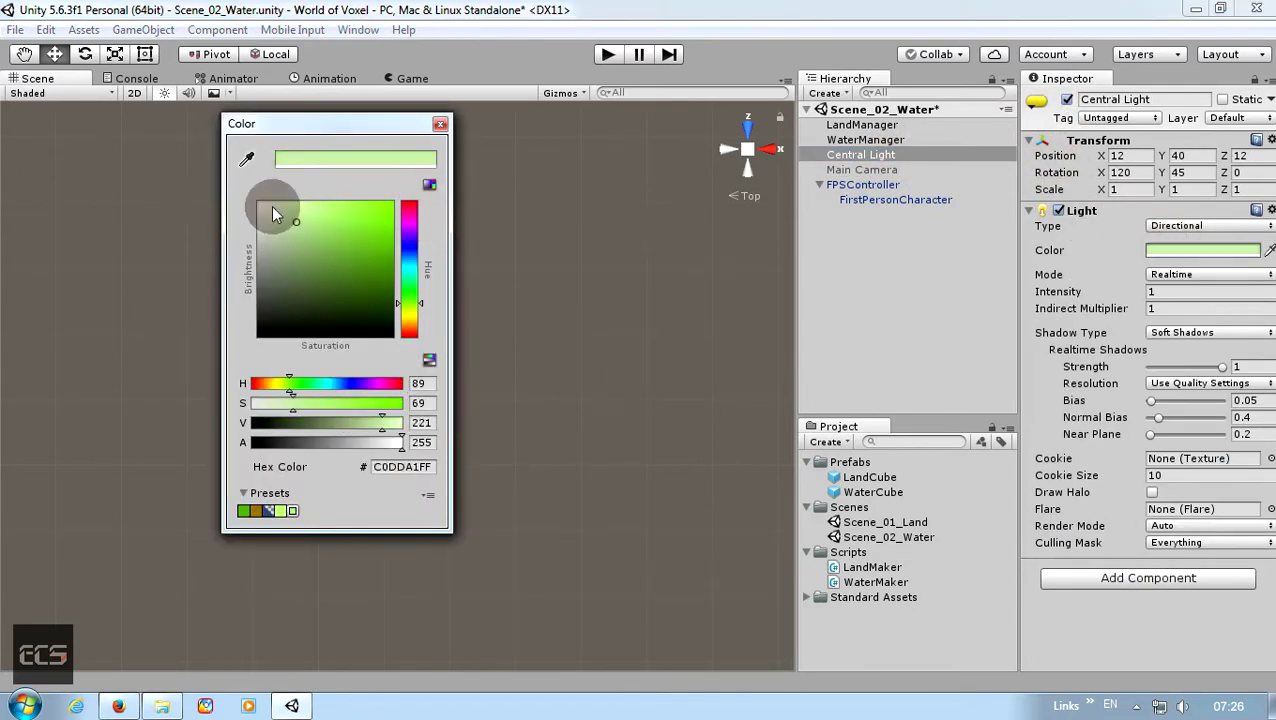
{"action": "left_click", "coordinate": [440, 124]}
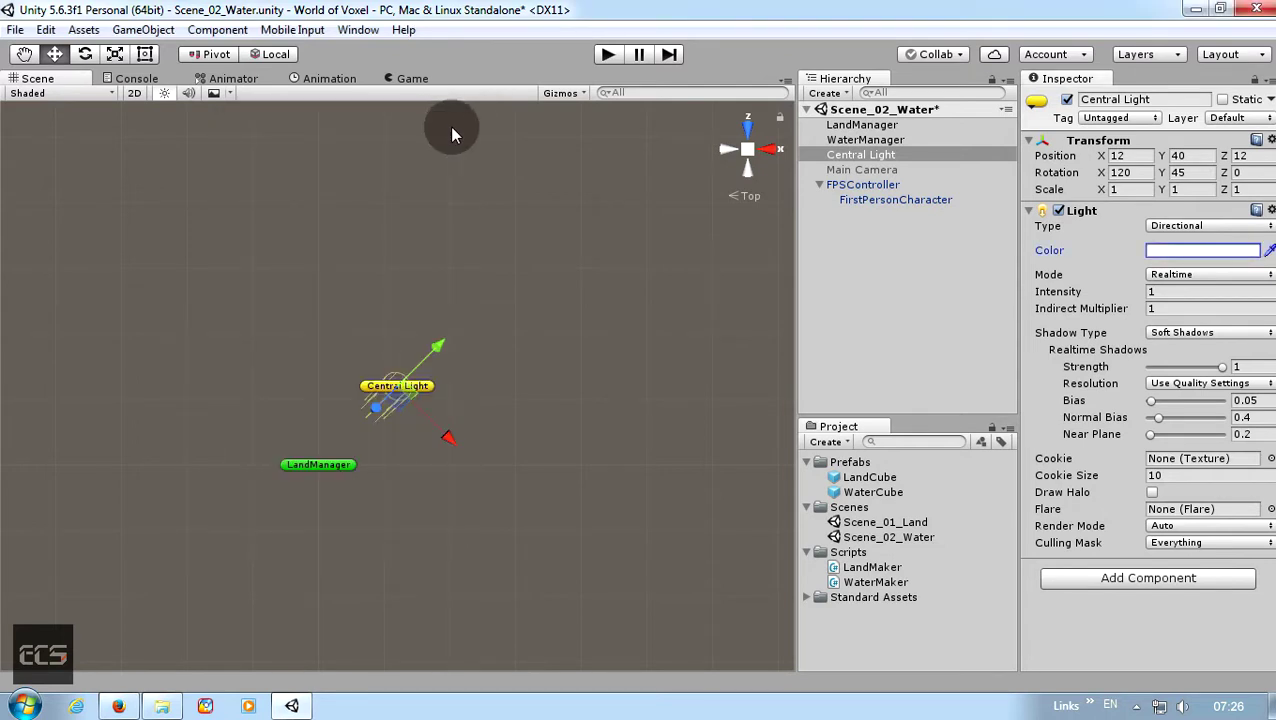
{"action": "left_click", "coordinate": [835, 255]}
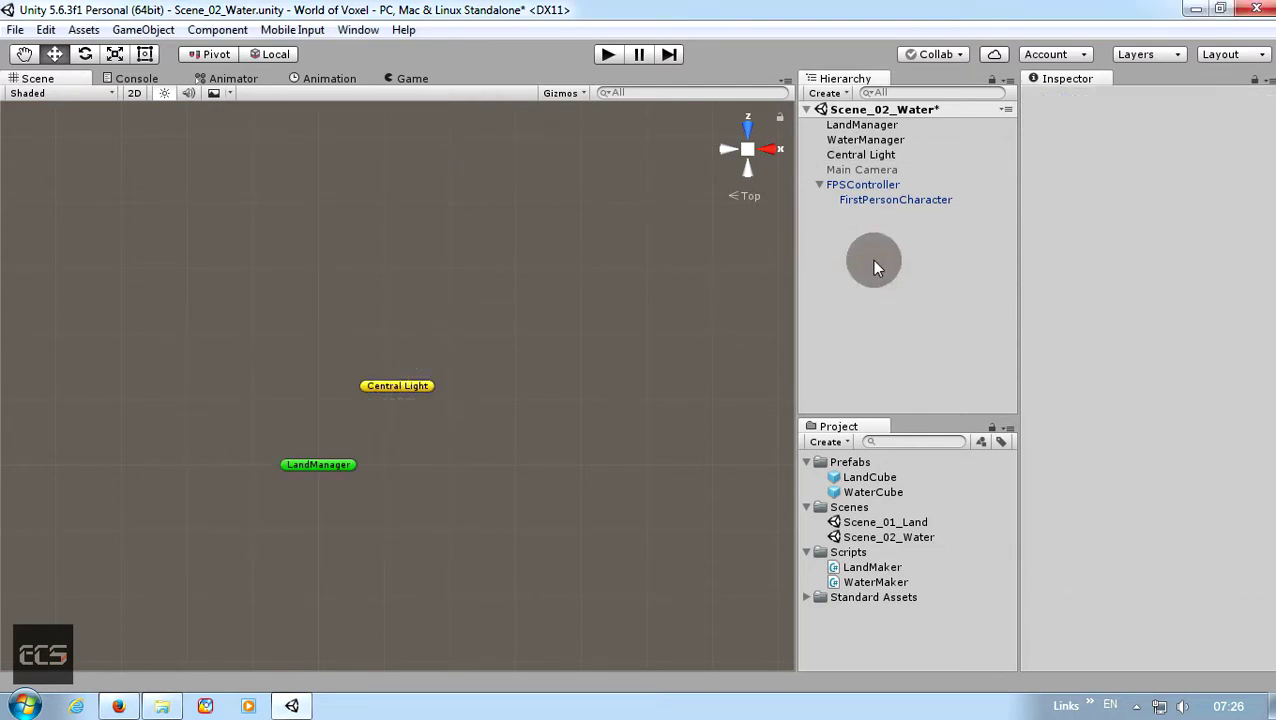
- Save the scene as a new file, Scene_03_Shape, inside the Scenes folder
{"action": "left_click", "coordinate": [15, 30]}
{"action": "left_click", "coordinate": [70, 120]}
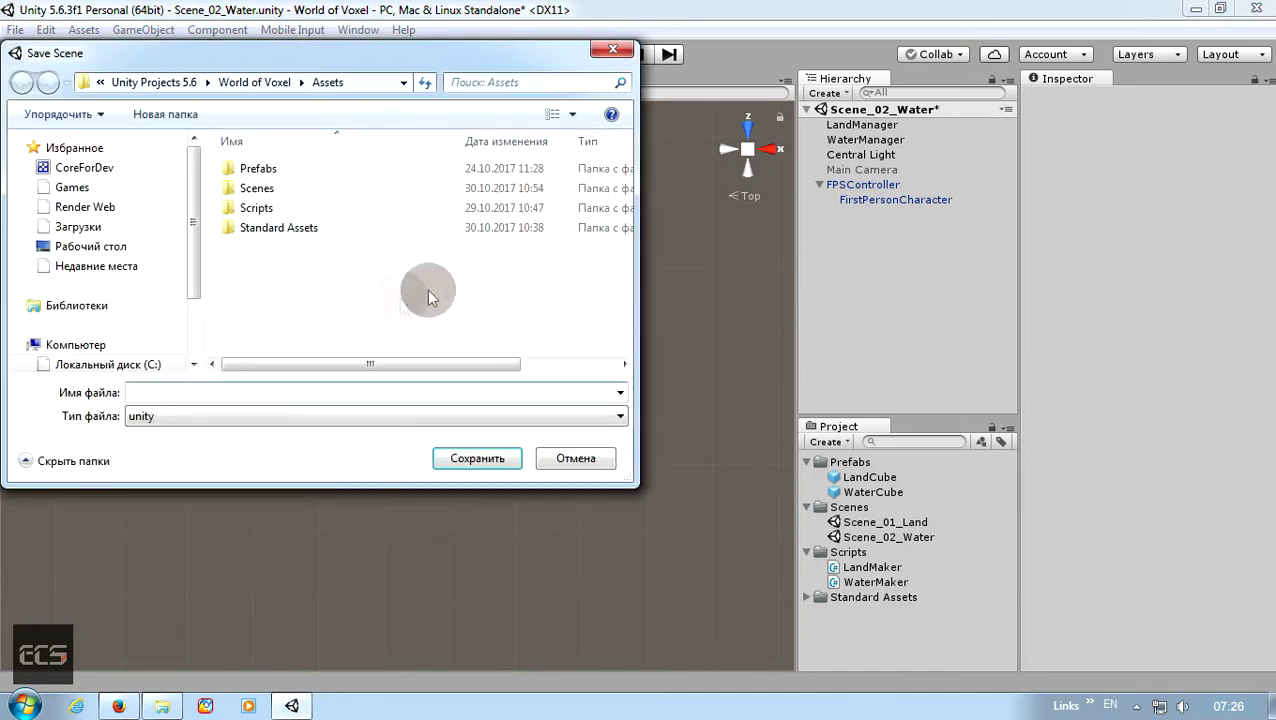
{"action": "double_click", "coordinate": [262, 189]}
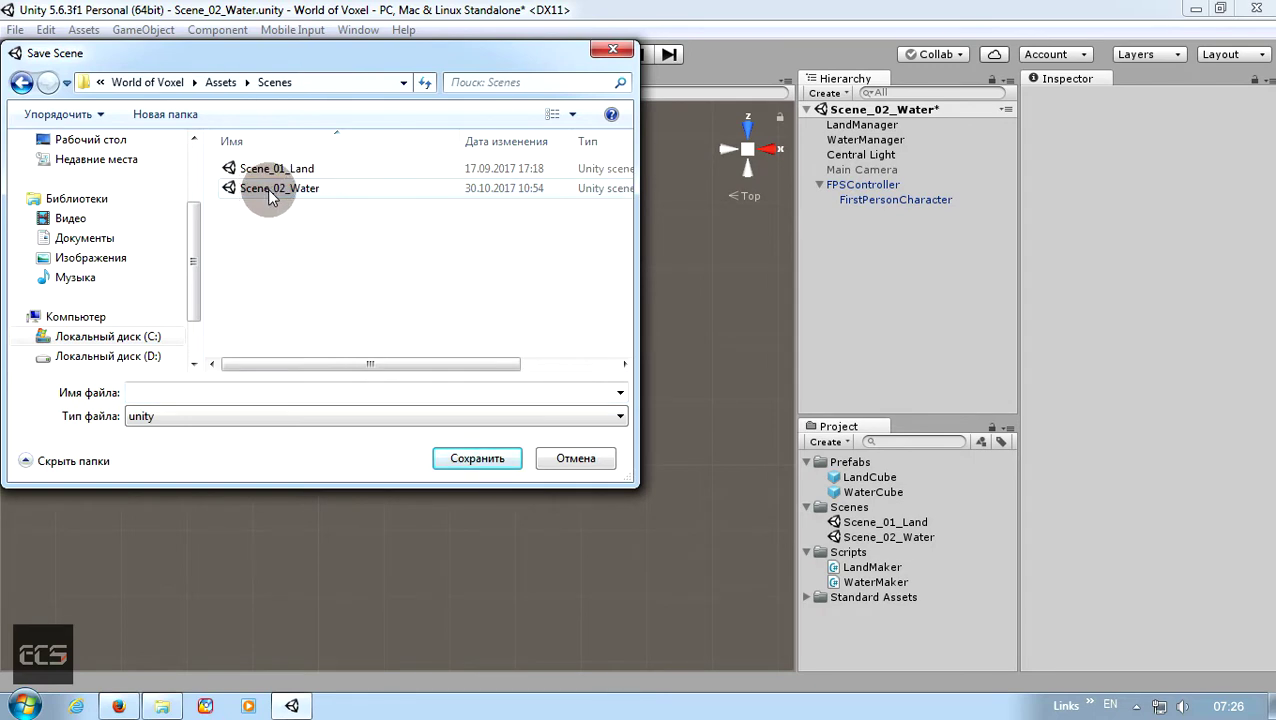
{"action": "left_click", "coordinate": [267, 188]}
{"action": "left_click", "coordinate": [221, 392]}
{"action": "left_click", "coordinate": [221, 392]}
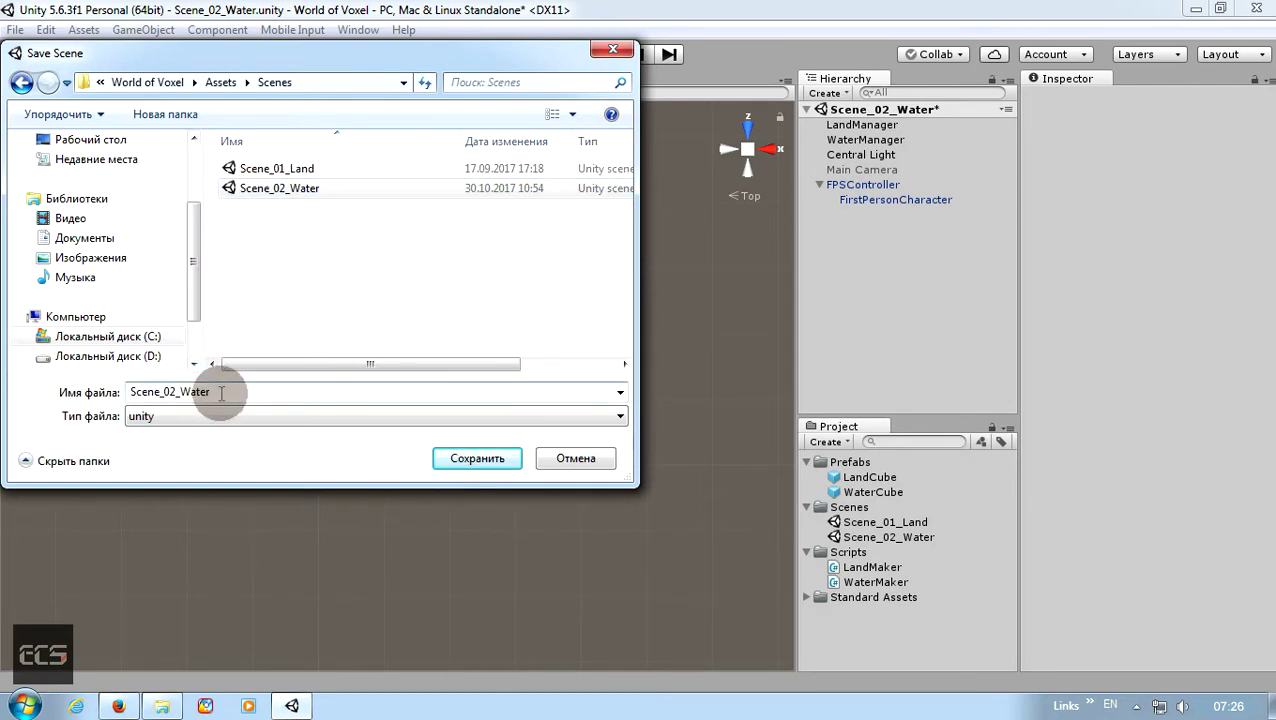
{"action": "key", "text": "BackSpace"}
{"action": "key", "text": "BackSpace"}
{"action": "key", "text": "BackSpace"}
{"action": "key", "text": "BackSpace"}
{"action": "key", "text": "BackSpace"}
{"action": "type", "text": "S"}
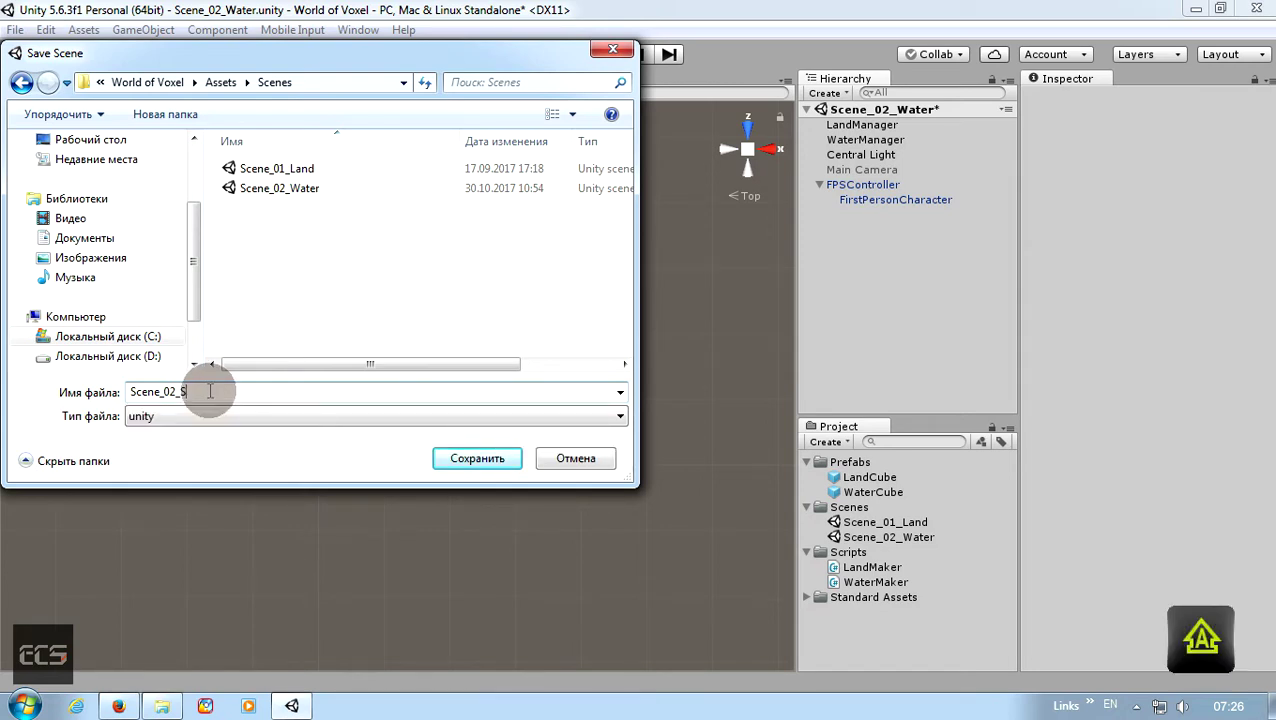
{"action": "type", "text": "ha"}
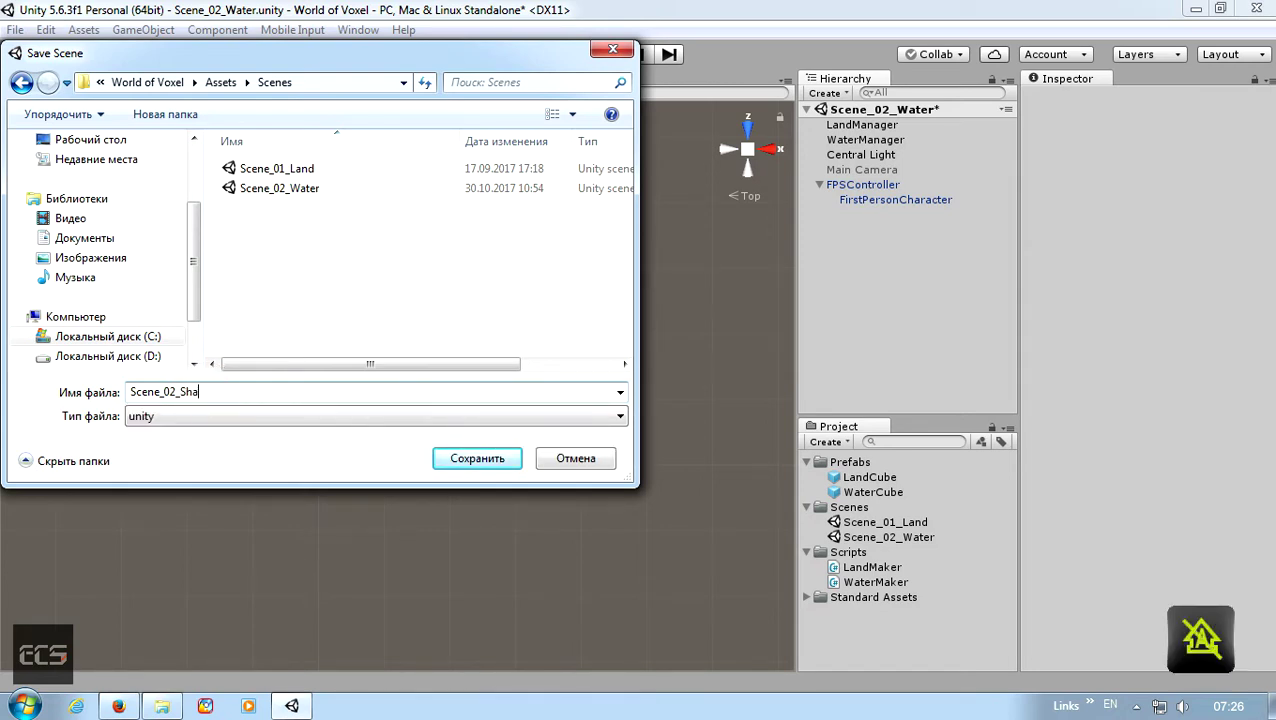
{"action": "type", "text": "pe"}
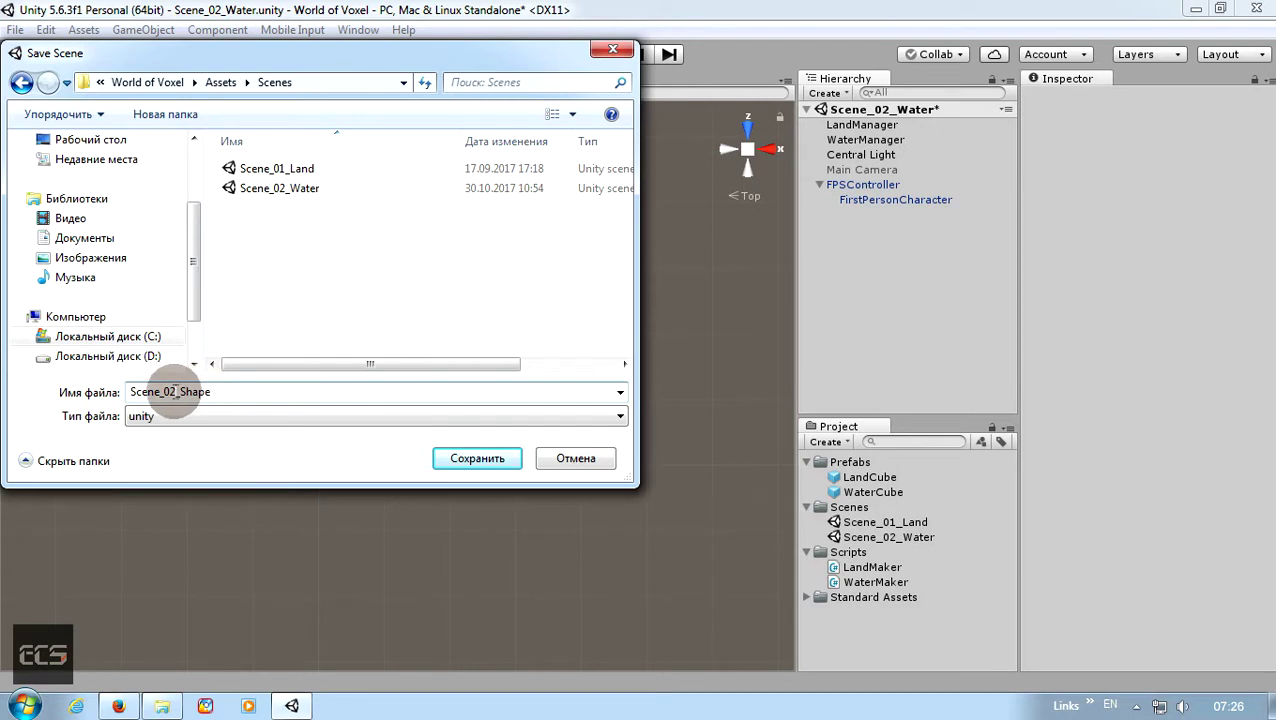
{"action": "type", "text": "3"}
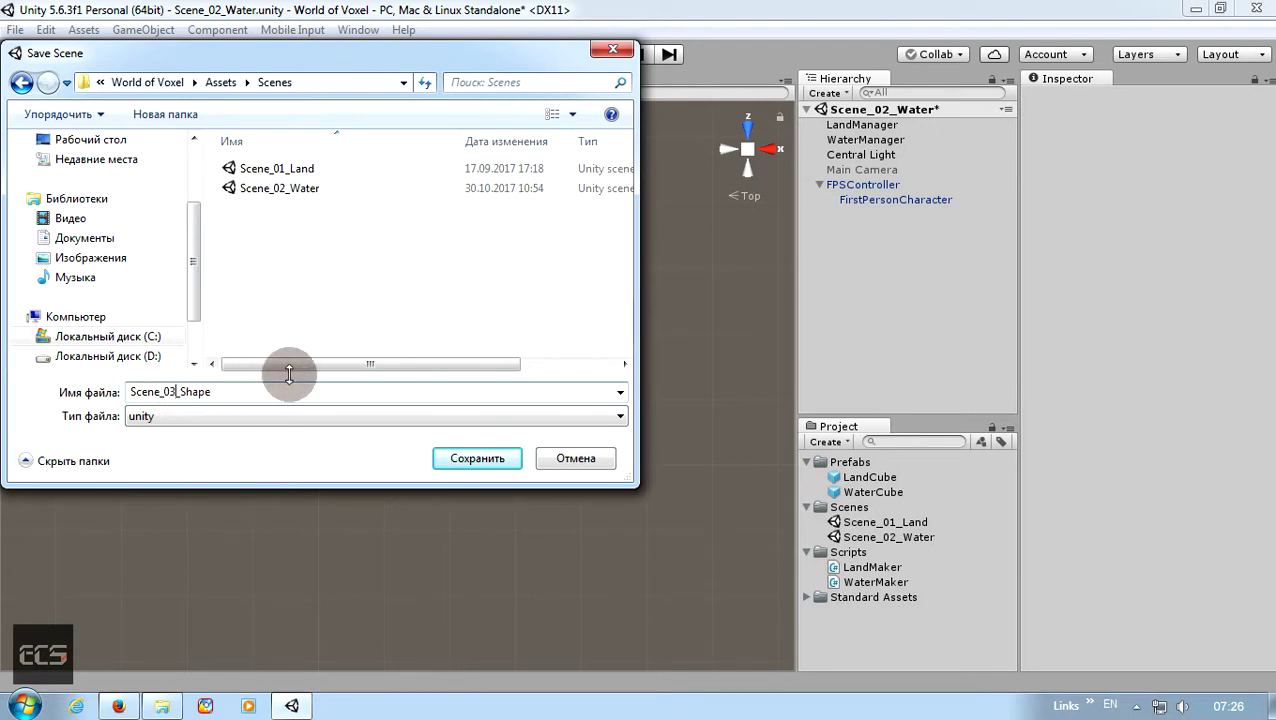
{"action": "left_click", "coordinate": [471, 460]}
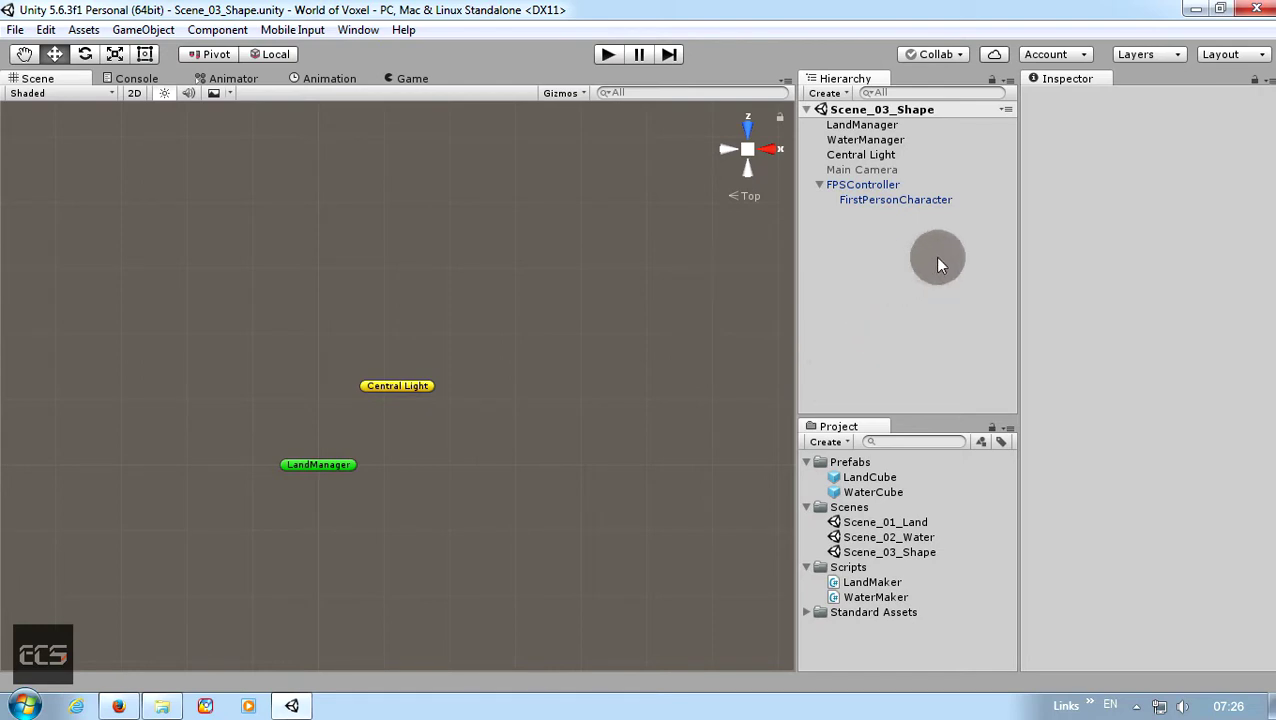
{"action": "left_click", "coordinate": [608, 55]}
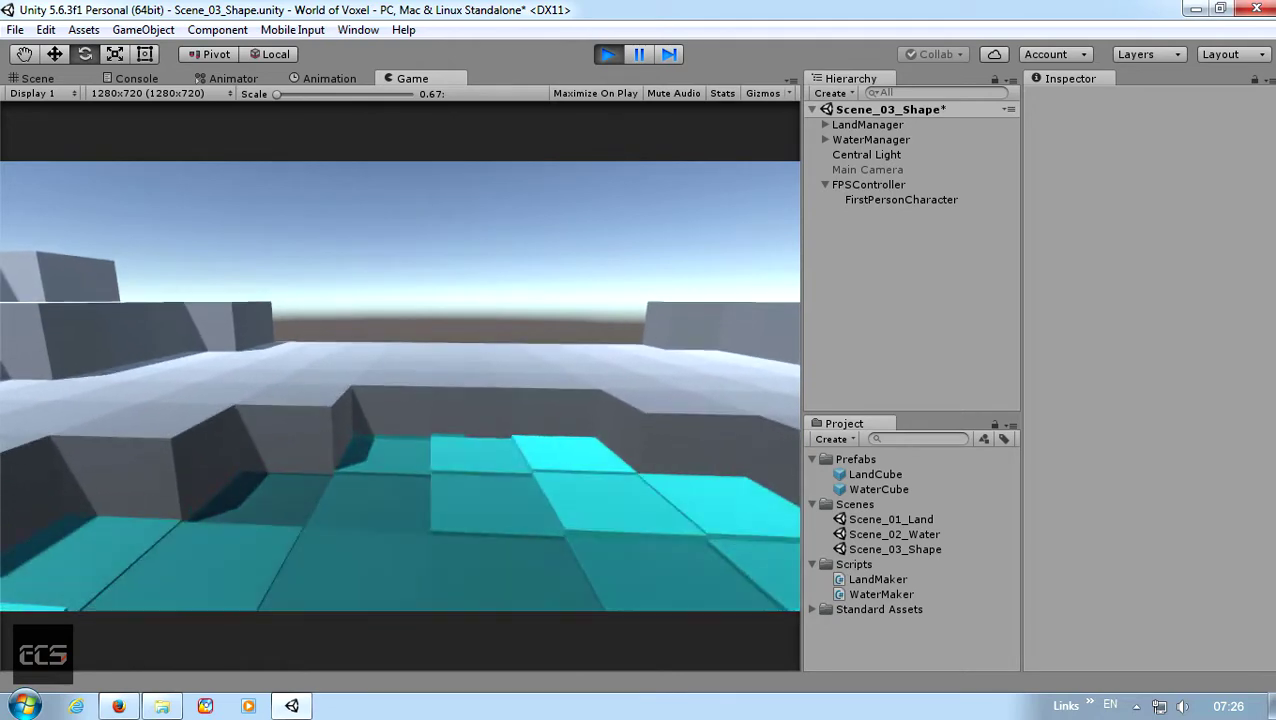
{"action": "key", "text": "Escape"}
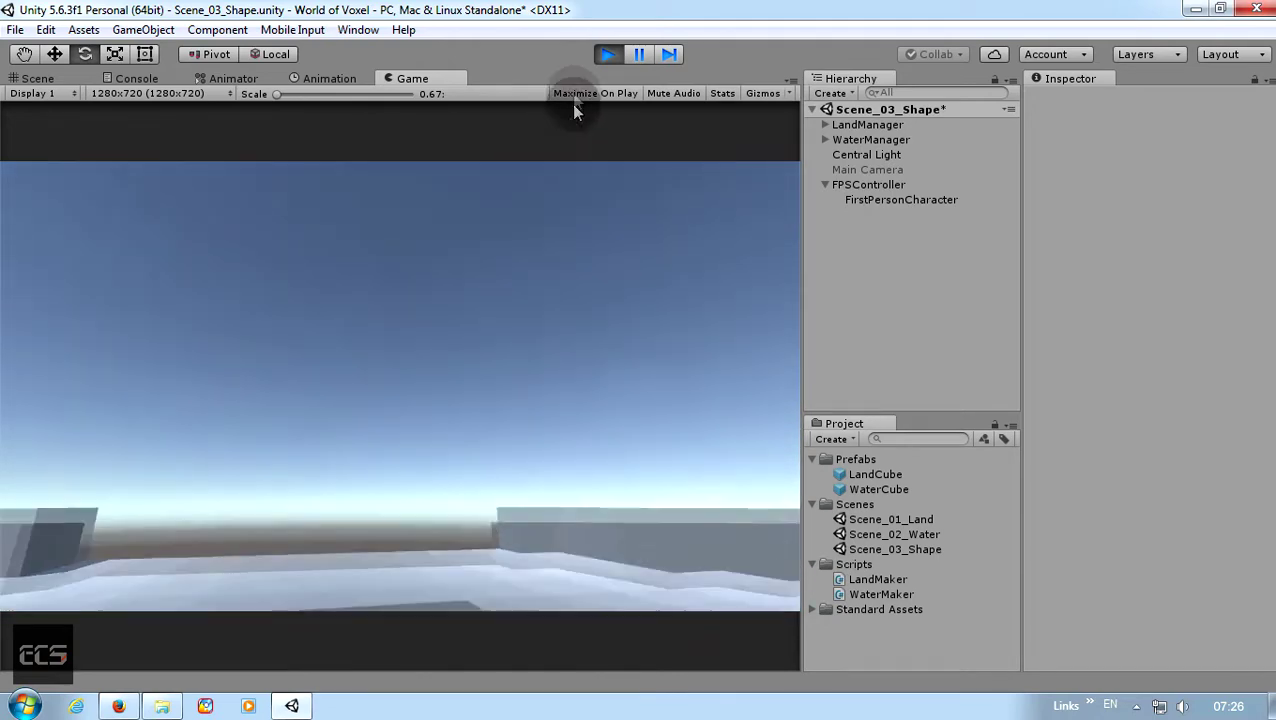
{"action": "left_click", "coordinate": [606, 54]}
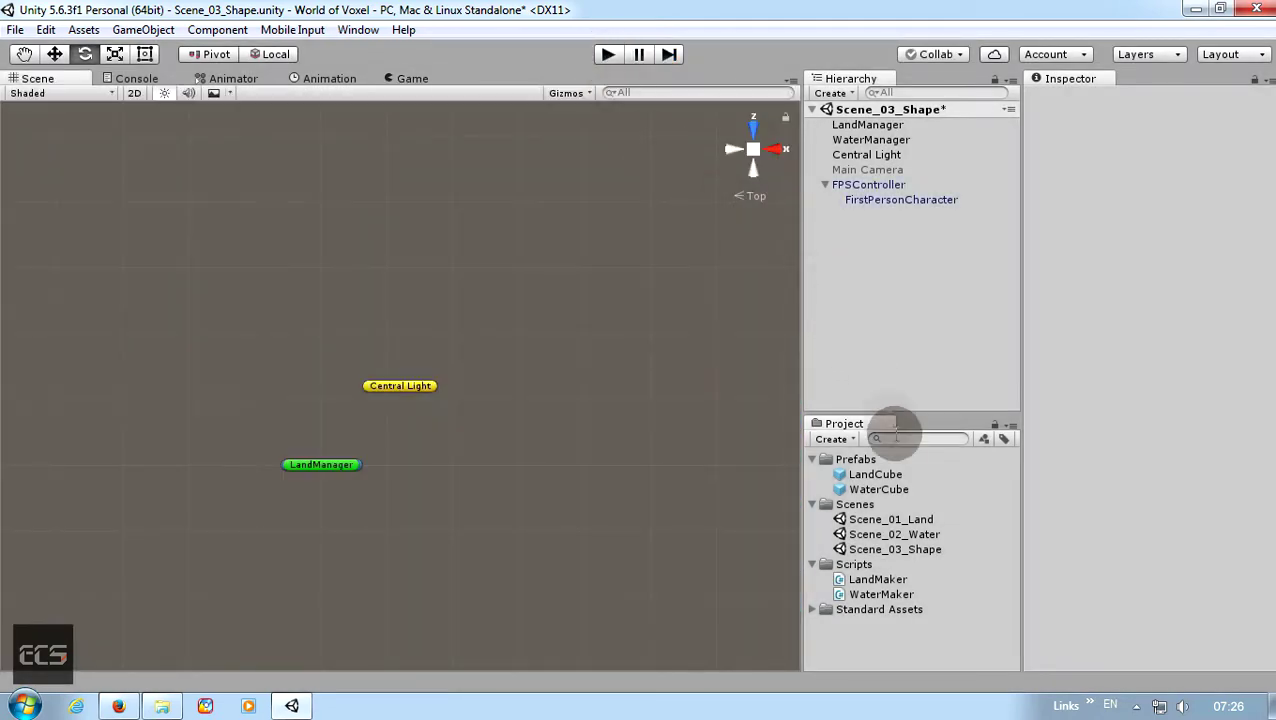
- Turn off the Box Collider on the WaterCube prefab
{"action": "left_click", "coordinate": [879, 489]}
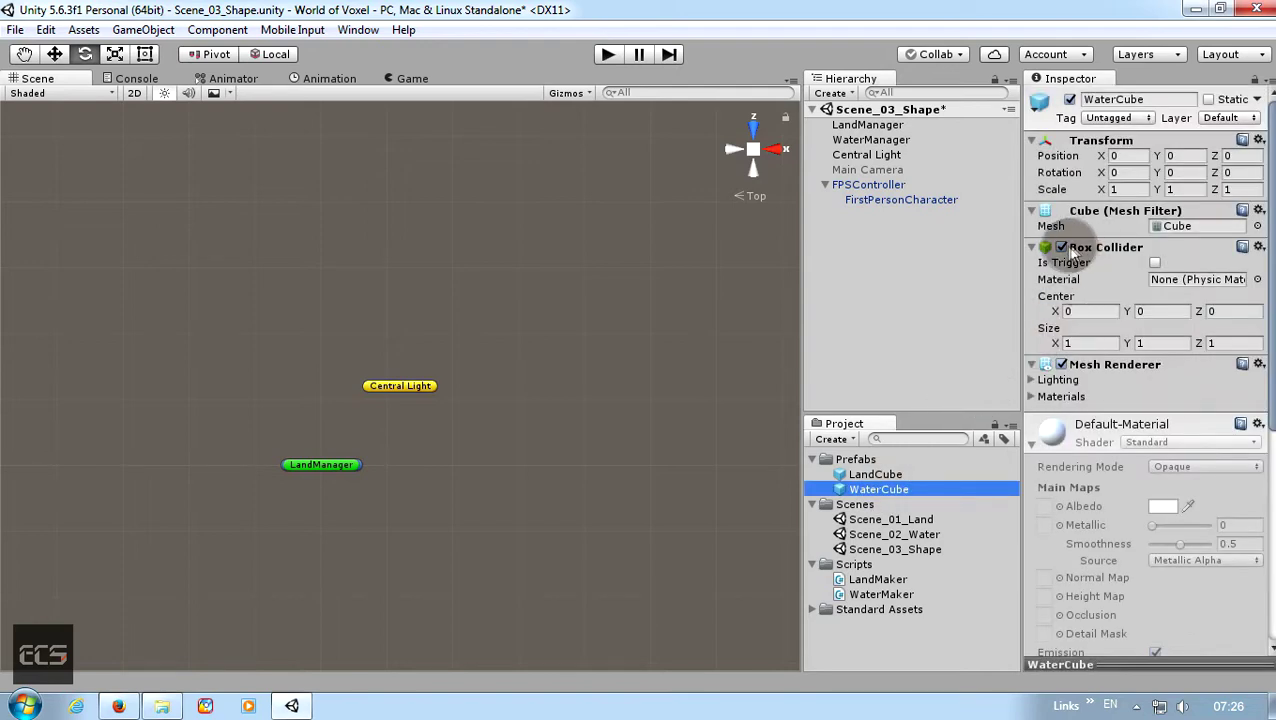
{"action": "left_click", "coordinate": [1061, 247]}
{"action": "left_click", "coordinate": [913, 263]}
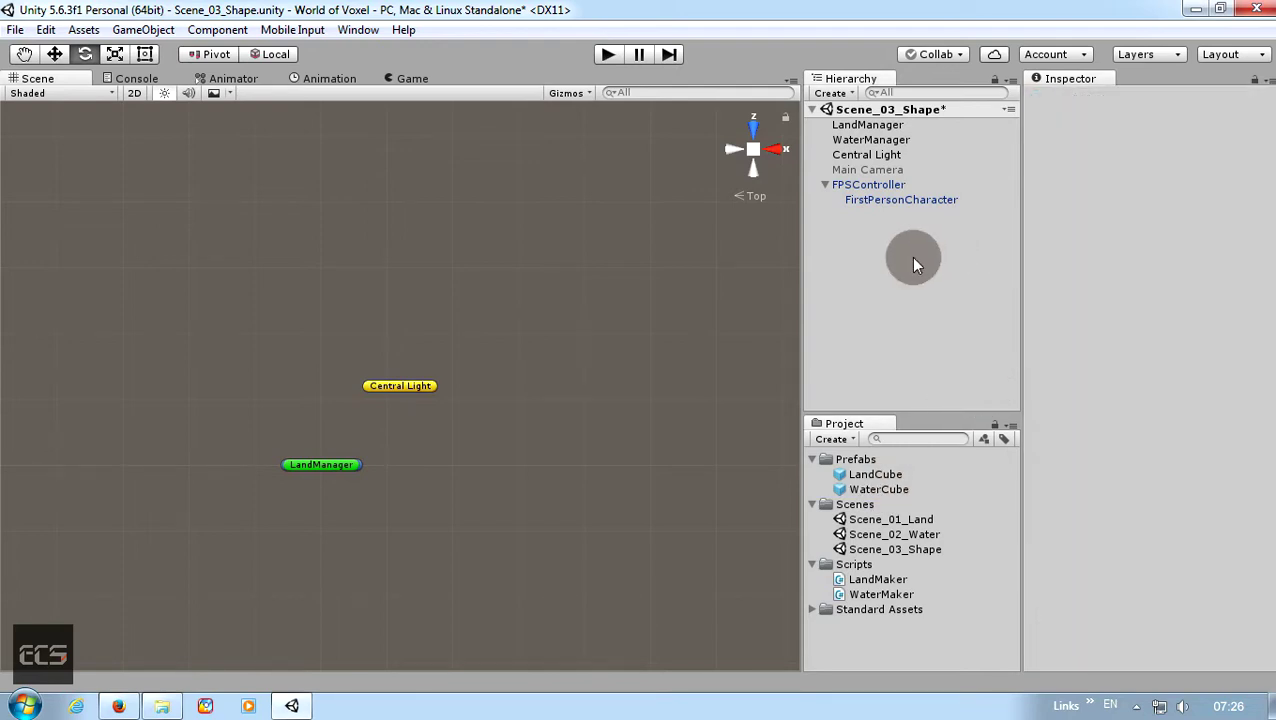
- Play-test walking forward into the water pit, then stop play mode
{"action": "left_click", "coordinate": [606, 54]}
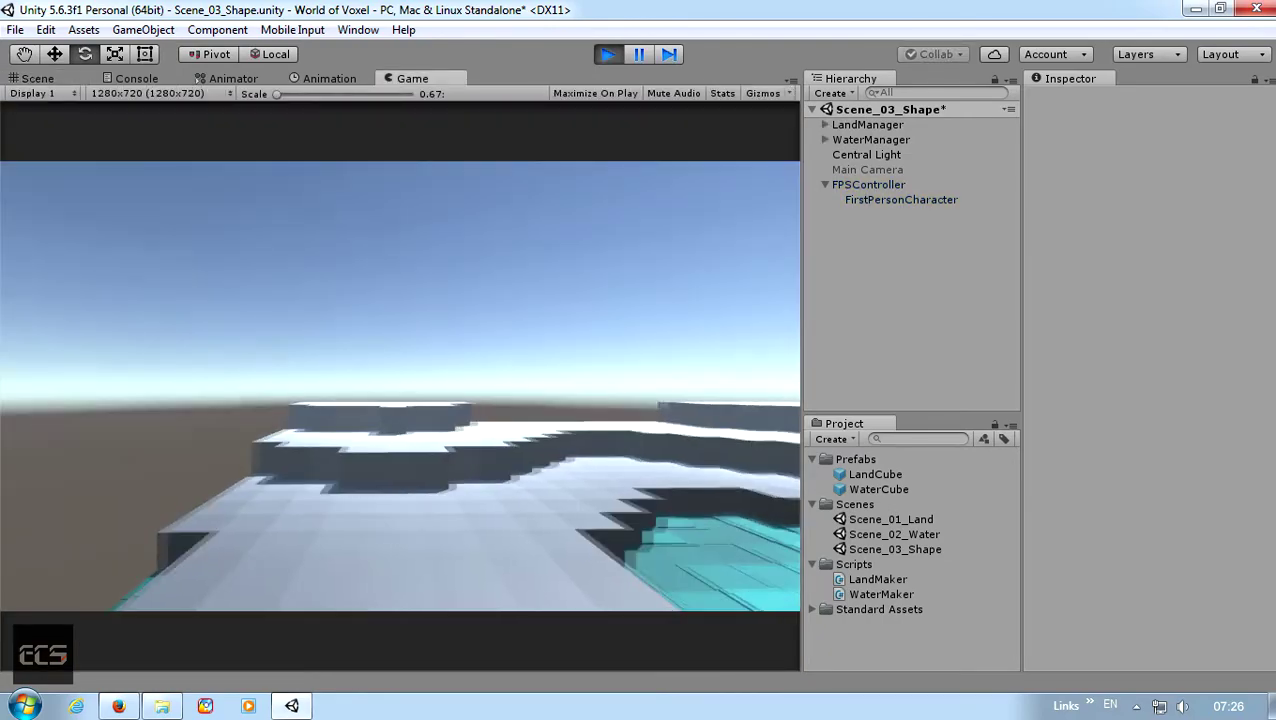
{"action": "key", "text": "w"}
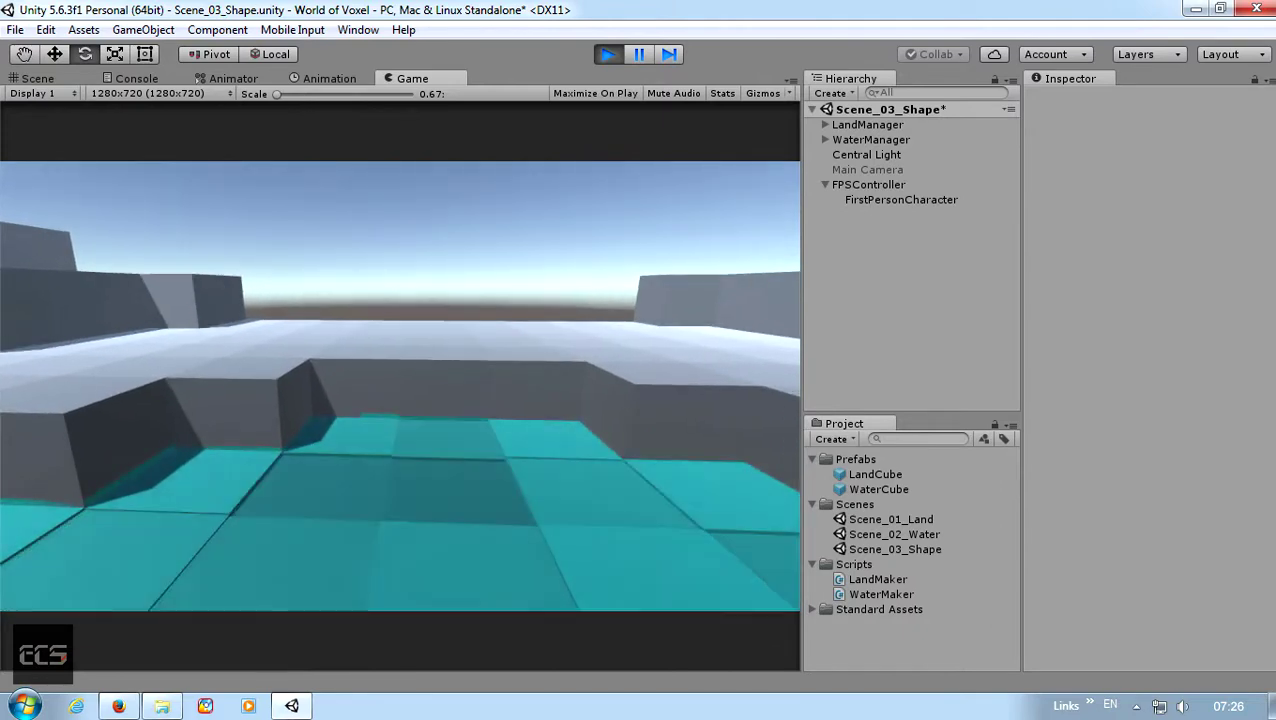
{"action": "key", "text": "Escape"}
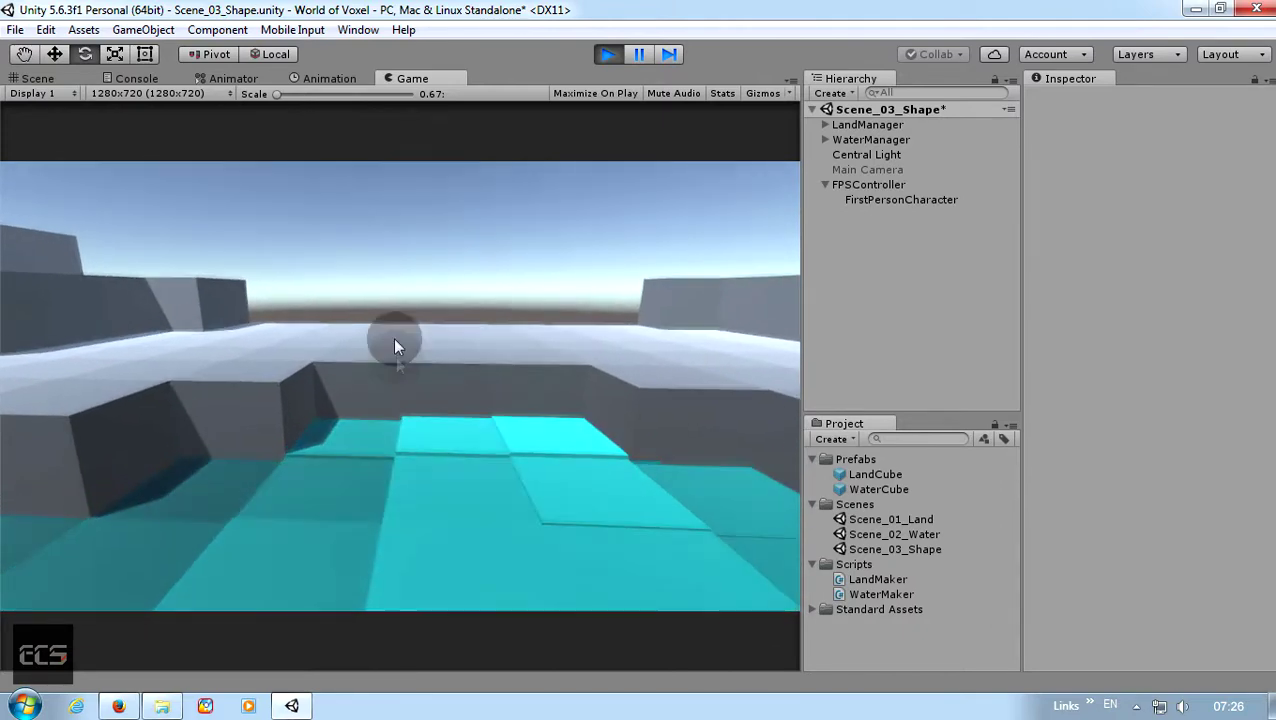
{"action": "left_click", "coordinate": [606, 54]}
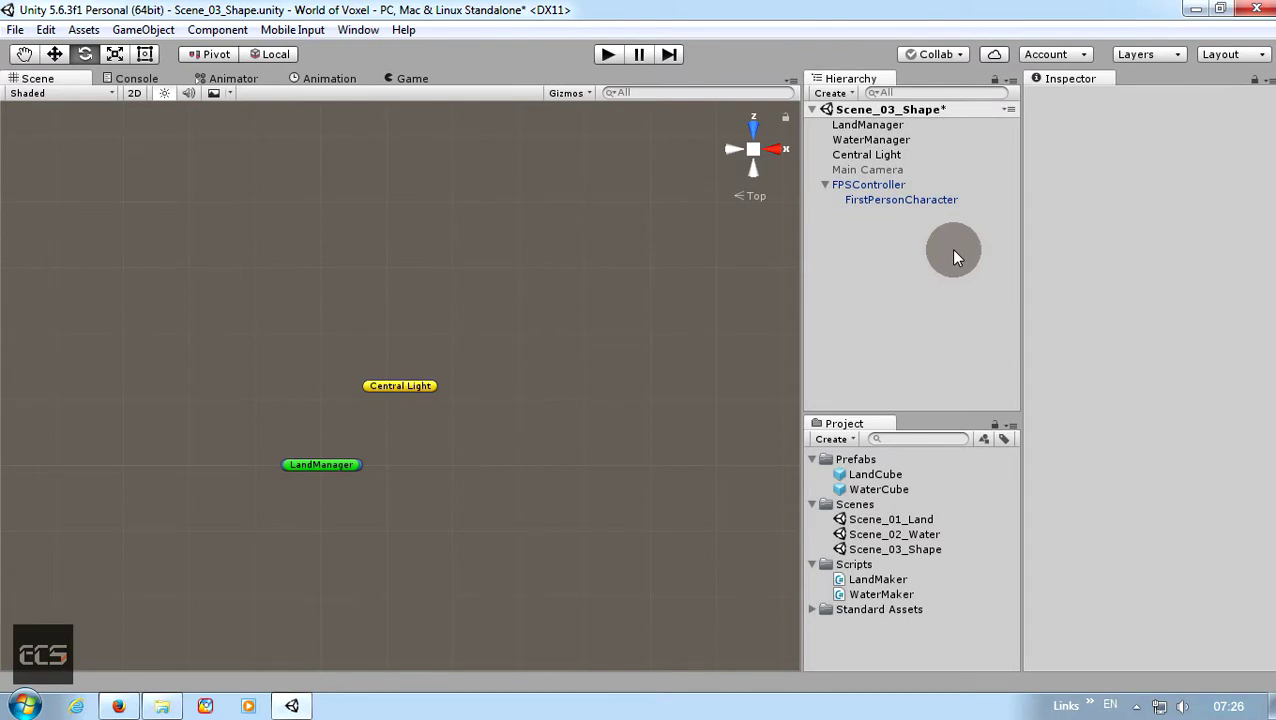
{"action": "left_click", "coordinate": [886, 184]}
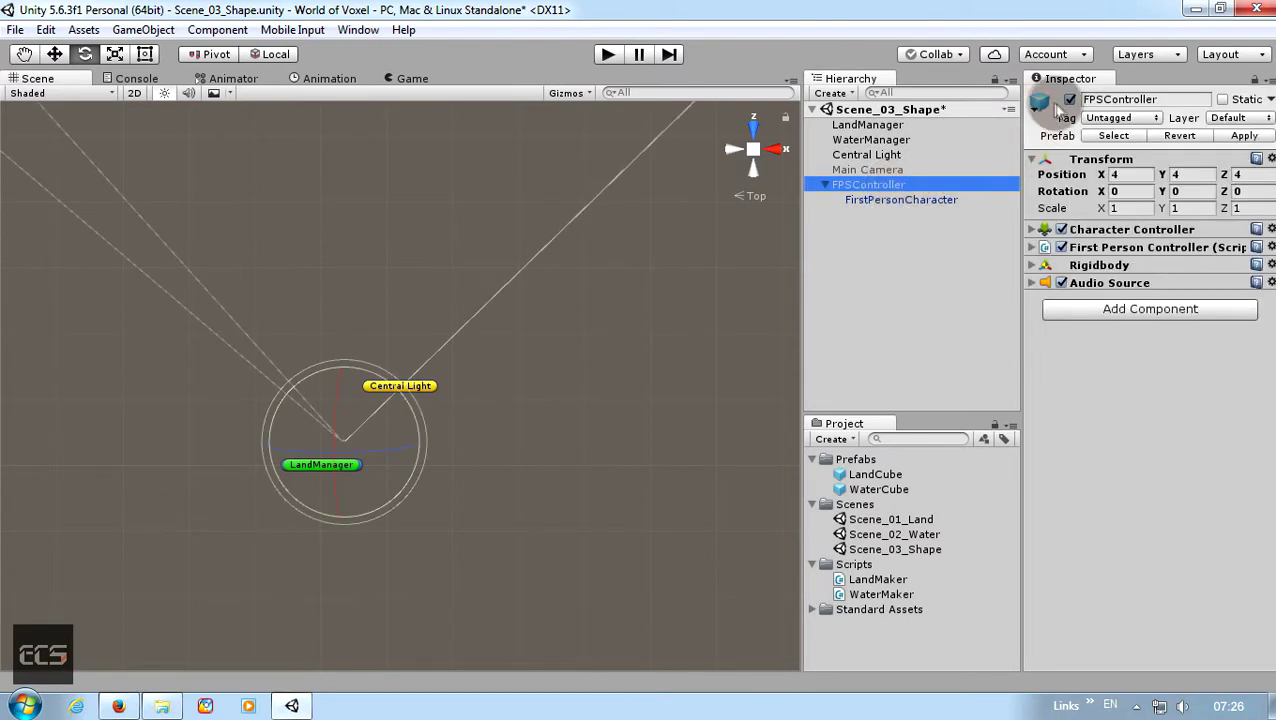
- Give FPSController a red label icon in the scene
{"action": "left_click", "coordinate": [1040, 101]}
{"action": "left_click", "coordinate": [1109, 160]}
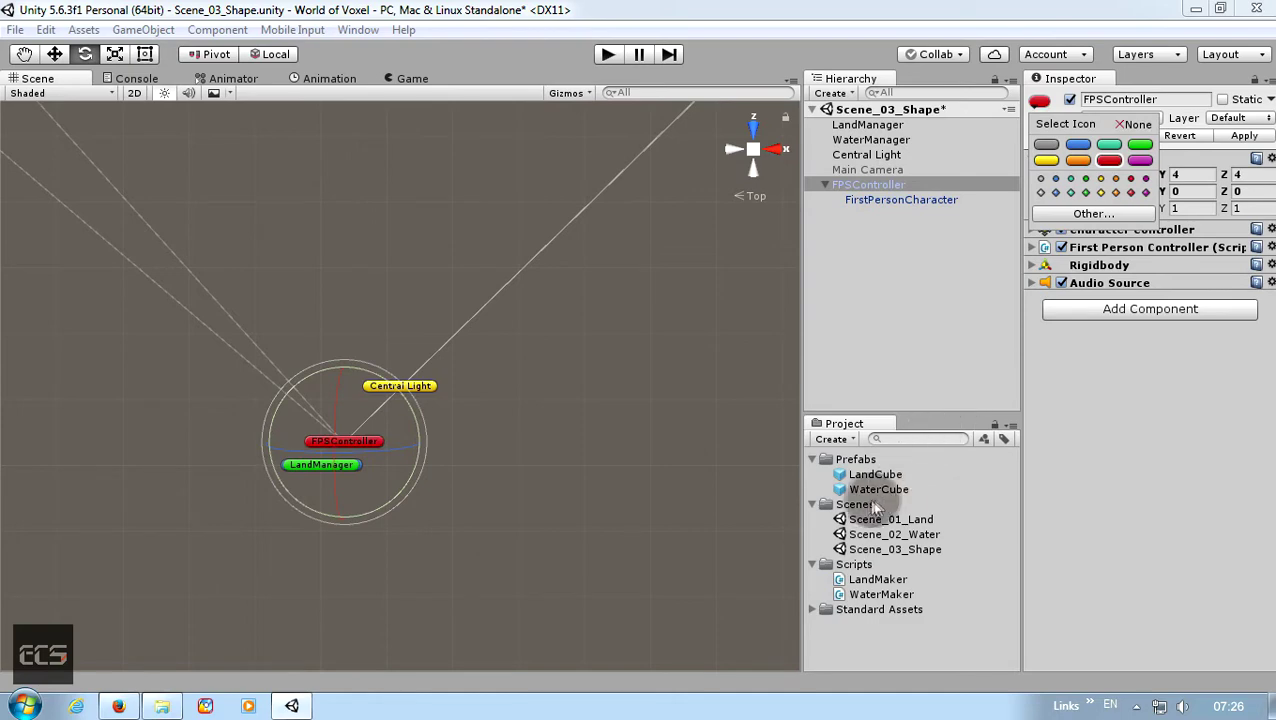
{"action": "left_click", "coordinate": [850, 568]}
- Create a CubeShaper C# script in the Scripts folder and open it in the editor
{"action": "right_click", "coordinate": [852, 568]}
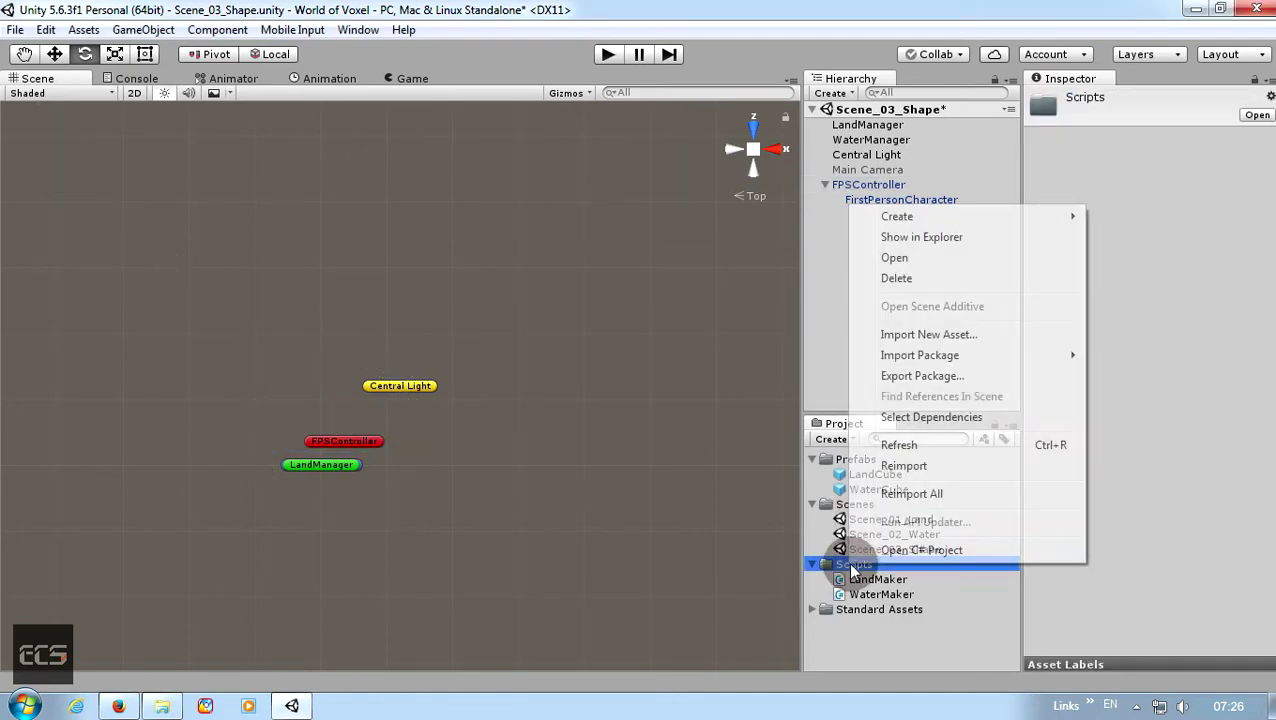
{"action": "mouse_move", "coordinate": [900, 217]}
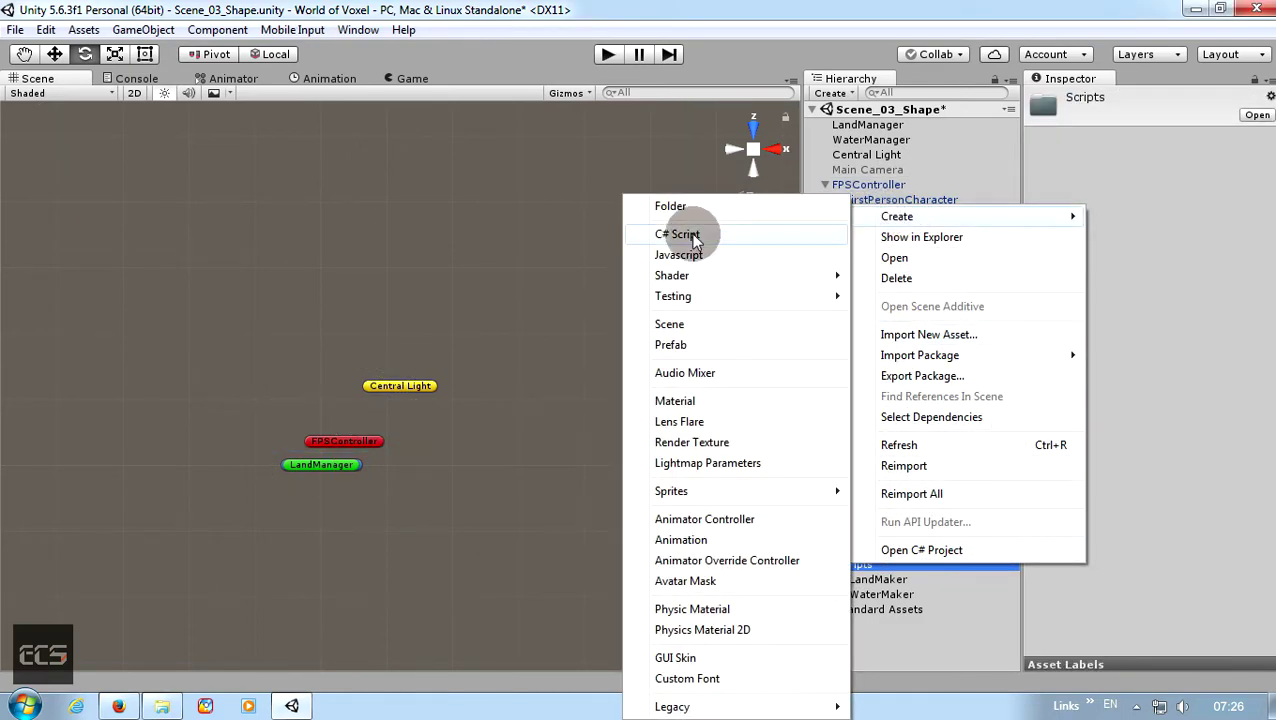
{"action": "left_click", "coordinate": [680, 234]}
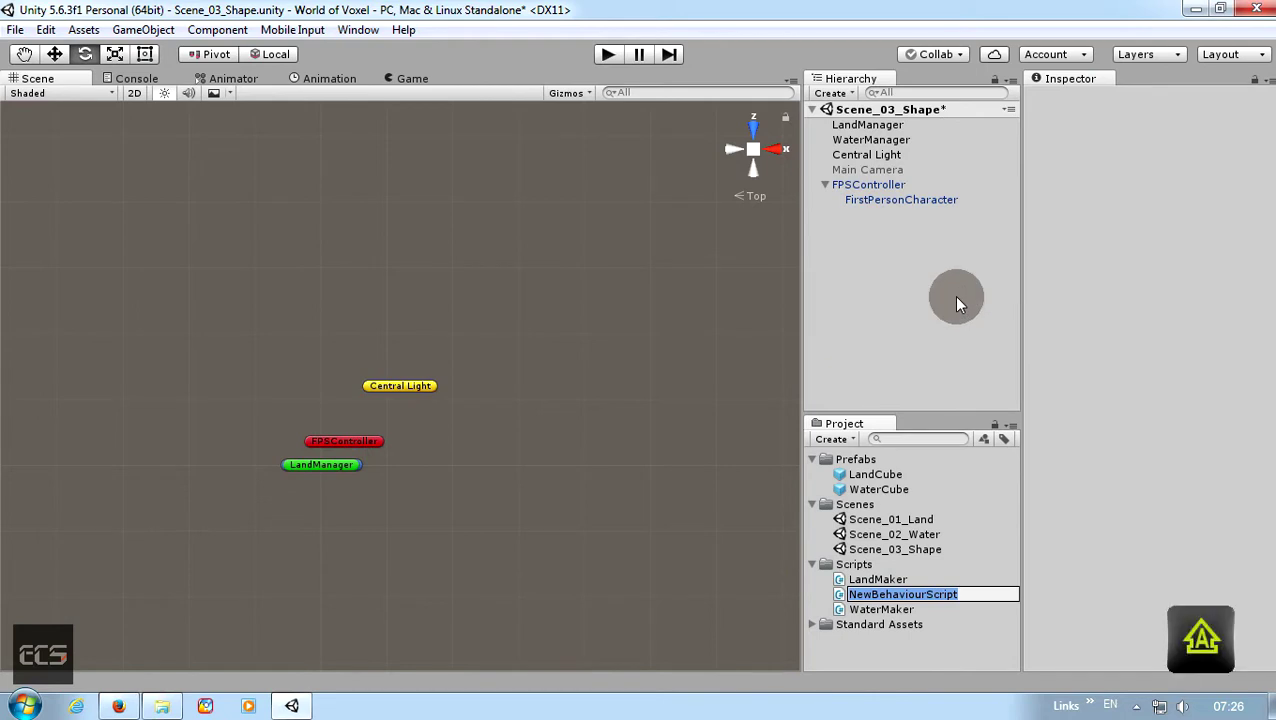
{"action": "type", "text": "CubeSha"}
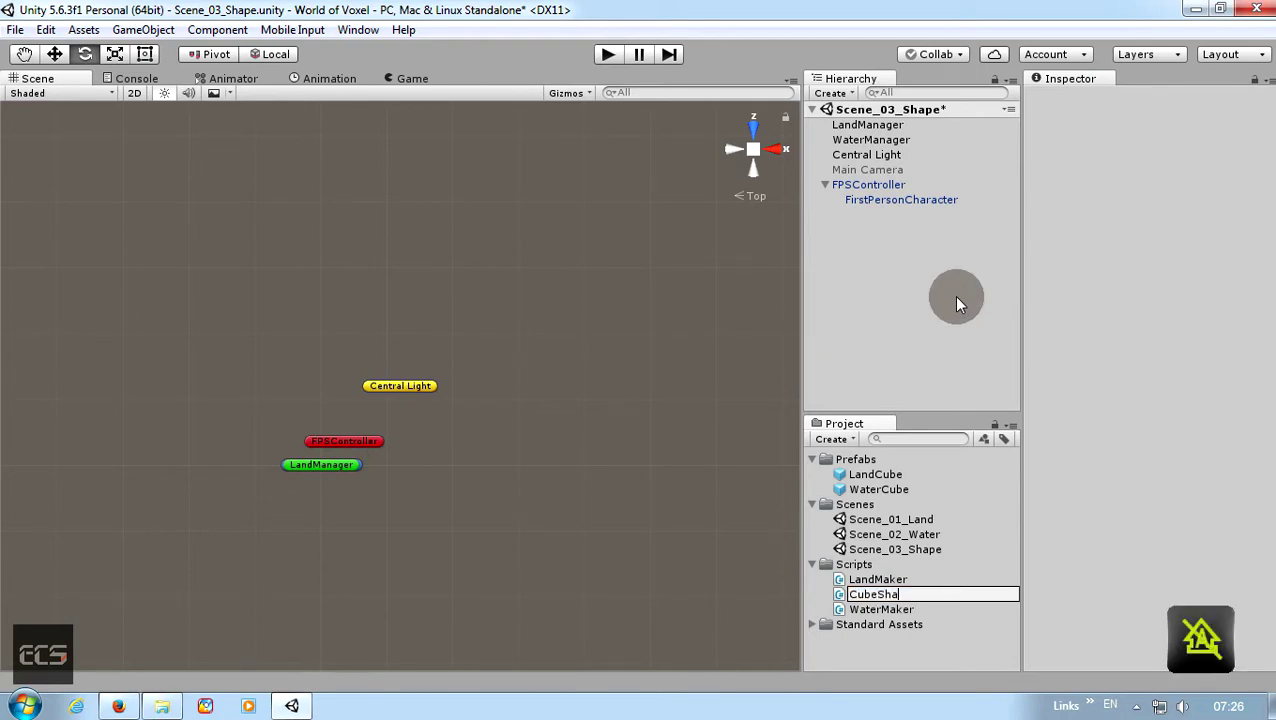
{"action": "type", "text": "per"}
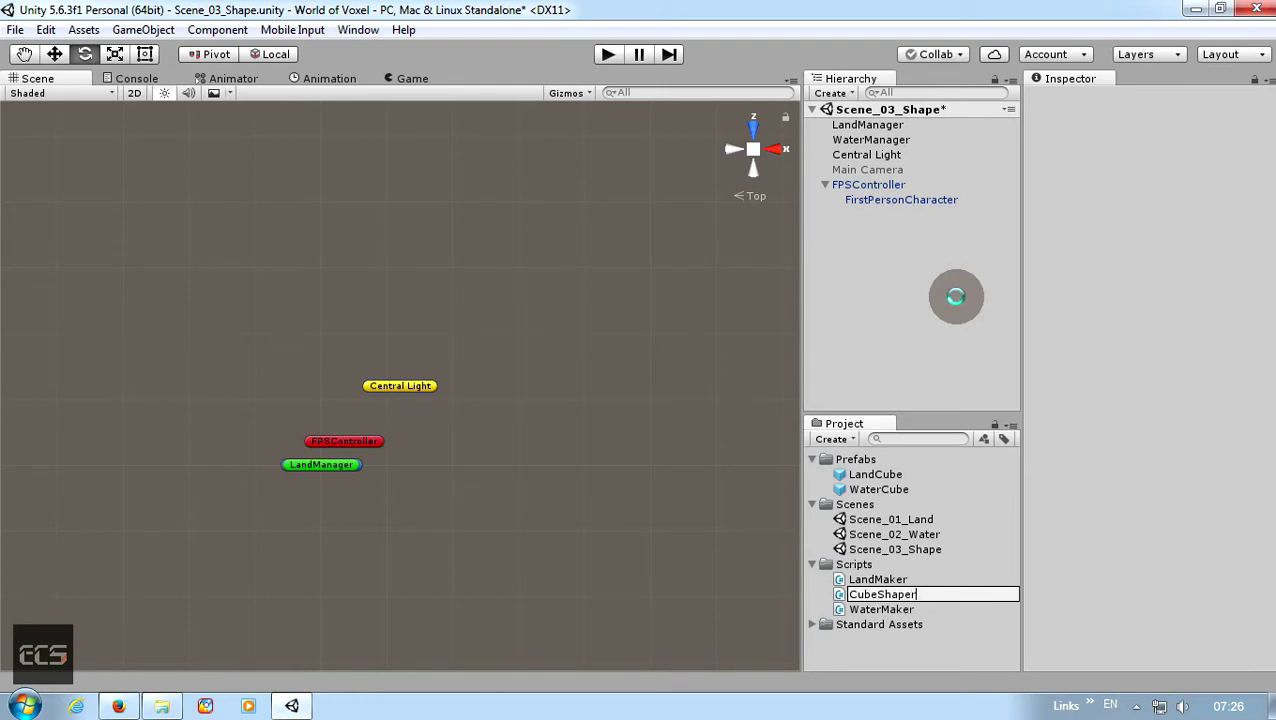
{"action": "key", "text": "Return"}
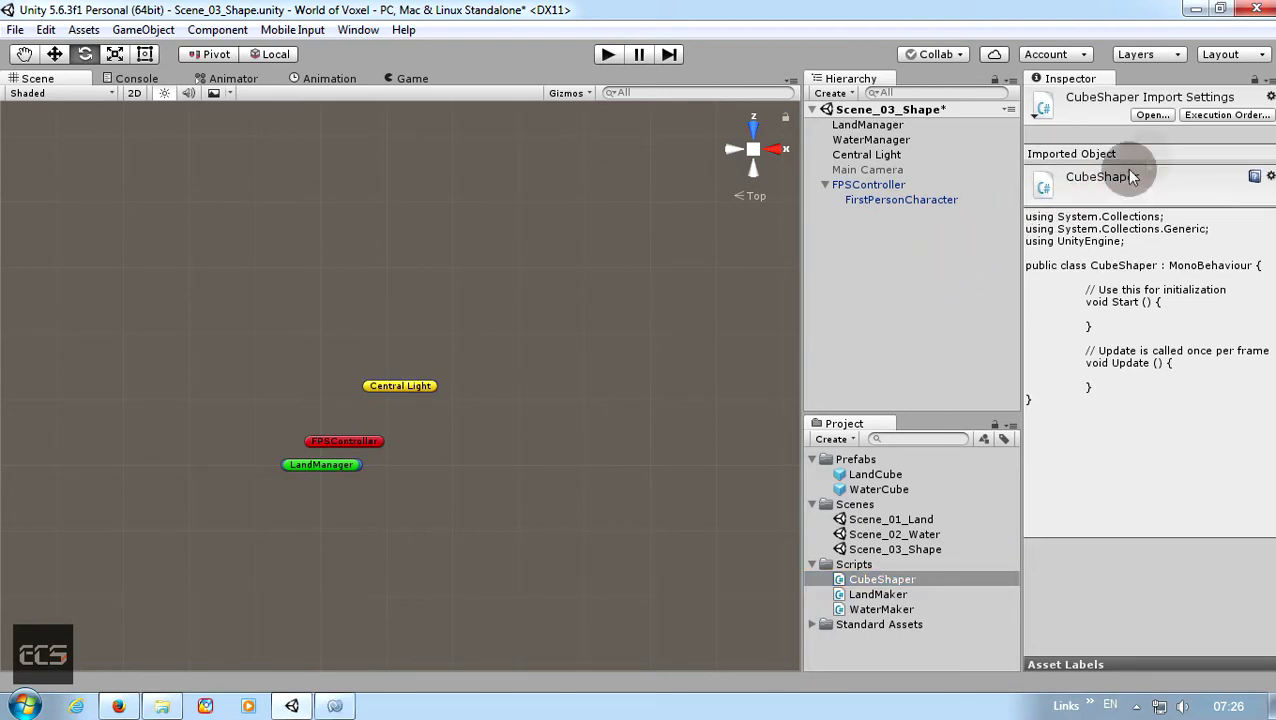
{"action": "left_click", "coordinate": [1151, 115]}
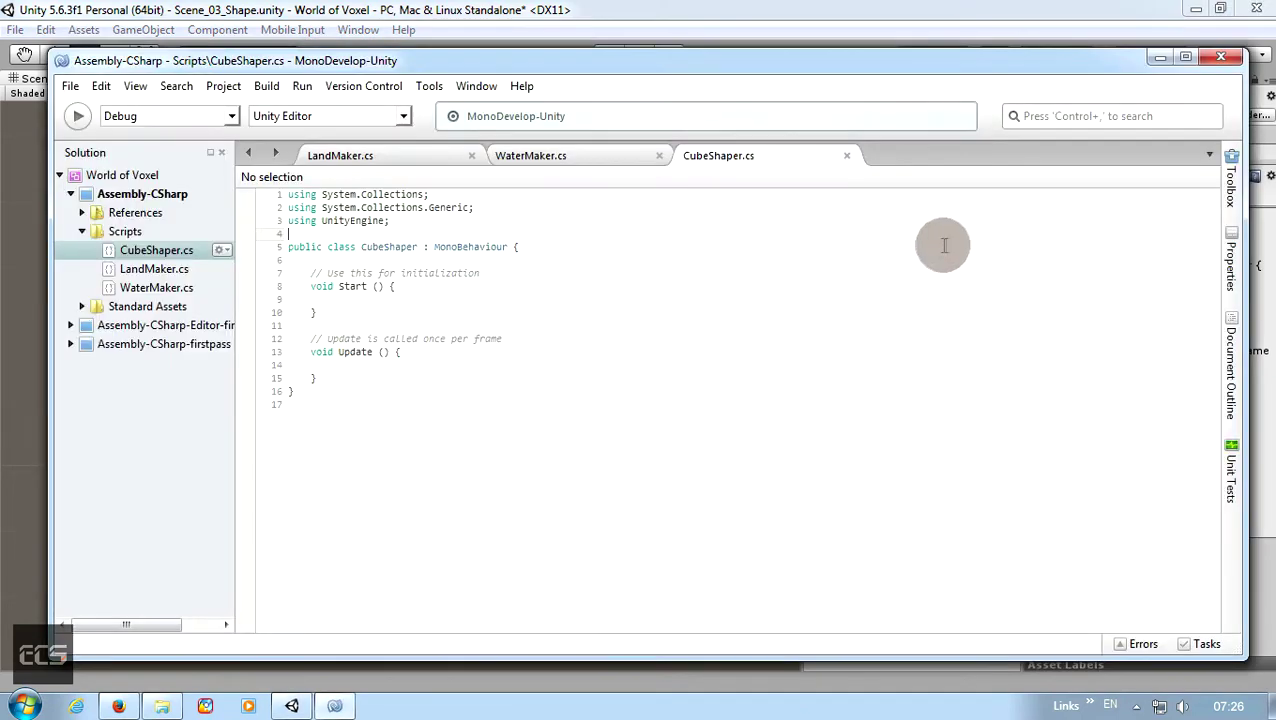
- Add a public GameObject PlatformType field and put Update's opening brace on its own line
{"action": "left_click", "coordinate": [1186, 57]}
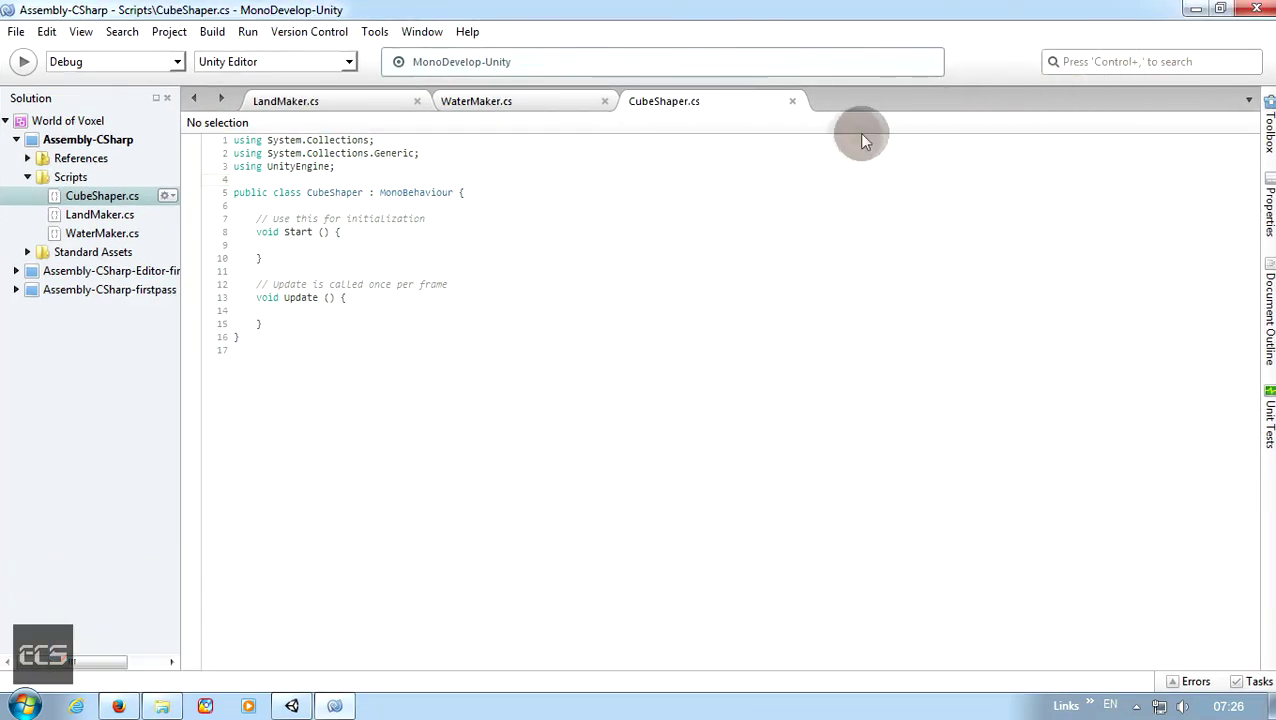
{"action": "left_click", "coordinate": [465, 195]}
{"action": "key", "text": "Return"}
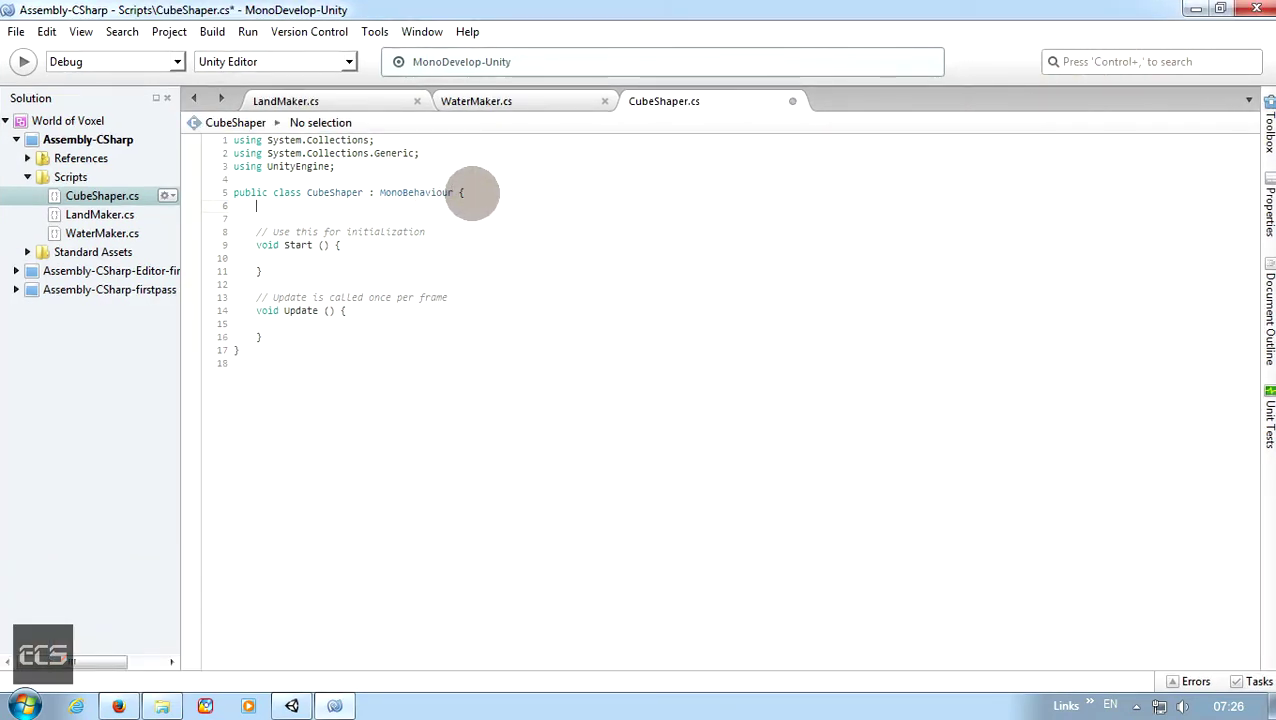
{"action": "type", "text": "public GameObject PlatformType;"}
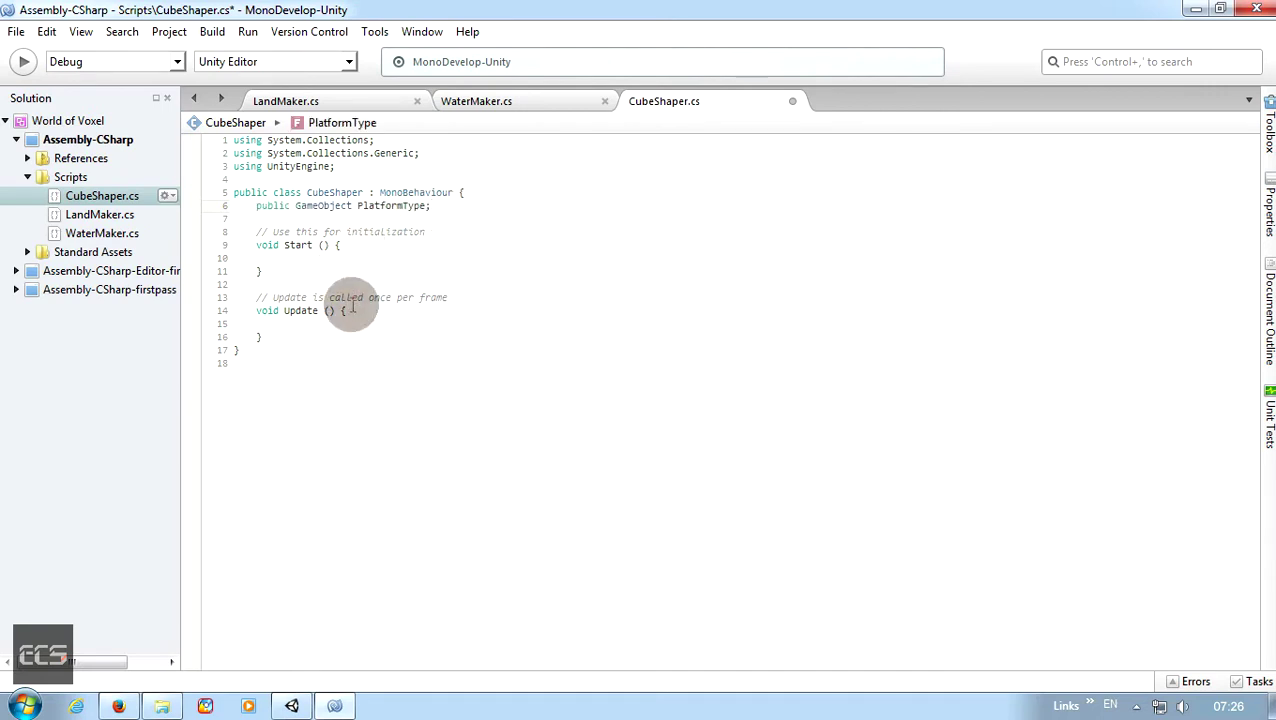
{"action": "left_click", "coordinate": [343, 311]}
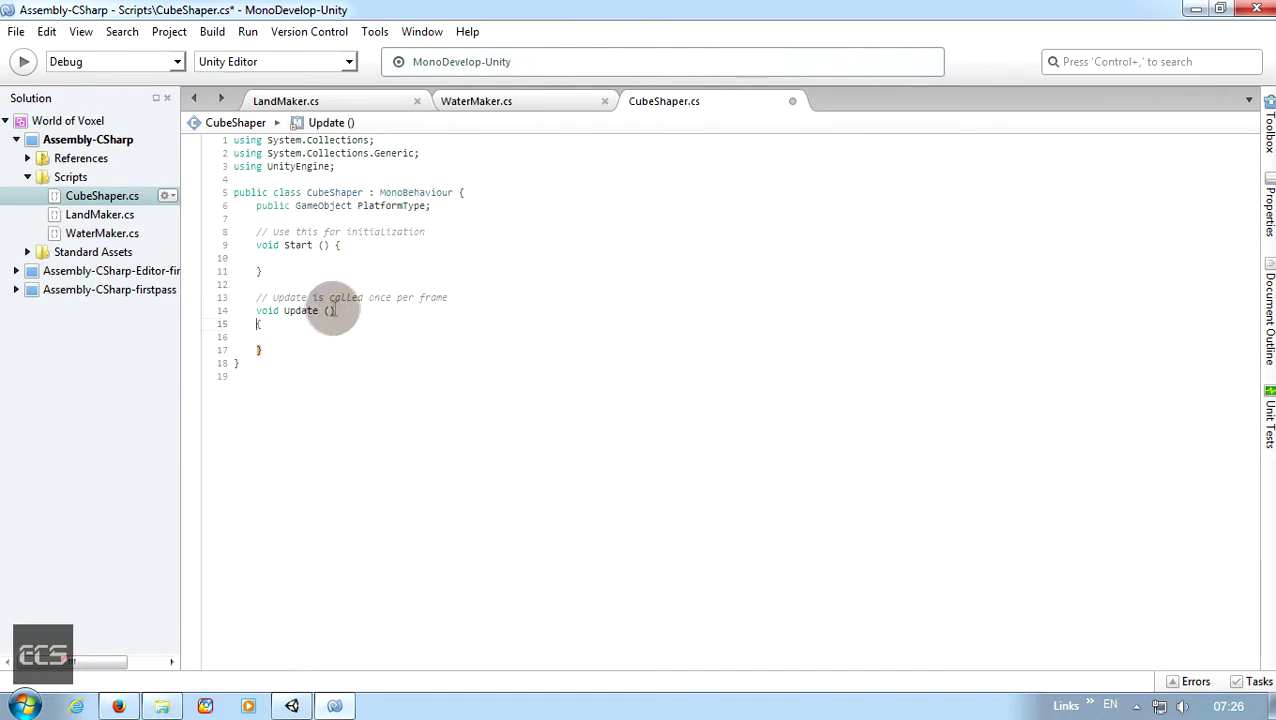
{"action": "key", "text": "Return"}
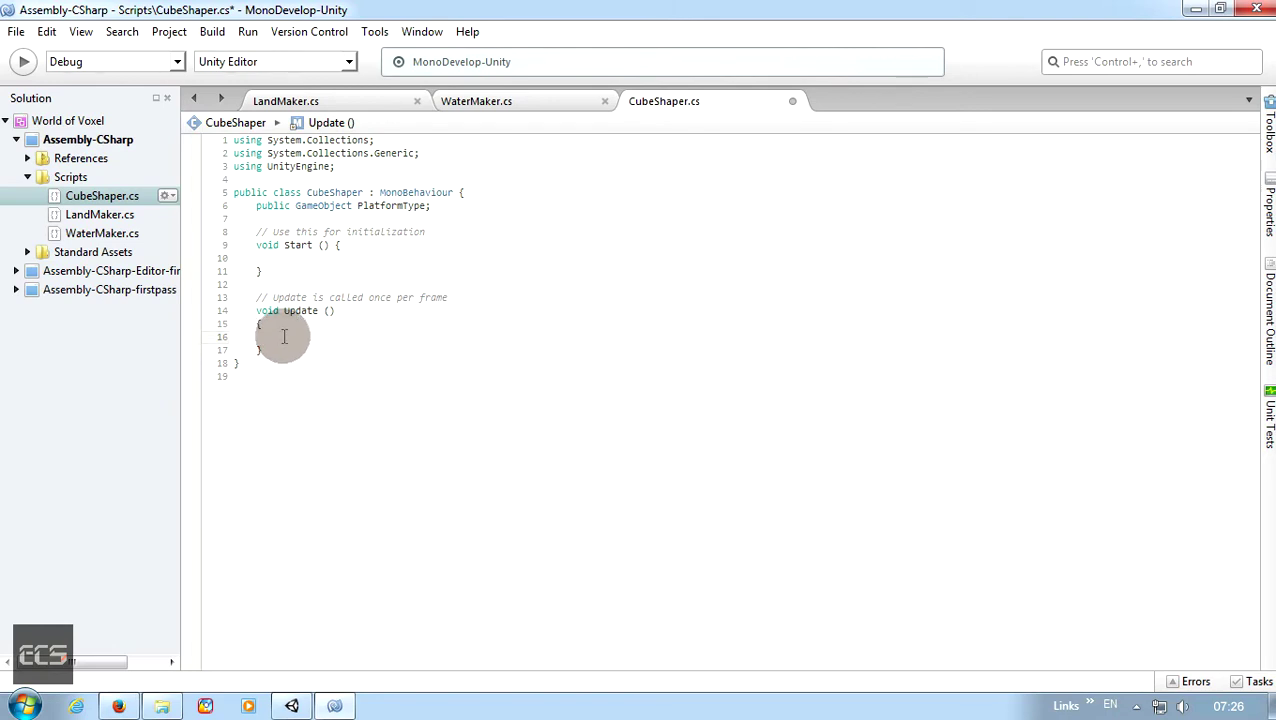
{"action": "type", "text": "CheckMouseClick ();"}
{"action": "left_click", "coordinate": [274, 355]}
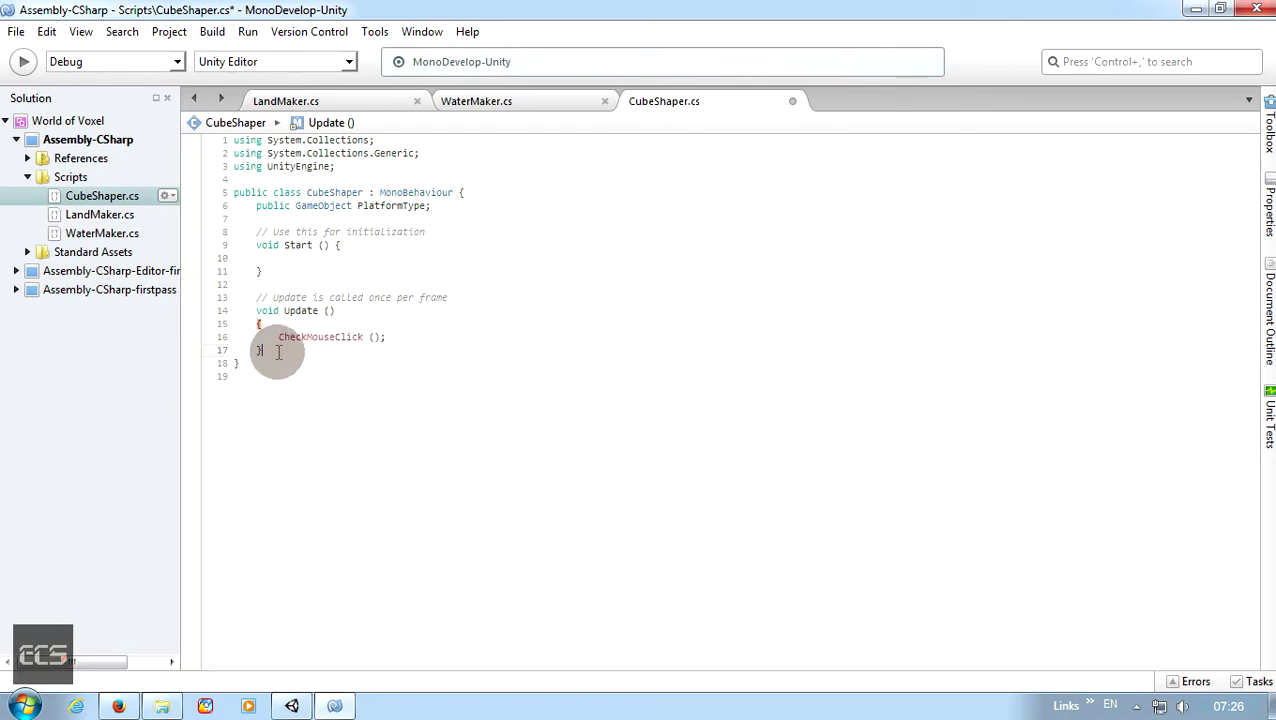
{"action": "key", "text": "Return"}
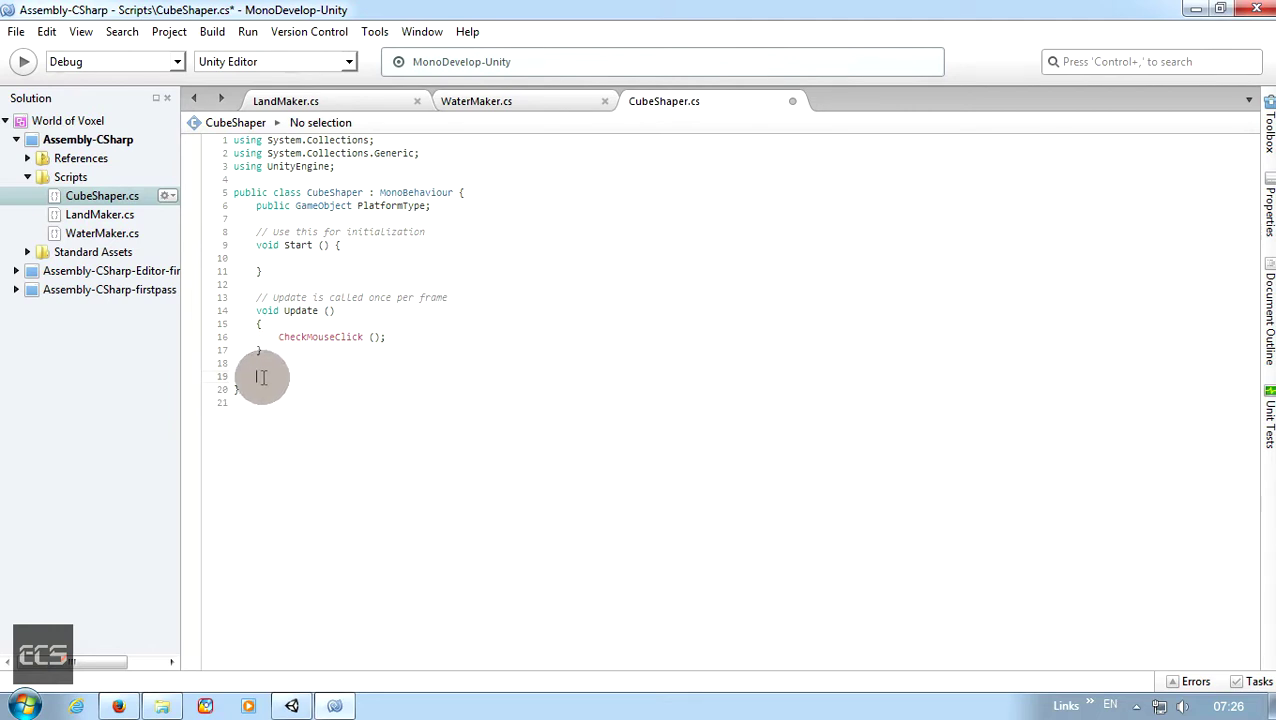
- Paste in the CheckMouseClick and CreateCube methods and save CubeShaper.cs
{"action": "key", "text": "ctrl+v"}
{"action": "scroll", "coordinate": [289, 385], "scroll_direction": "down", "scroll_amount": 2}
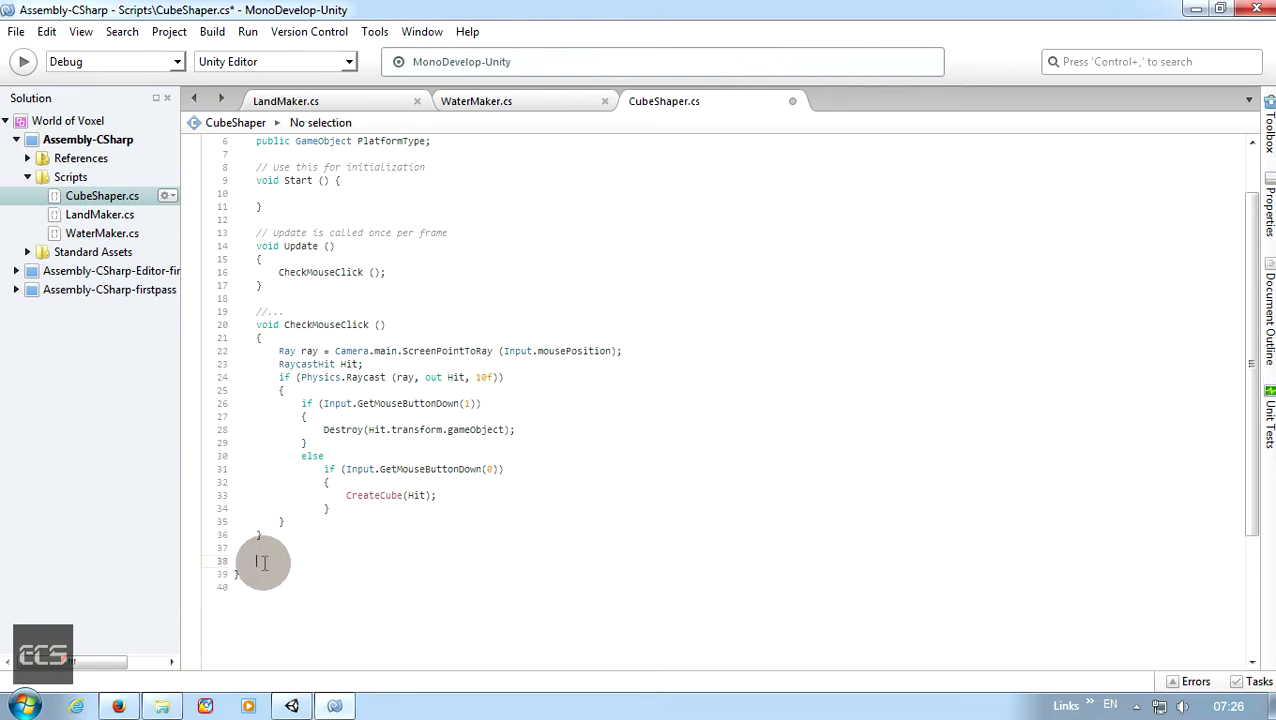
{"action": "key", "text": "ctrl+v"}
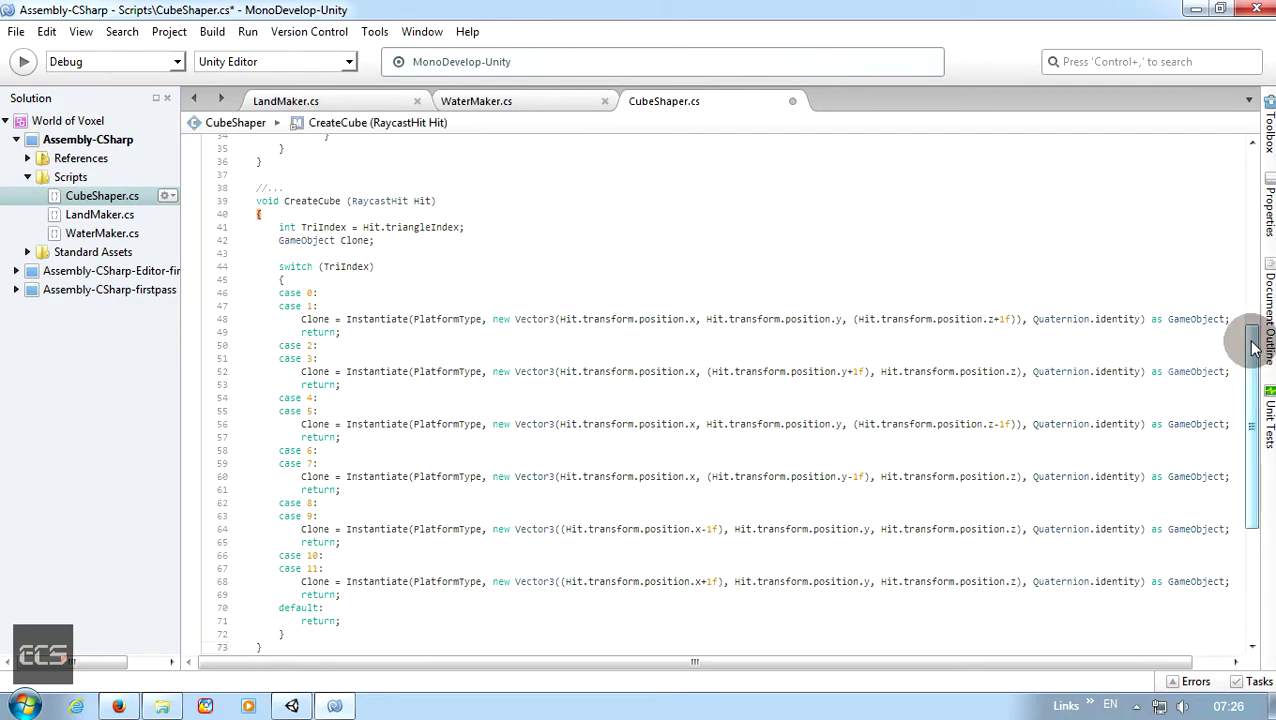
{"action": "mouse_move", "coordinate": [1255, 347]}
{"action": "left_mouse_down"}
{"action": "mouse_move", "coordinate": [1255, 362]}
{"action": "mouse_move", "coordinate": [1260, 135]}
{"action": "left_mouse_up"}
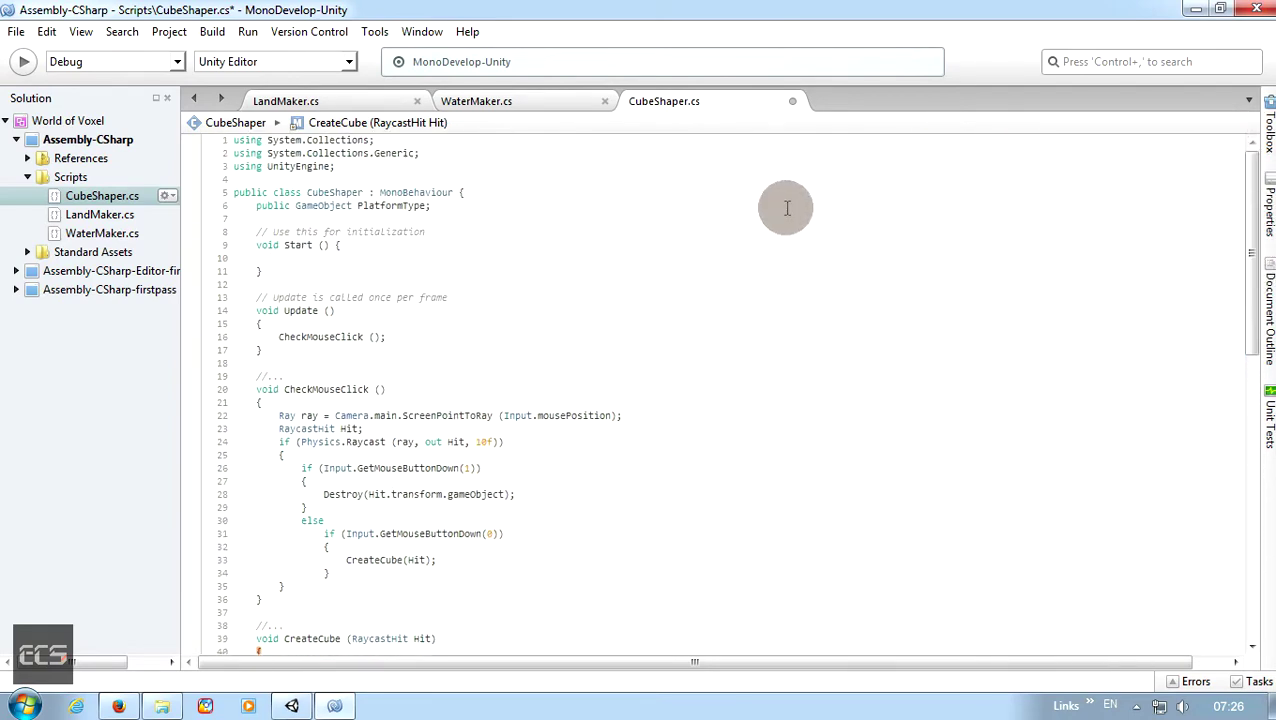
{"action": "left_click", "coordinate": [17, 32]}
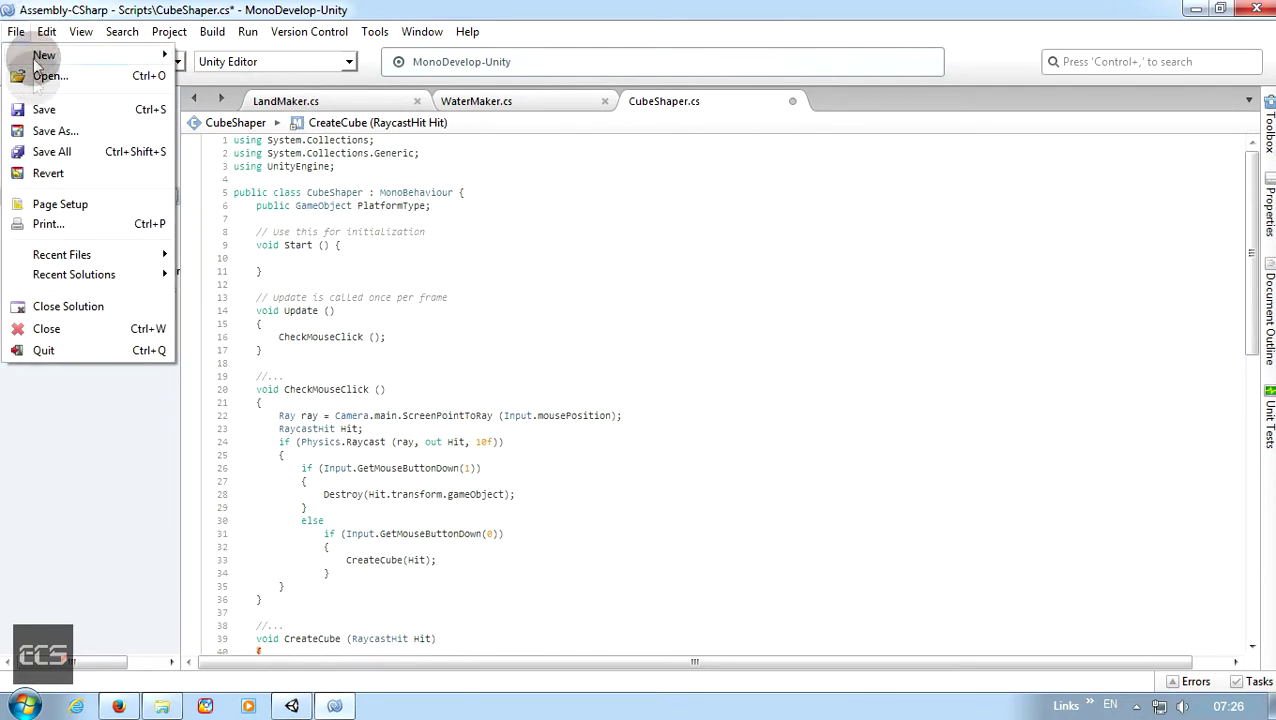
{"action": "left_click", "coordinate": [45, 106]}
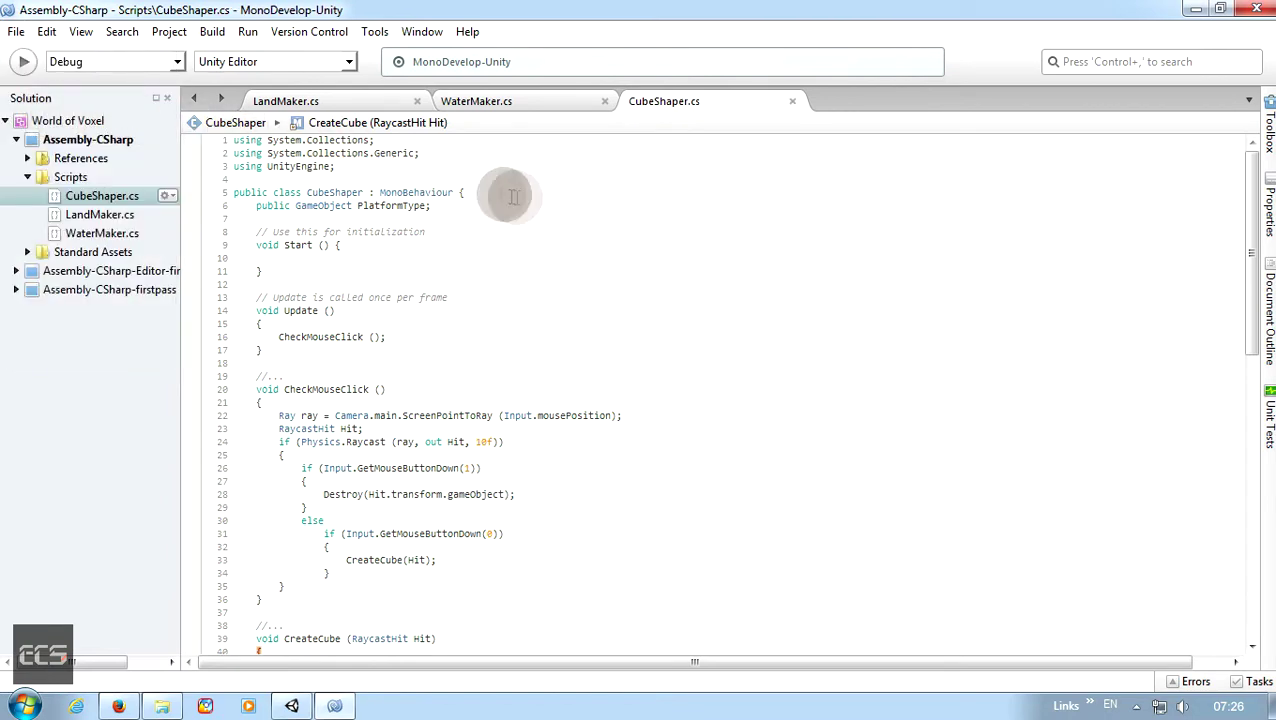
{"action": "left_click", "coordinate": [299, 706]}
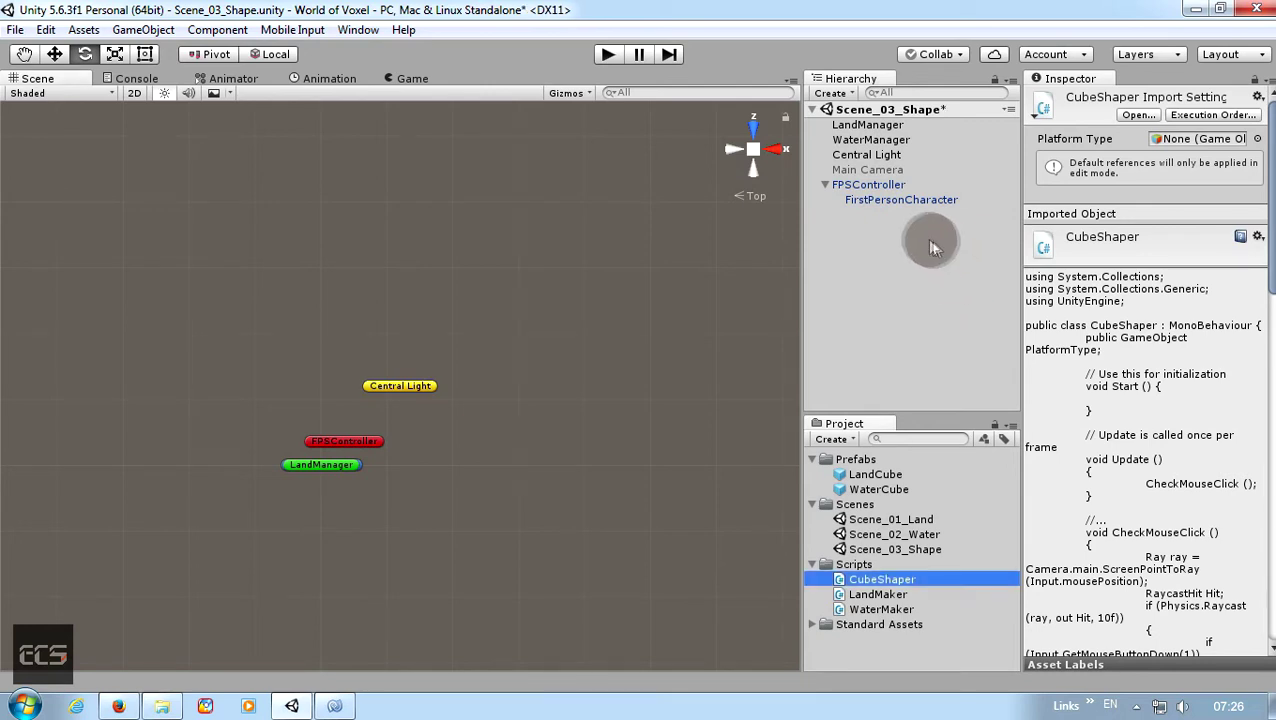
- Add the Cube Shaper script component to FPSController and set Platform Type to the LandCube prefab
{"action": "left_click", "coordinate": [826, 189]}
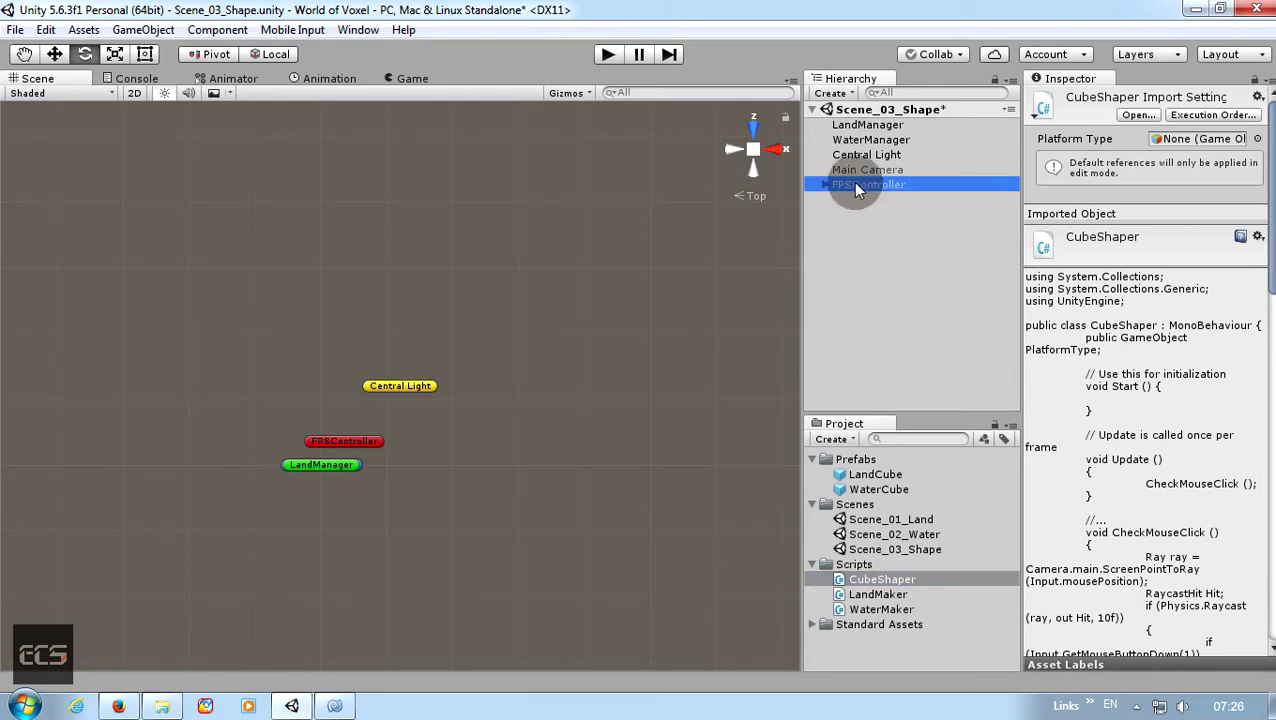
{"action": "left_click", "coordinate": [1155, 309]}
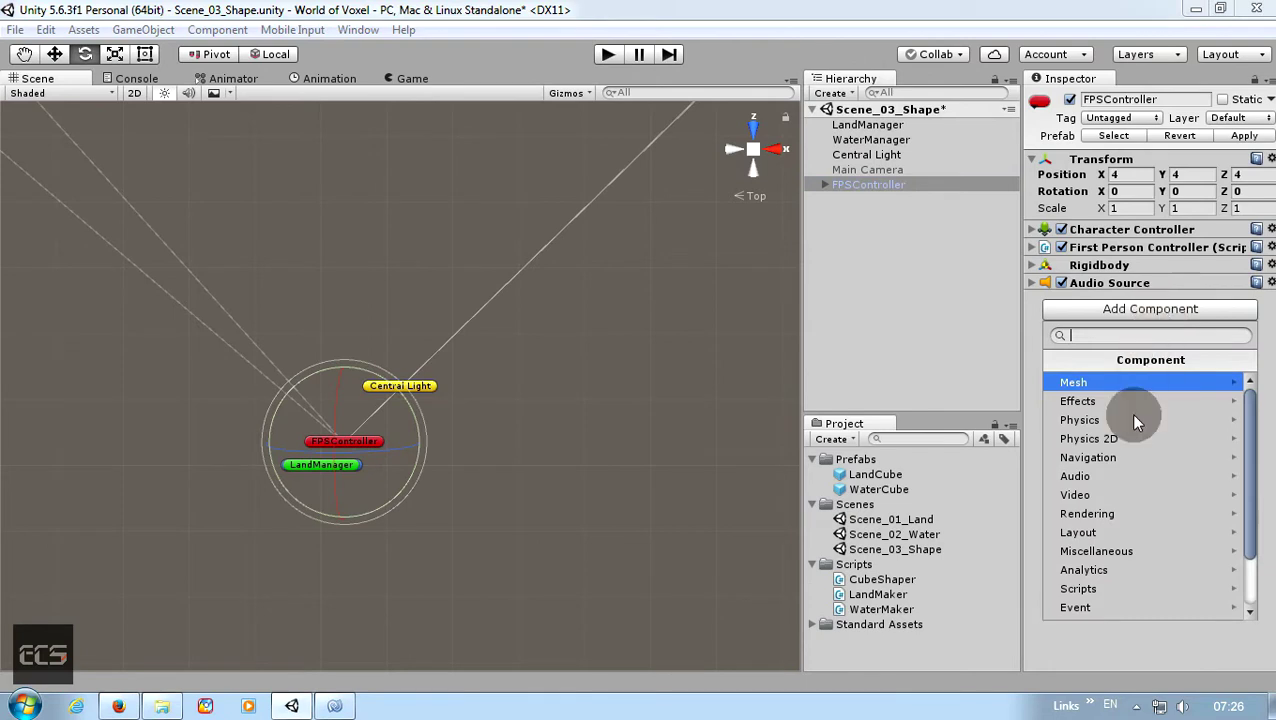
{"action": "left_click", "coordinate": [1106, 591]}
{"action": "left_click", "coordinate": [1105, 538]}
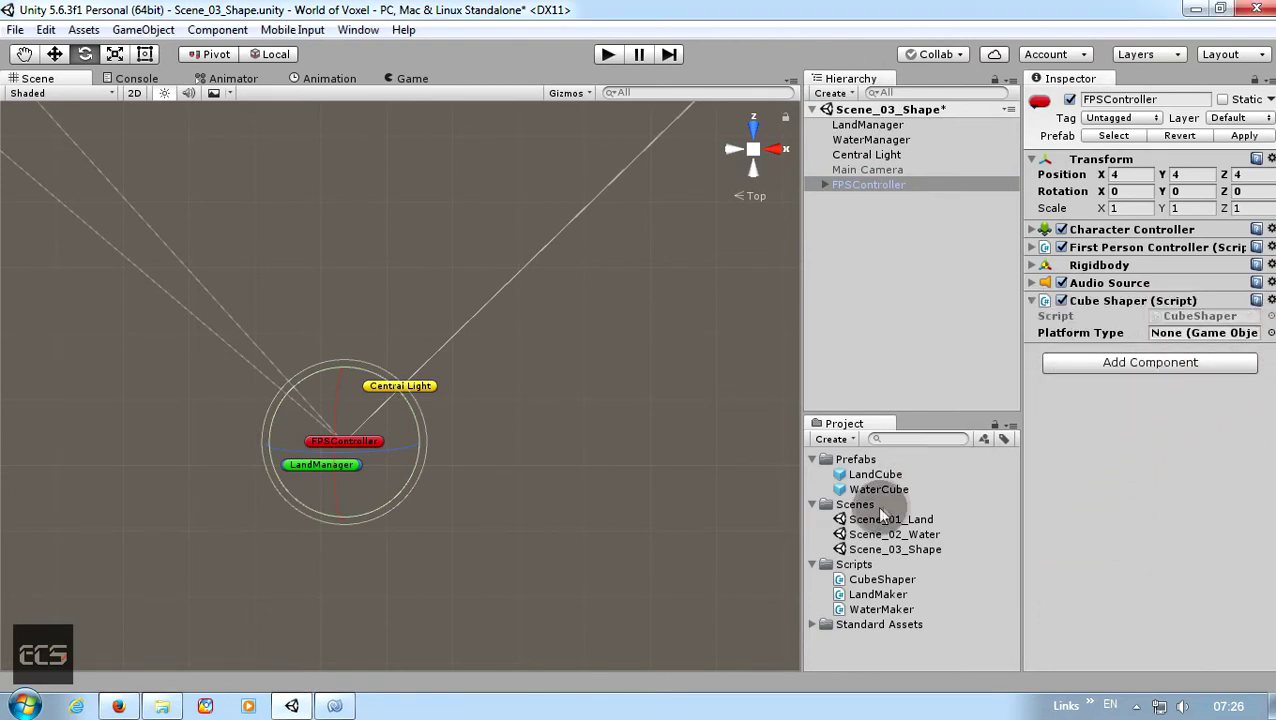
{"action": "left_click_drag", "start_coordinate": [862, 474], "coordinate": [1196, 336]}
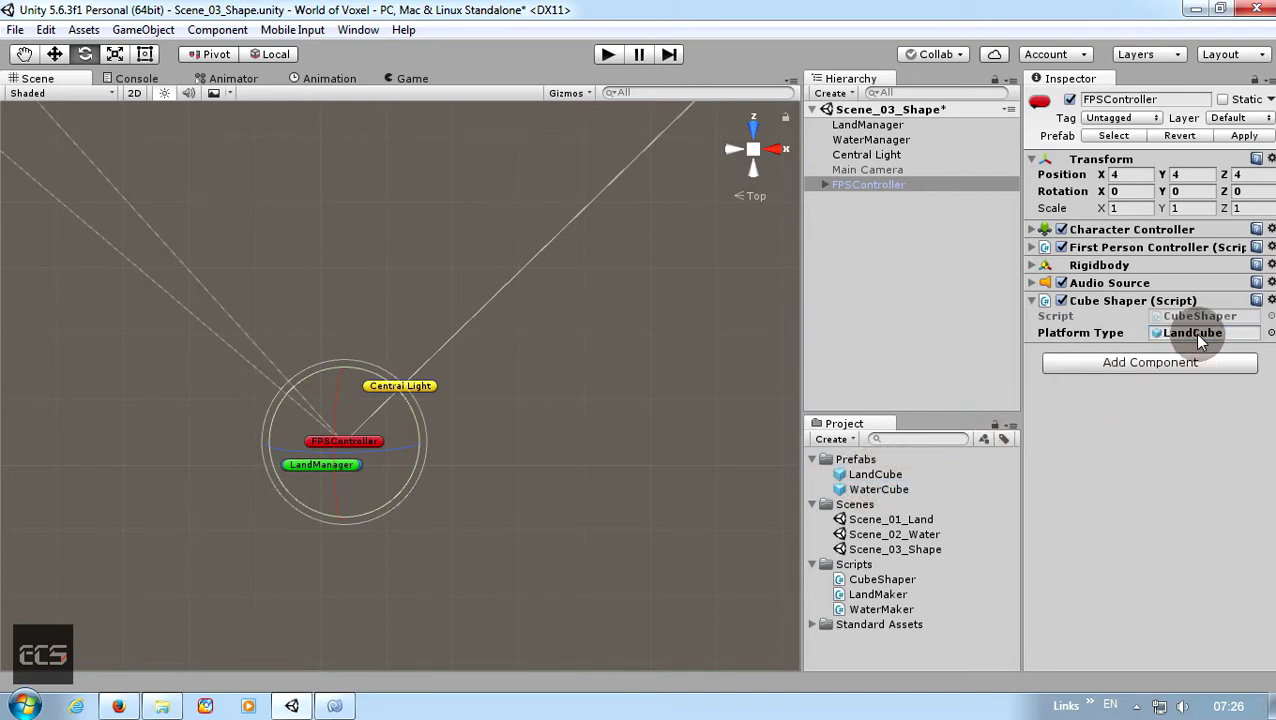
{"action": "left_click", "coordinate": [904, 258]}
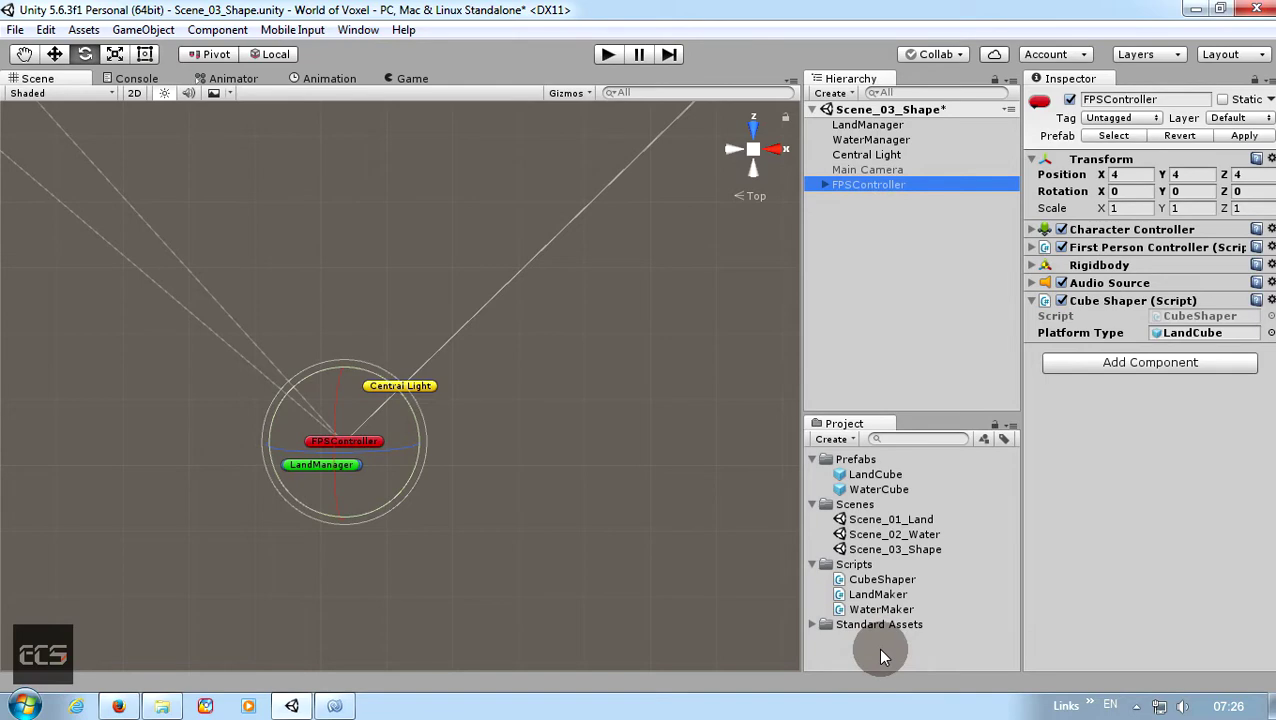
- Create a new project folder named Images
{"action": "right_click", "coordinate": [880, 655]}
{"action": "mouse_move", "coordinate": [930, 301]}
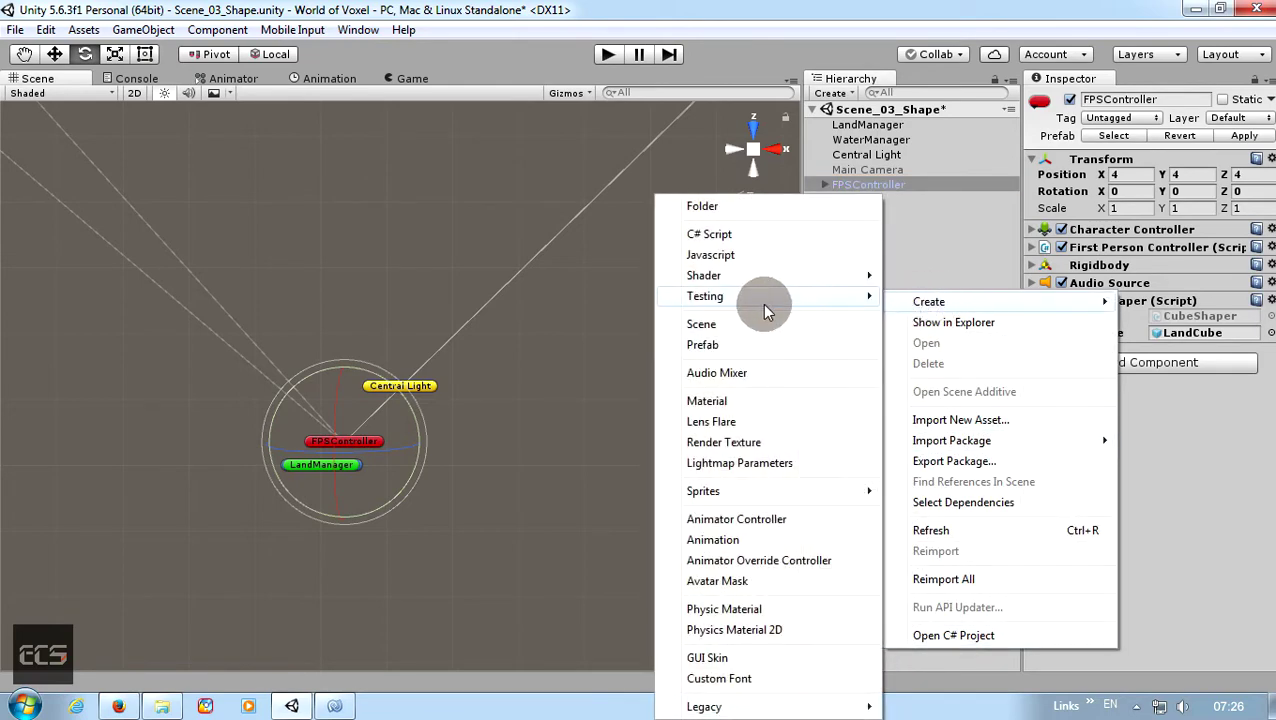
{"action": "left_click", "coordinate": [712, 207]}
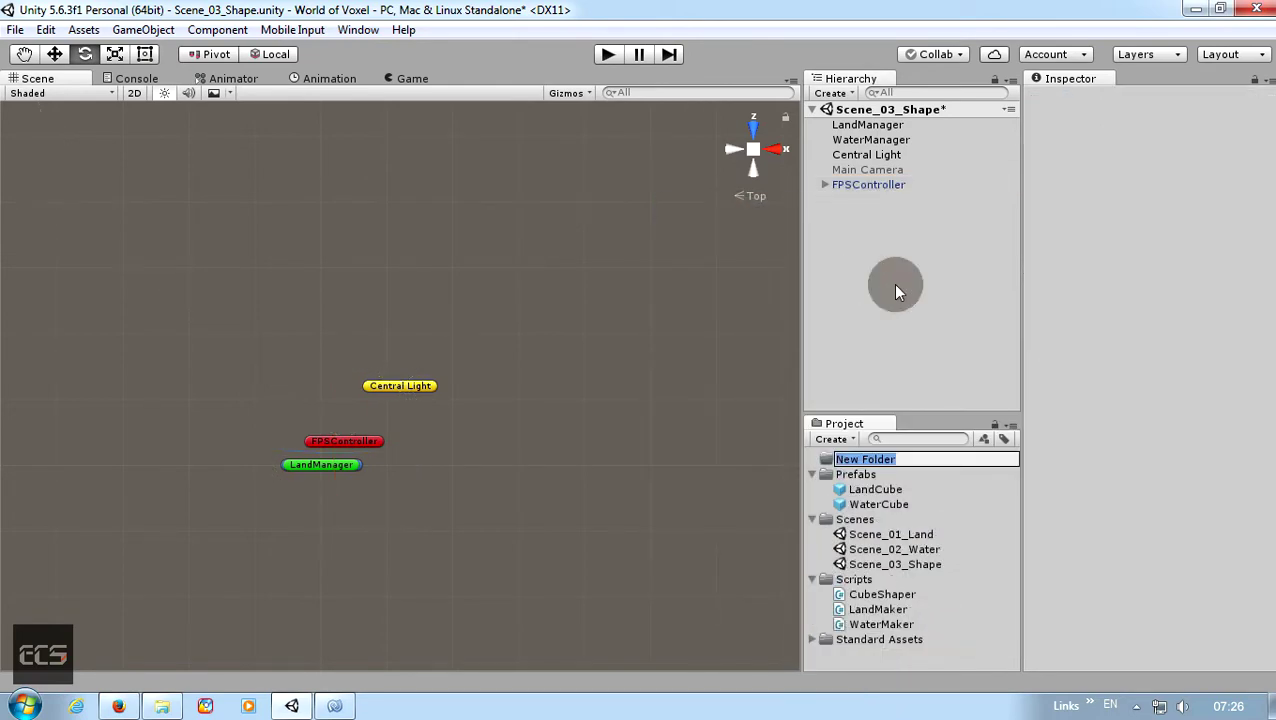
{"action": "type", "text": "Images"}
{"action": "key", "text": "Return"}
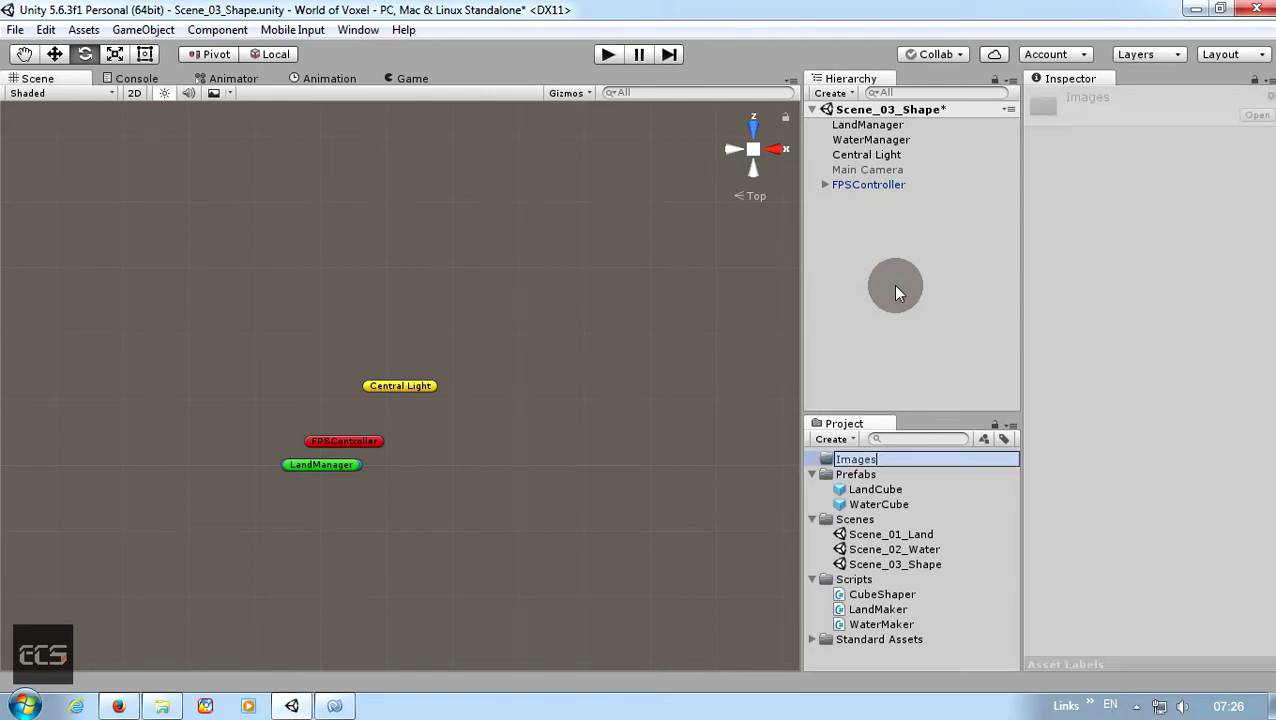
{"action": "key", "text": "Return"}
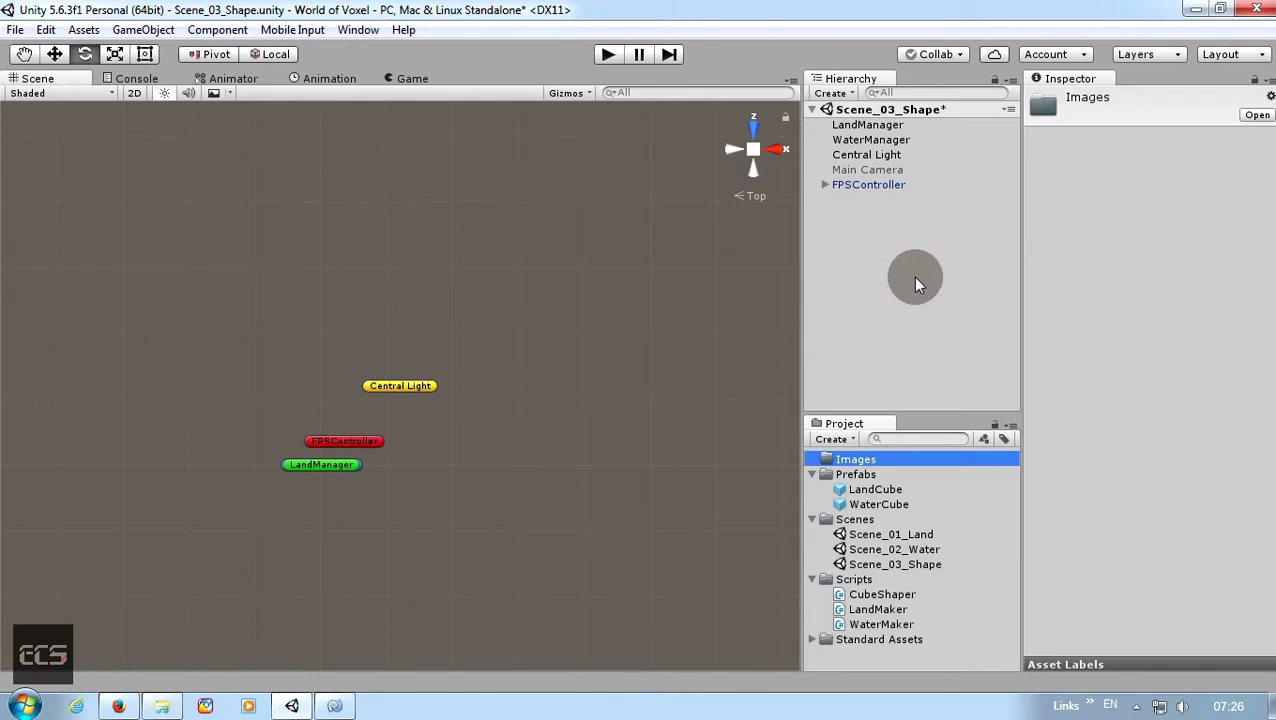
- Drag the Target_WoV image from the file browser into the Images folder
{"action": "left_click", "coordinate": [161, 705]}
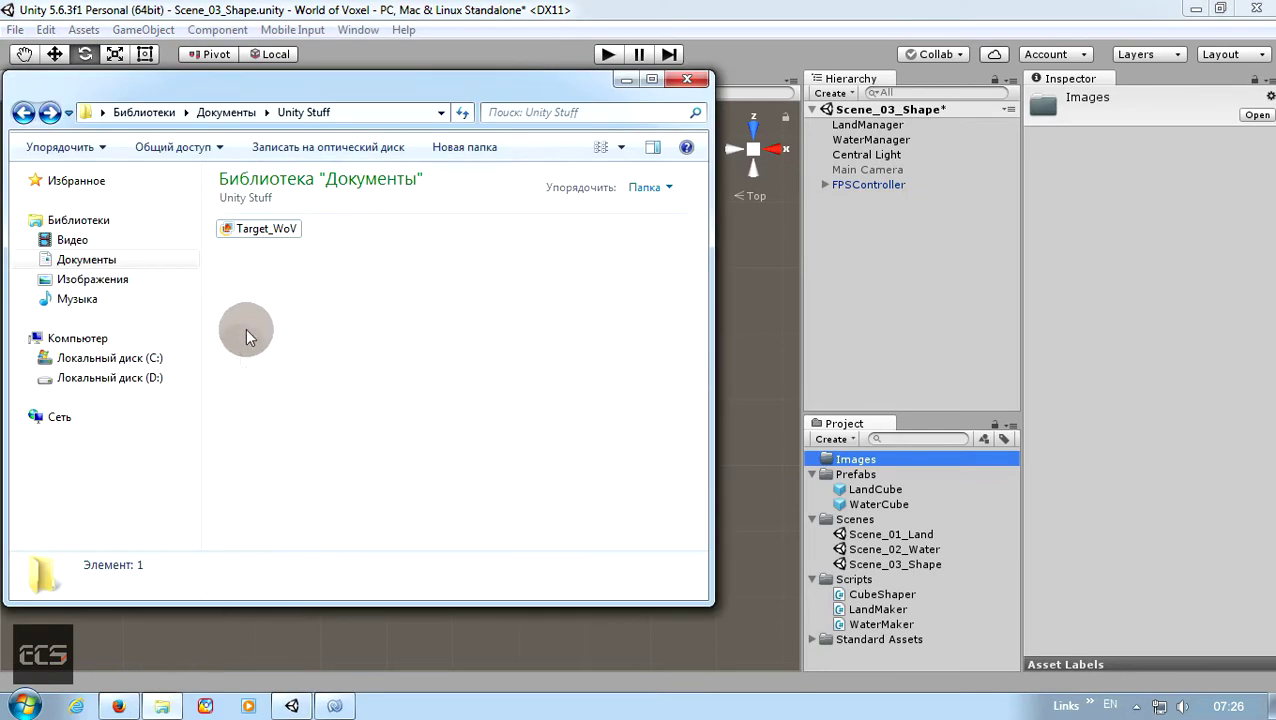
{"action": "left_click", "coordinate": [288, 238]}
{"action": "left_click_drag", "start_coordinate": [288, 238], "coordinate": [862, 461]}
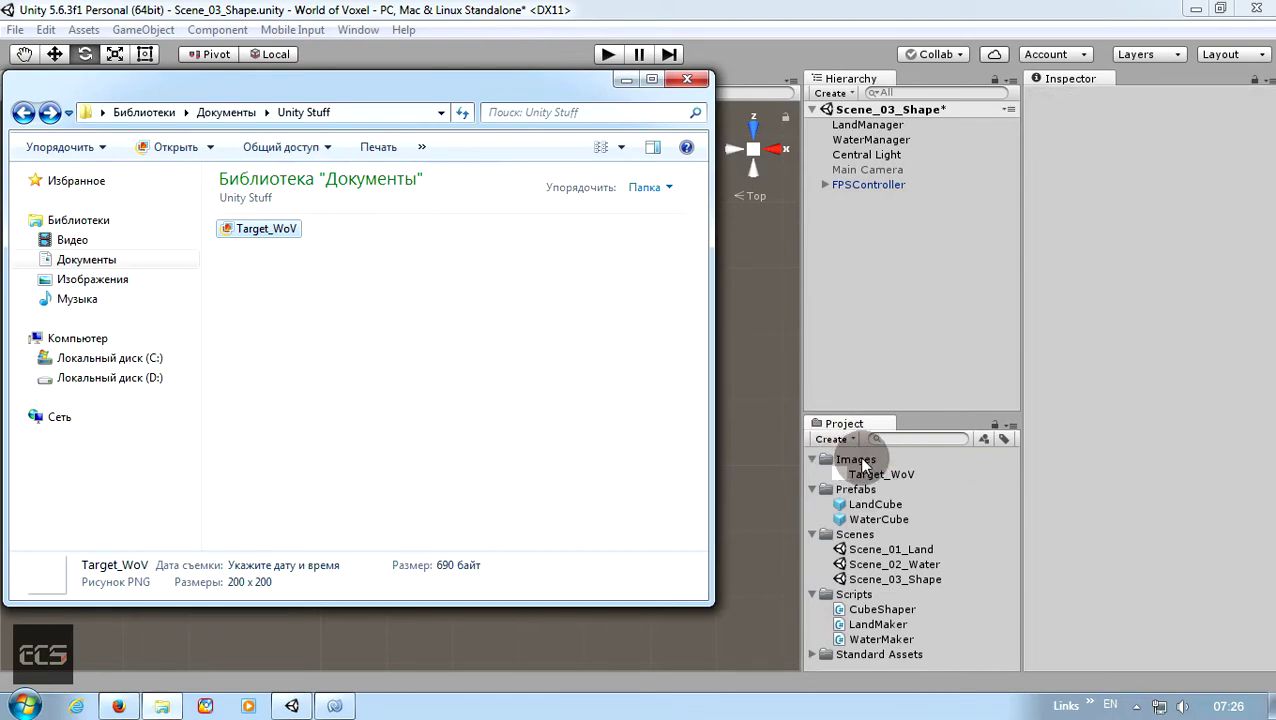
{"action": "left_click", "coordinate": [622, 81]}
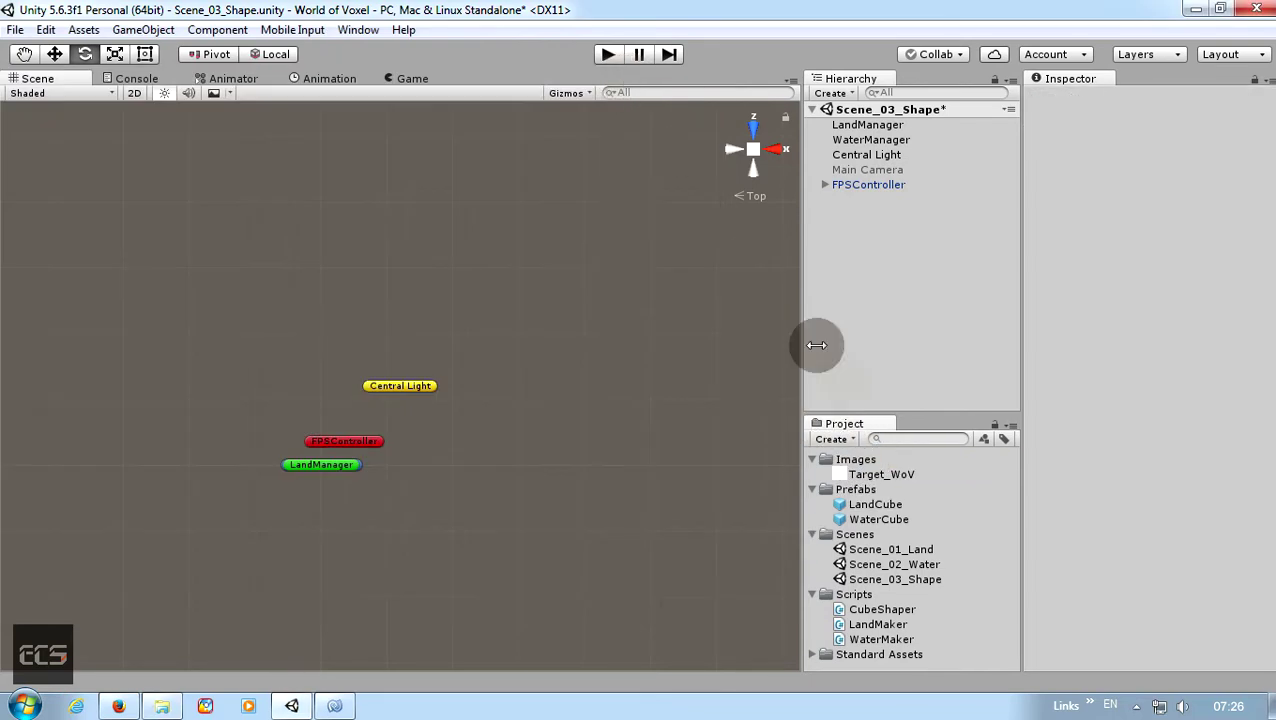
- Change Target_WoV's Texture Type to Sprite (2D and UI) in its import settings
{"action": "left_click", "coordinate": [874, 475]}
{"action": "left_click", "coordinate": [1187, 144]}
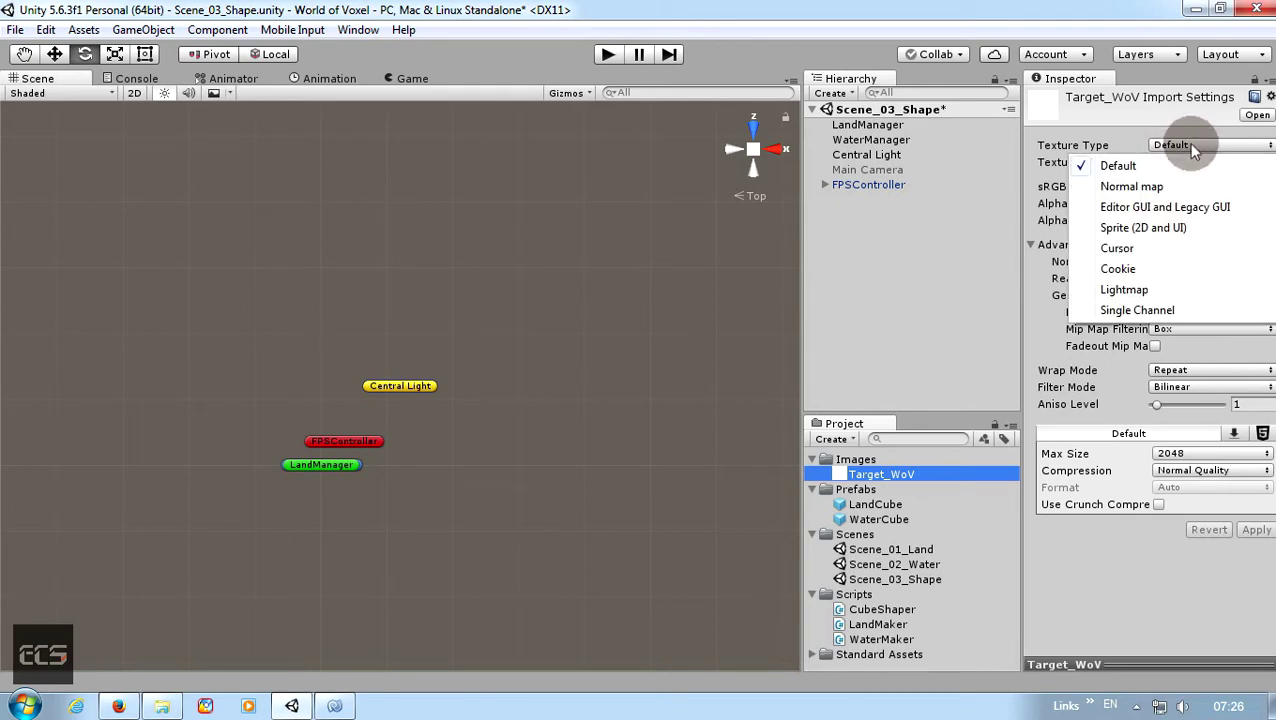
{"action": "left_click", "coordinate": [1145, 228]}
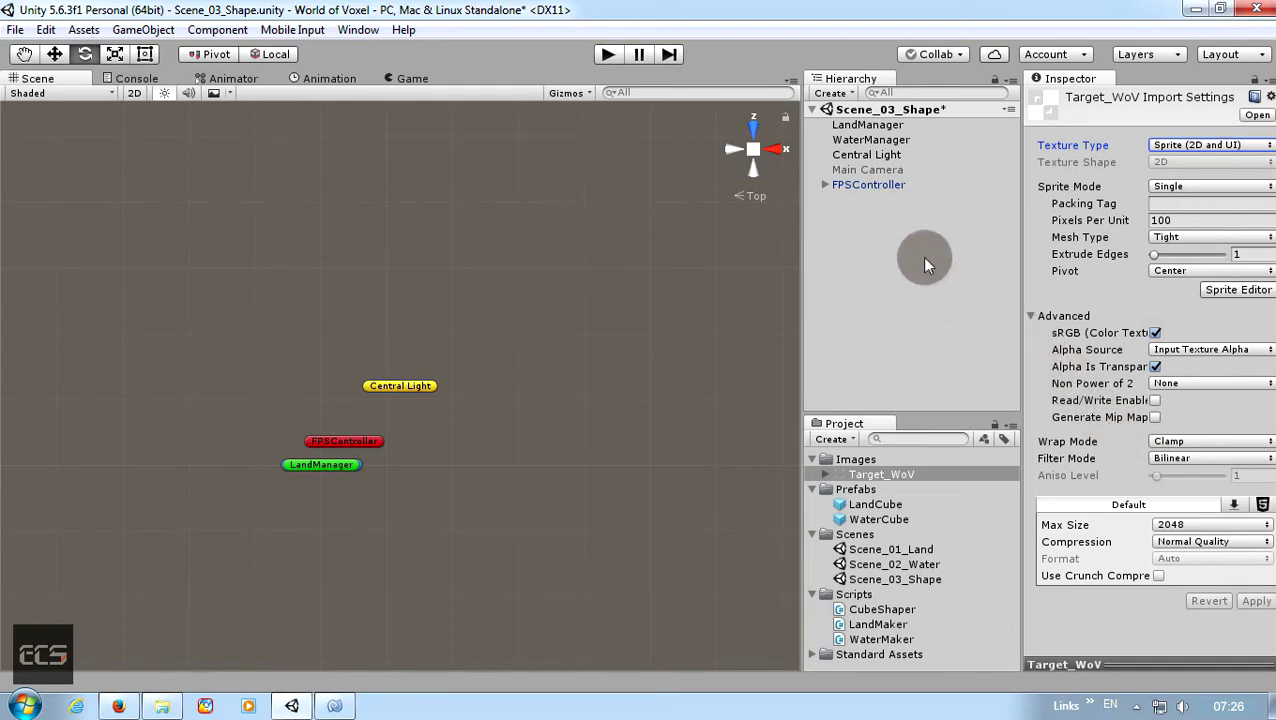
- Add a UI Image with its Canvas to the scene and delete the EventSystem
{"action": "right_click", "coordinate": [866, 237]}
{"action": "mouse_move", "coordinate": [922, 517]}
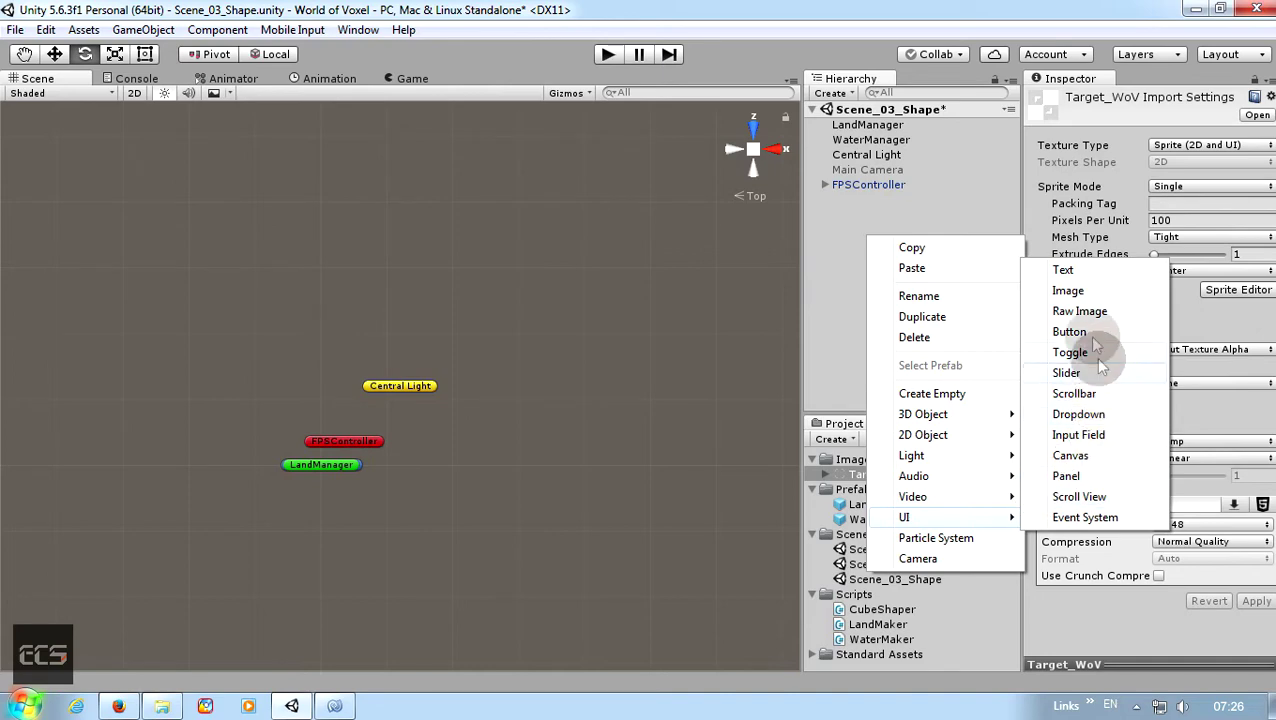
{"action": "left_click", "coordinate": [1072, 282]}
{"action": "left_click", "coordinate": [876, 229]}
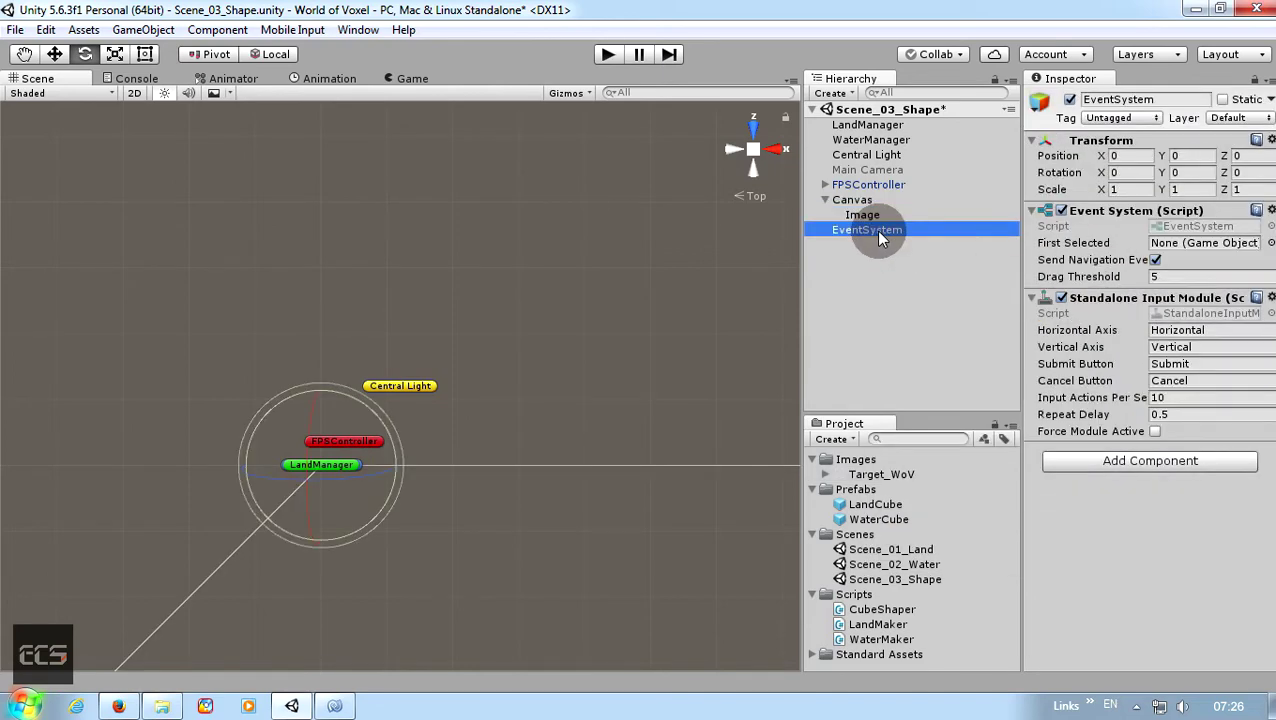
{"action": "right_click", "coordinate": [876, 229]}
{"action": "left_click", "coordinate": [921, 333]}
- Give the Image Target_WoV as source, position 0,0 and size 50×50, then open its Color picker
{"action": "left_click", "coordinate": [866, 220]}
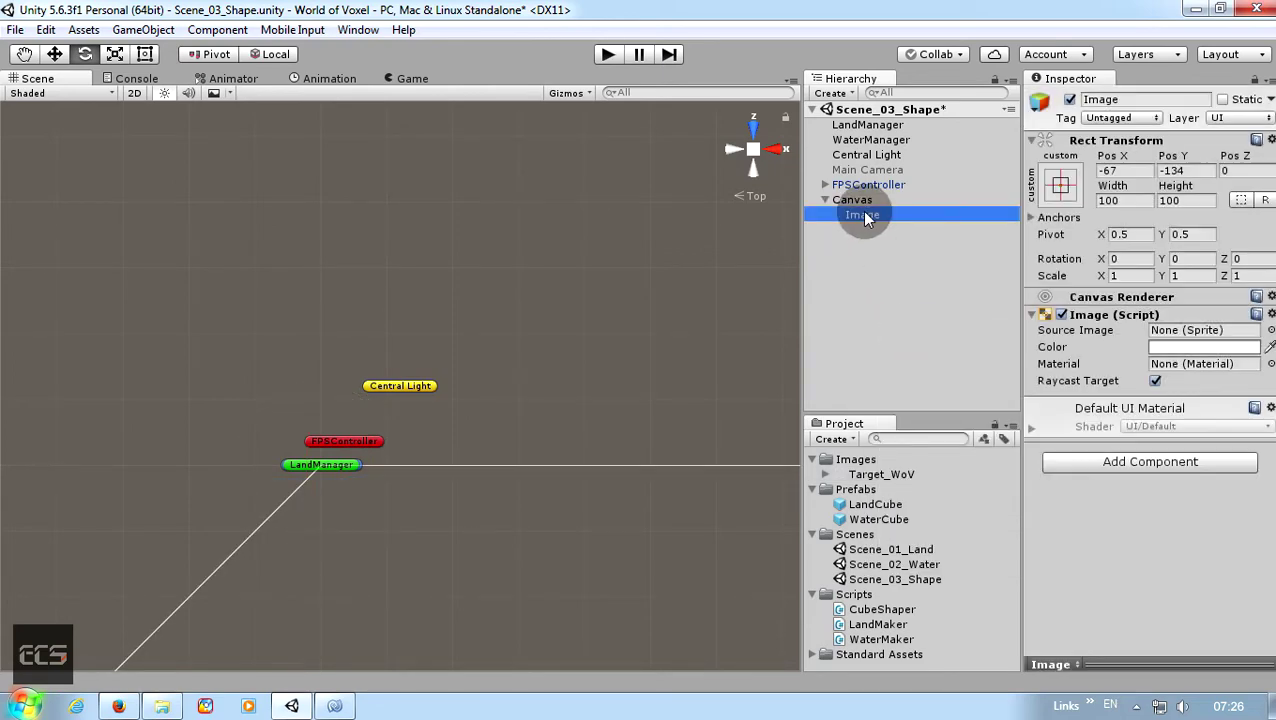
{"action": "left_click_drag", "start_coordinate": [880, 474], "coordinate": [1186, 340]}
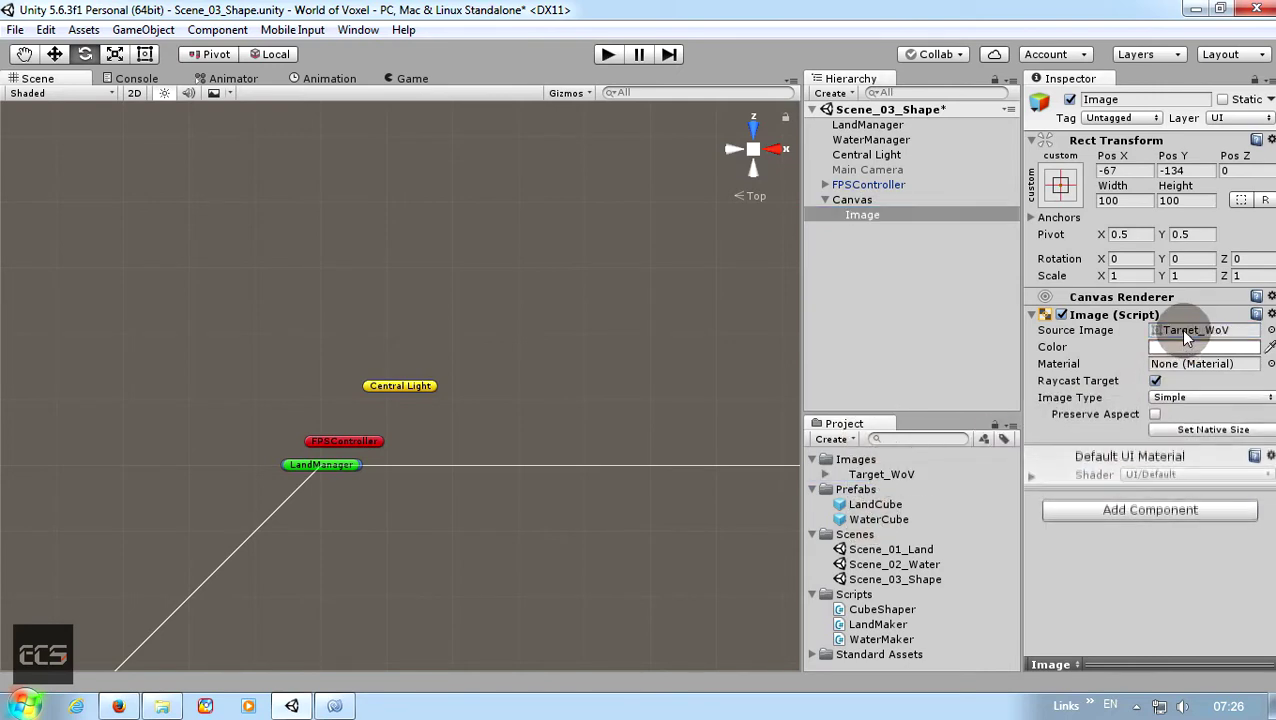
{"action": "left_click", "coordinate": [1128, 171]}
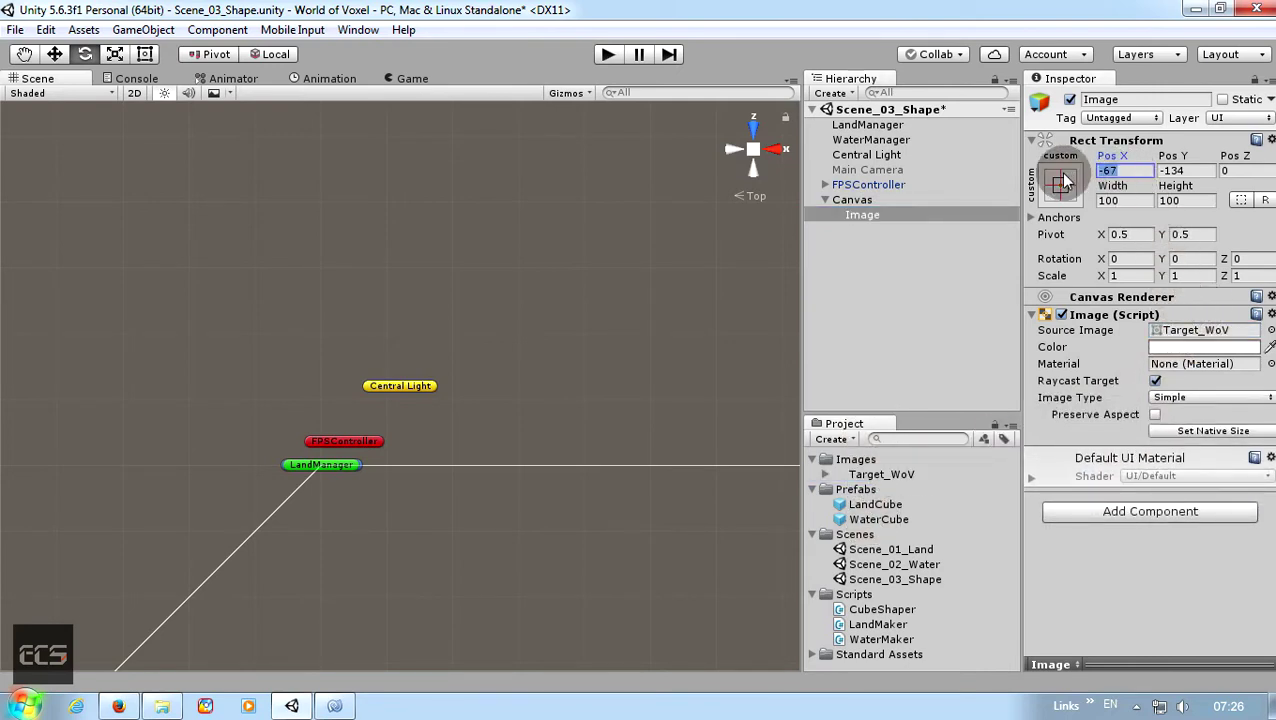
{"action": "type", "text": "0"}
{"action": "left_click", "coordinate": [1190, 170]}
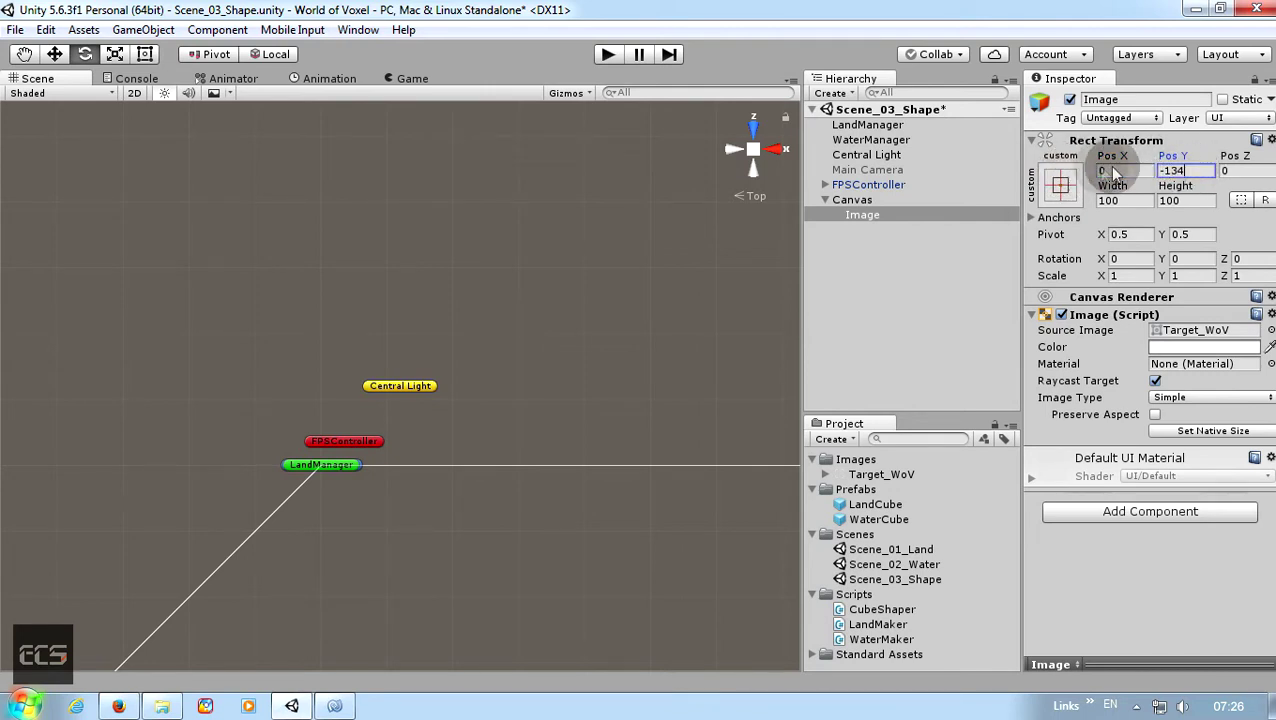
{"action": "type", "text": "0"}
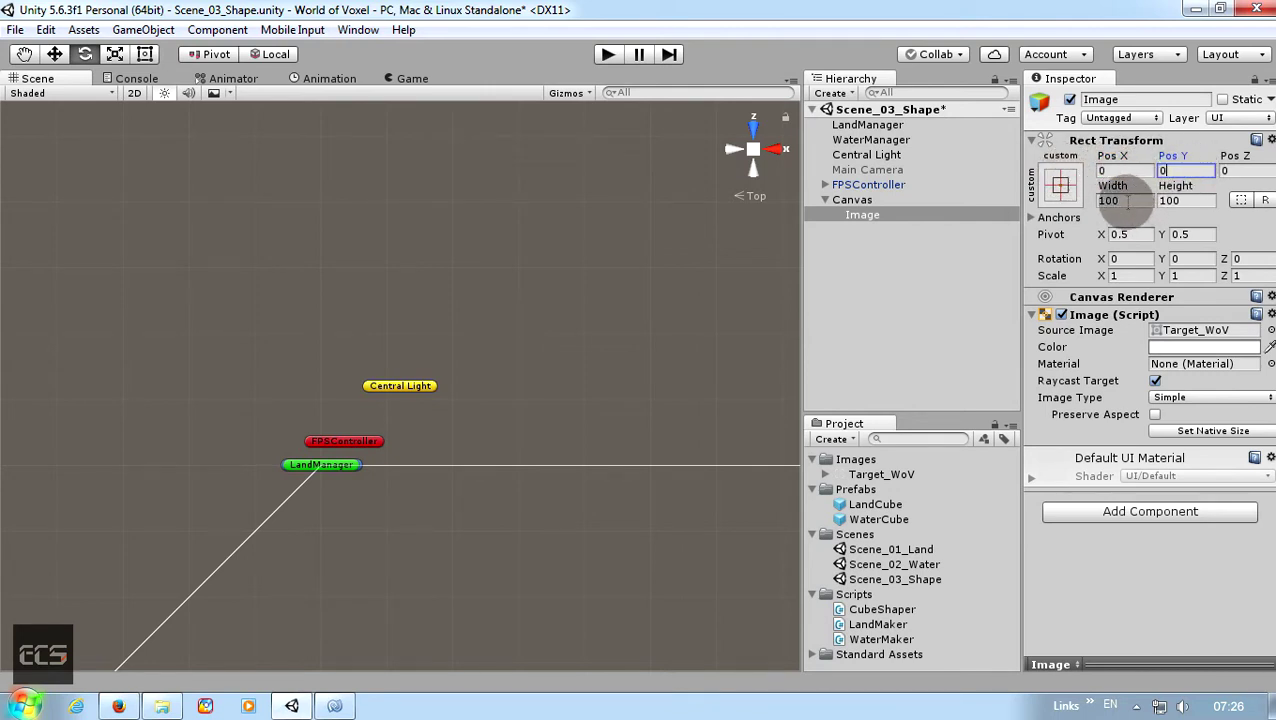
{"action": "left_click", "coordinate": [1127, 200]}
{"action": "type", "text": "0"}
{"action": "left_click", "coordinate": [1190, 200]}
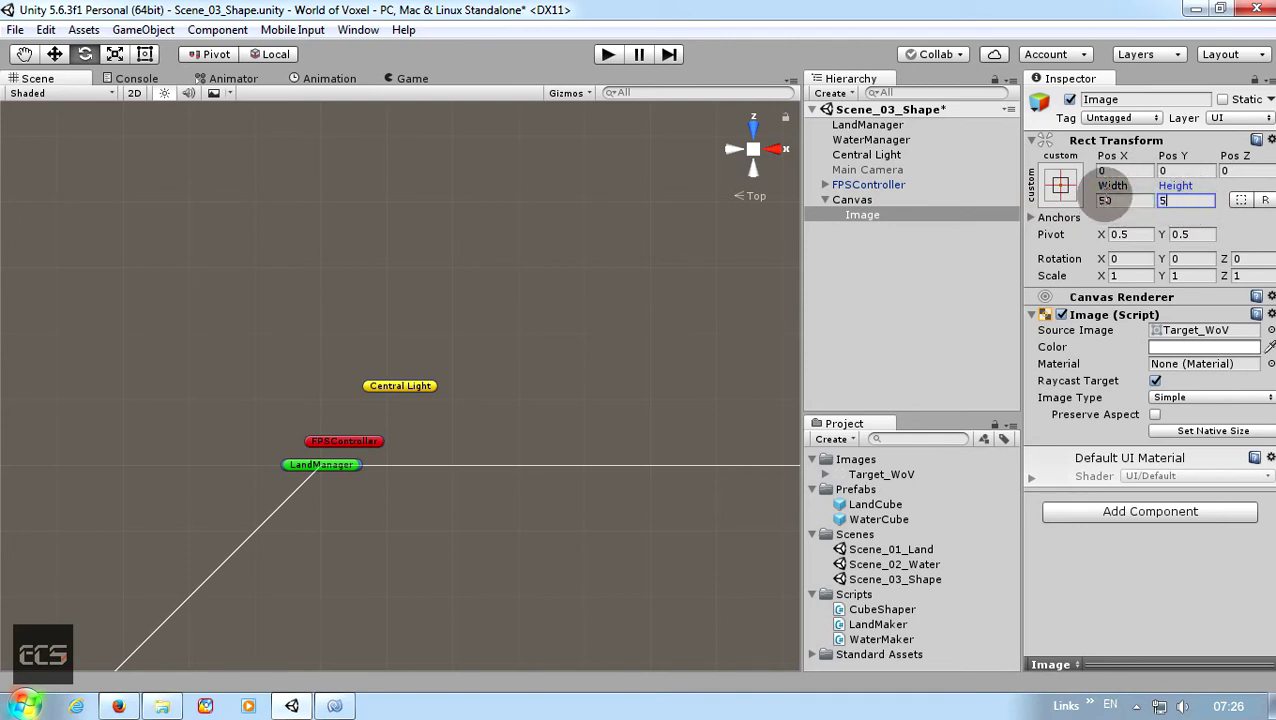
{"action": "type", "text": "0"}
{"action": "left_click", "coordinate": [1244, 350]}
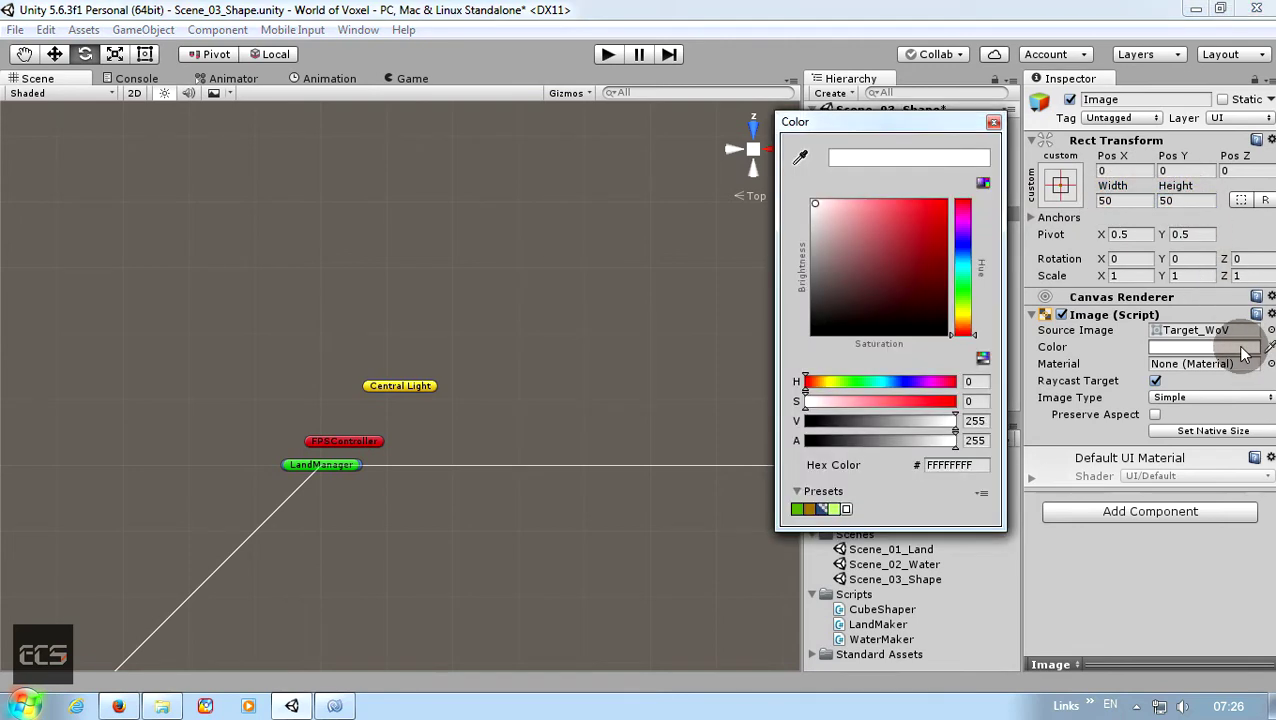
- Tint the crosshair image dark red (B40000) by picking pure red and setting V to 180
{"action": "left_click_drag", "start_coordinate": [827, 214], "coordinate": [1034, 184]}
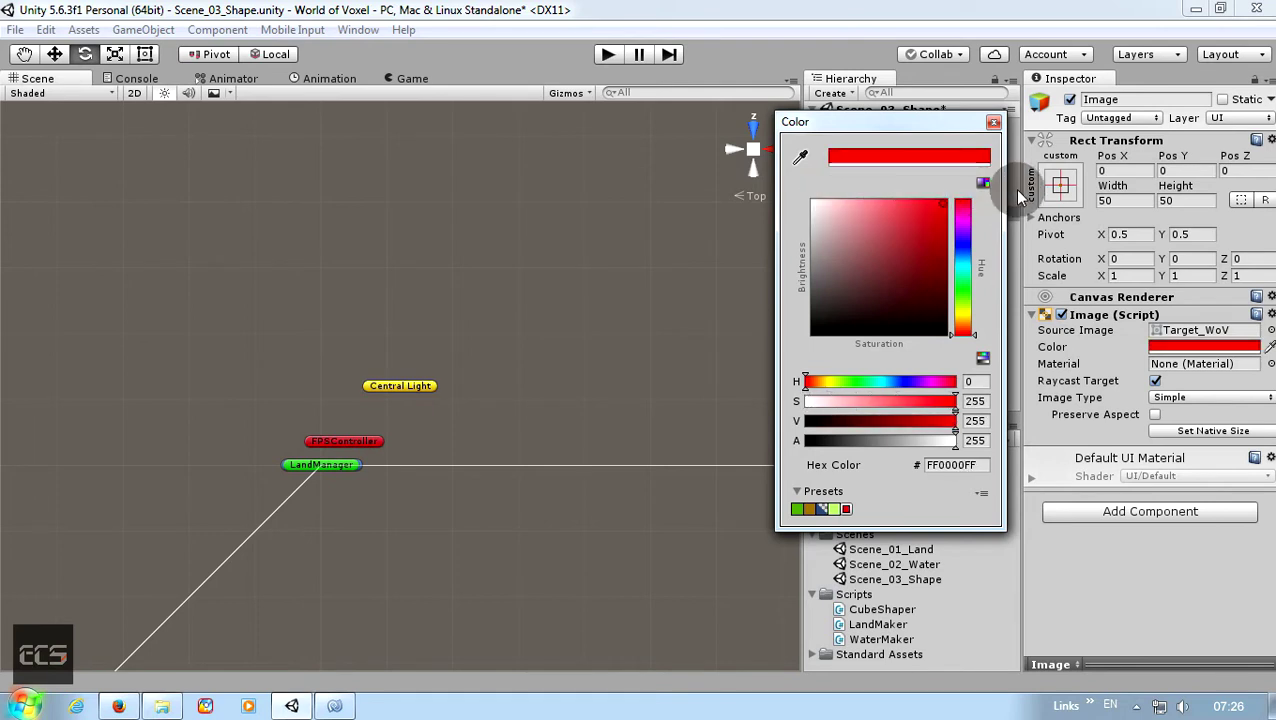
{"action": "left_click", "coordinate": [975, 420]}
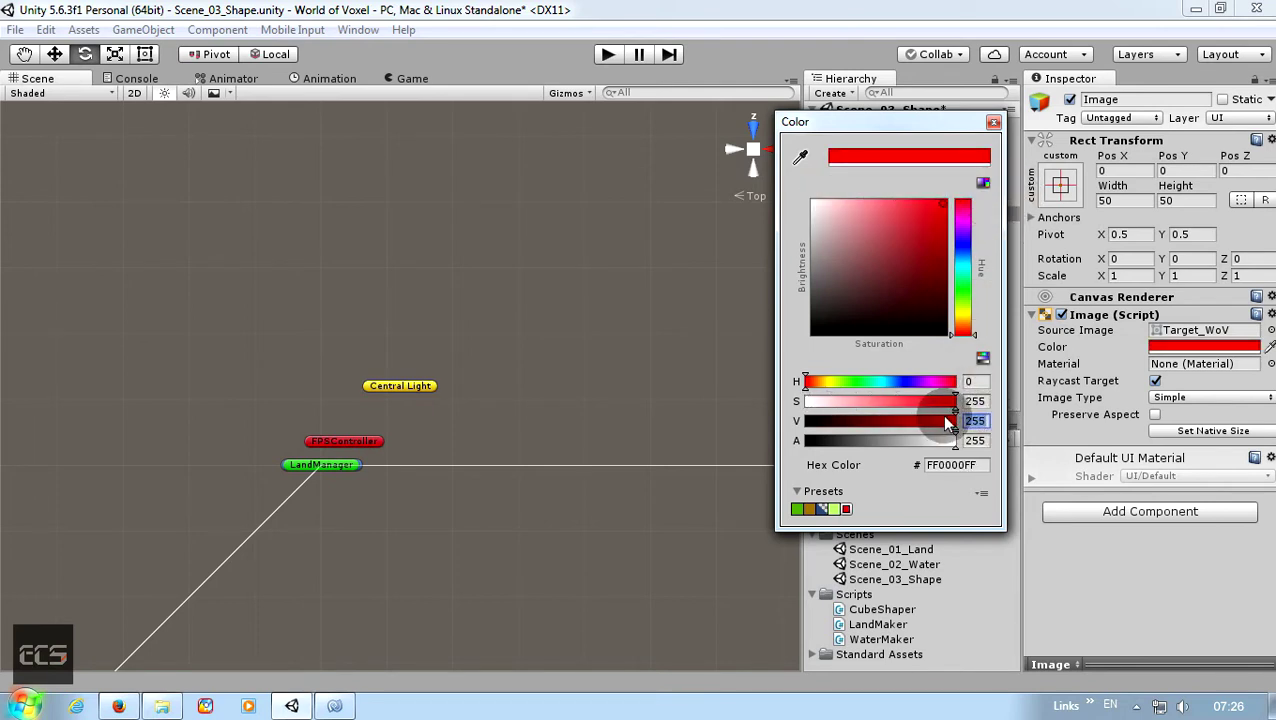
{"action": "type", "text": "180"}
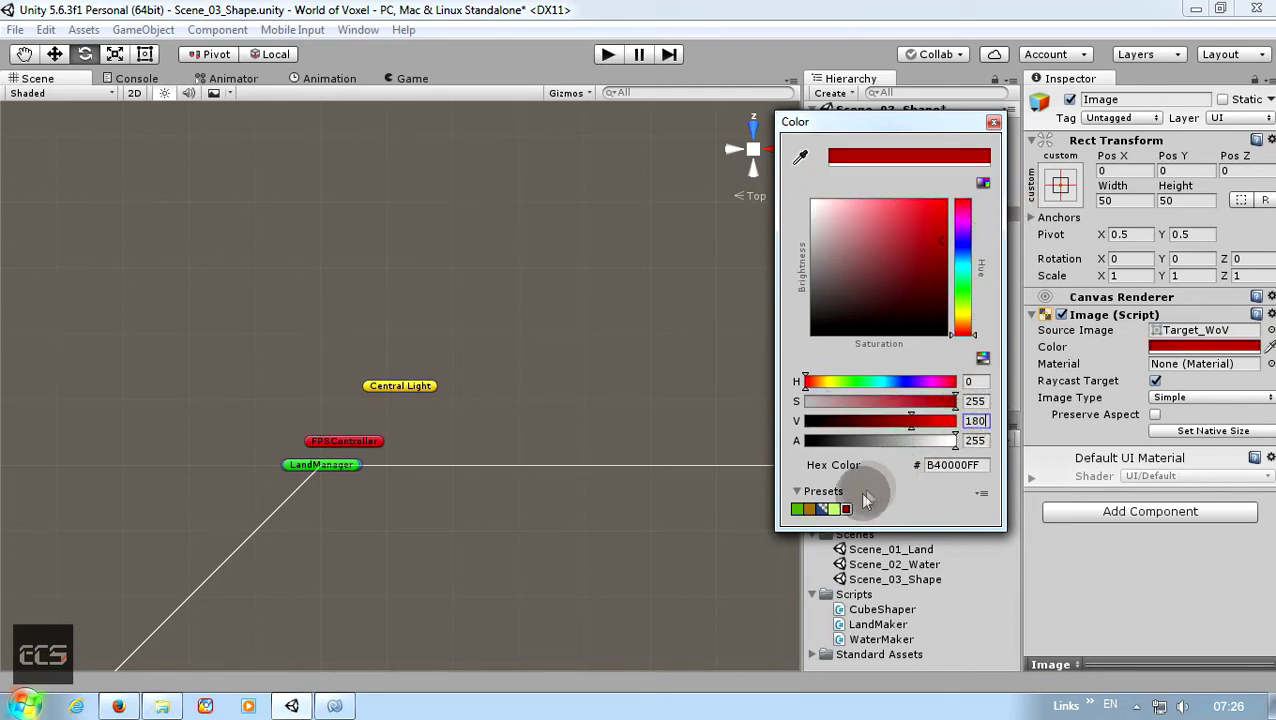
{"action": "left_click", "coordinate": [993, 121]}
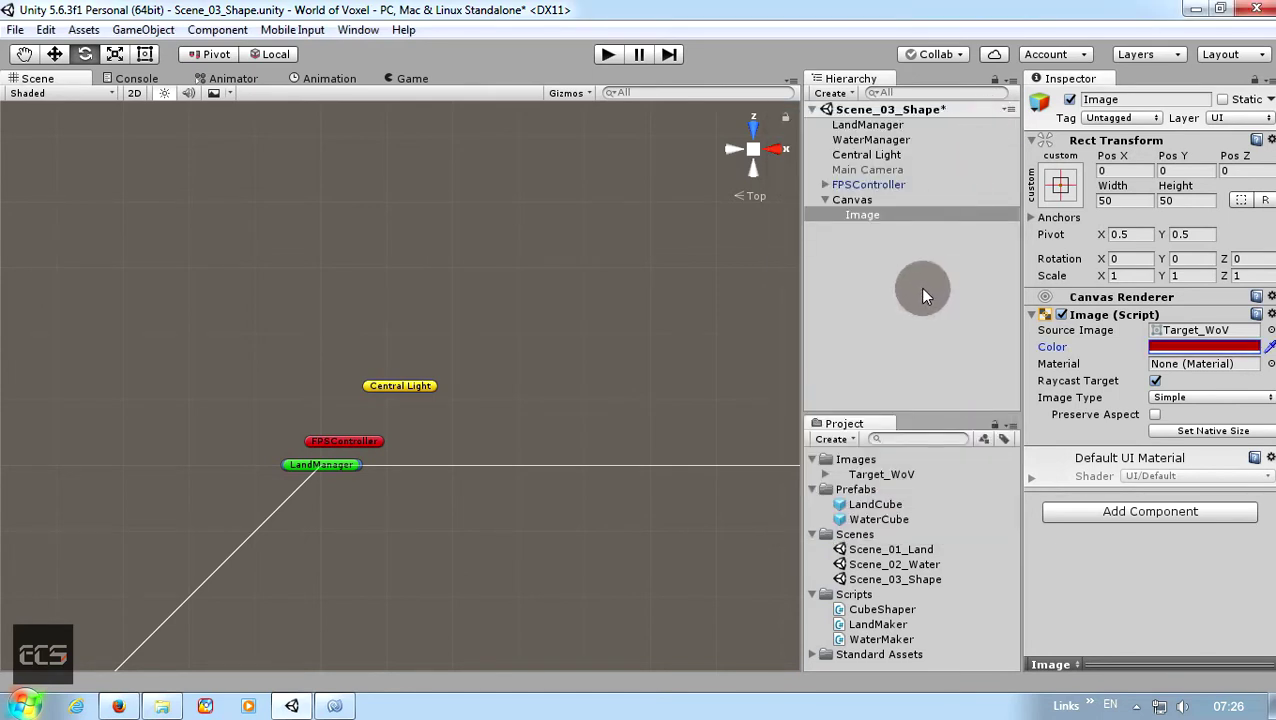
- Play-test the scene: remove two land blocks under the crosshair, walk into the lake, then stop
{"action": "left_click", "coordinate": [607, 54]}
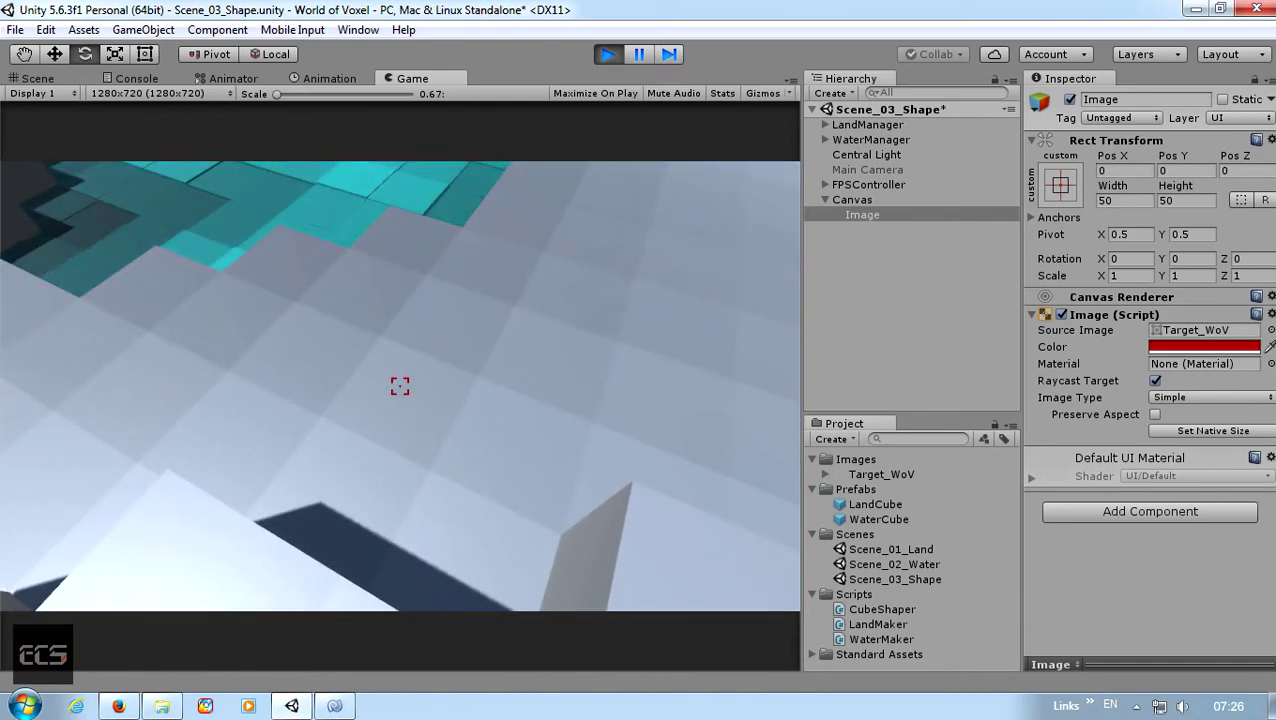
{"action": "left_click", "coordinate": [399, 385]}
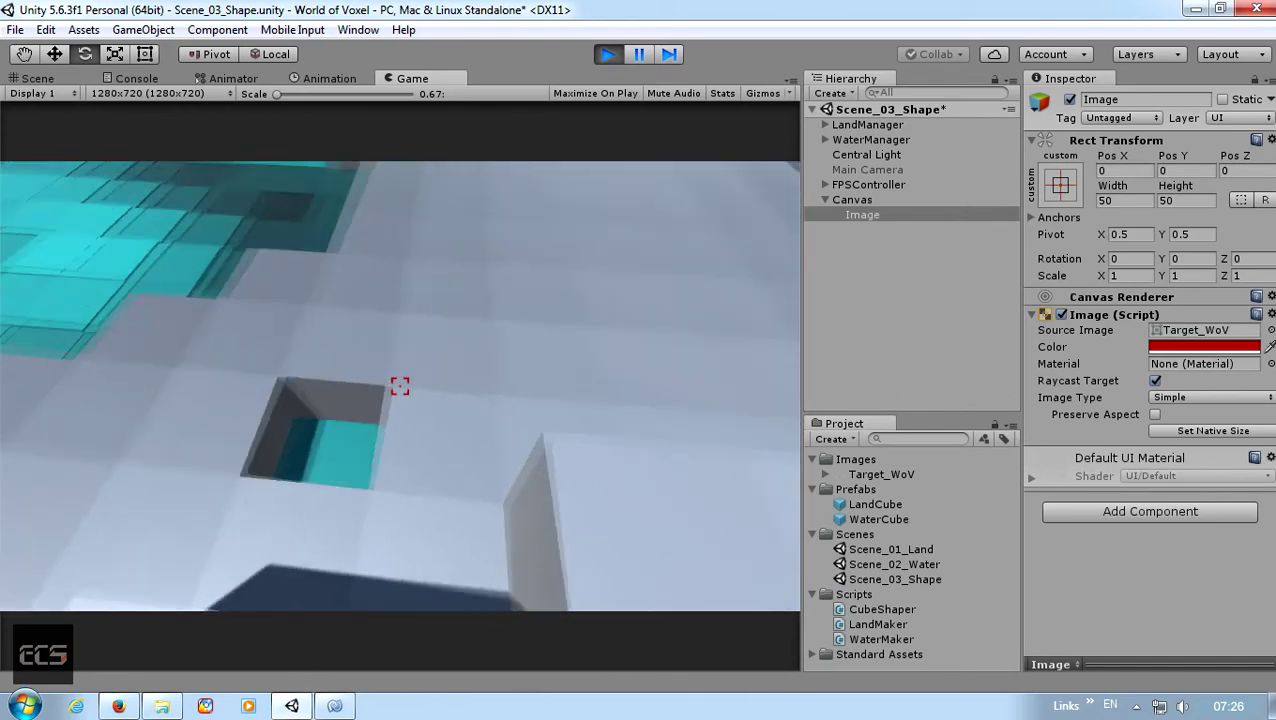
{"action": "left_click", "coordinate": [399, 385]}
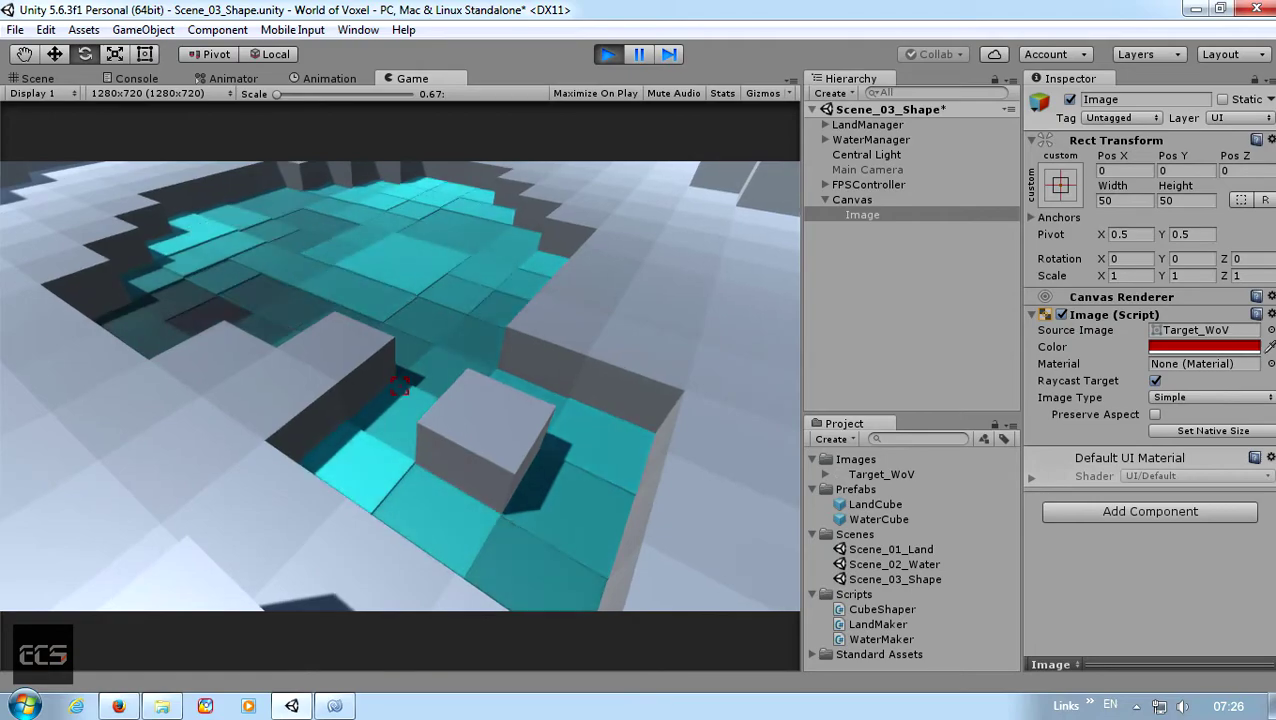
{"action": "key", "text": "w"}
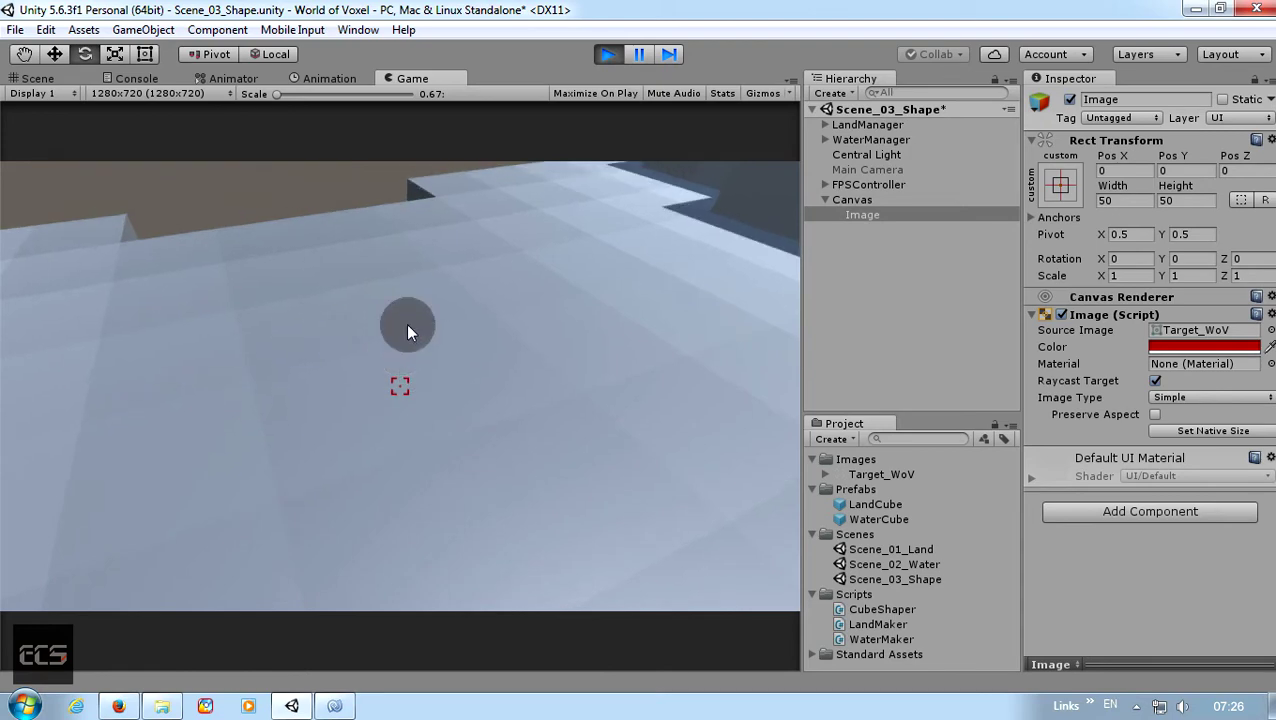
{"action": "left_click", "coordinate": [607, 55]}
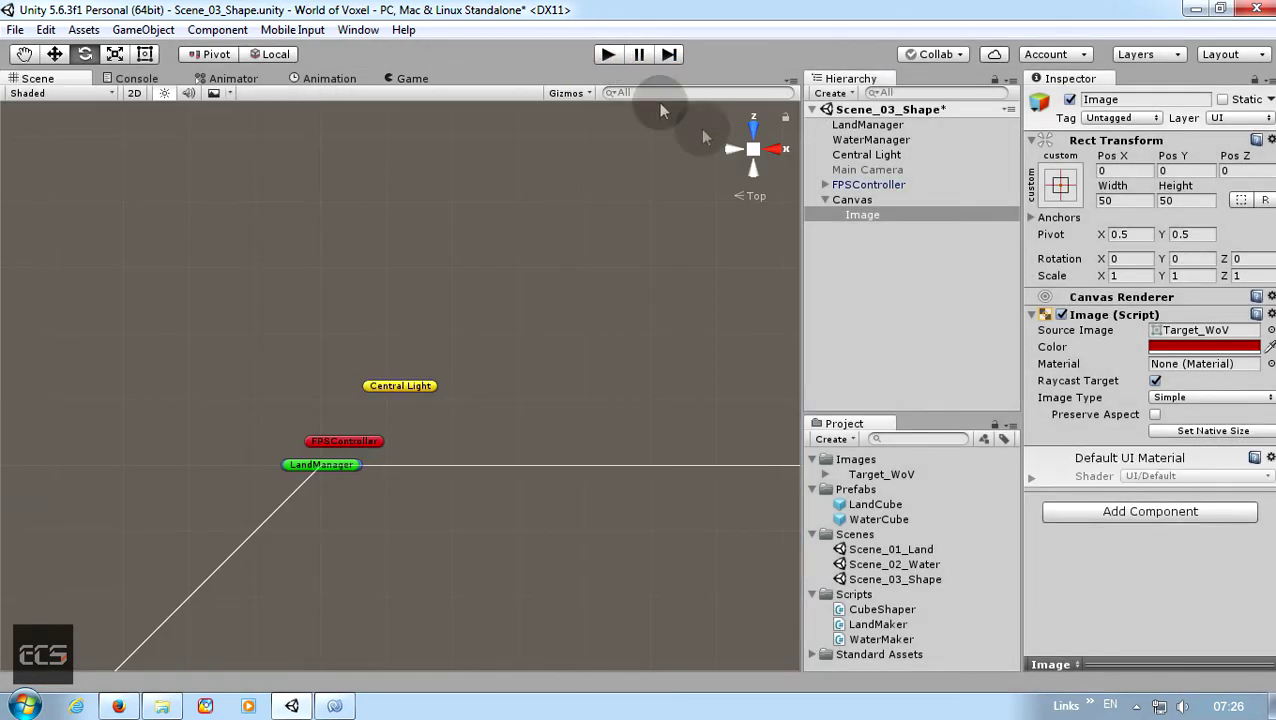
- Add a Physics > Mesh Collider component to the LandCube prefab, then enter play mode
{"action": "left_click", "coordinate": [918, 289]}
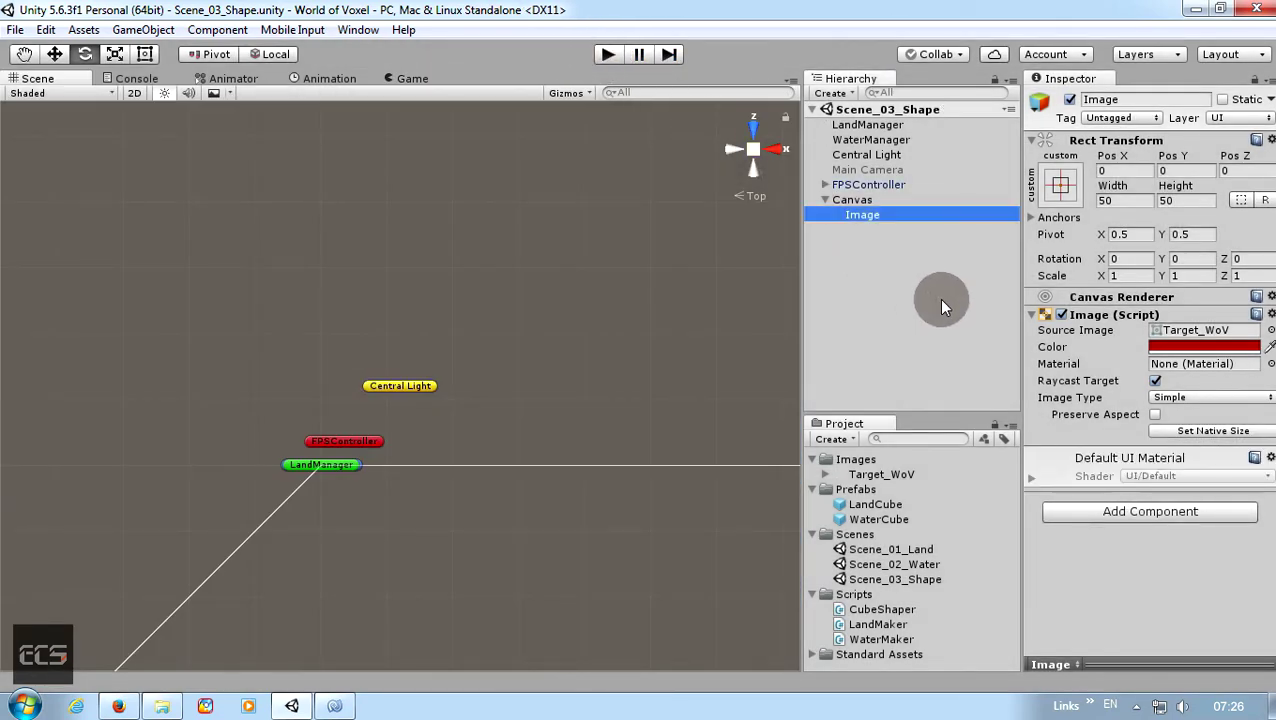
{"action": "left_click", "coordinate": [866, 507]}
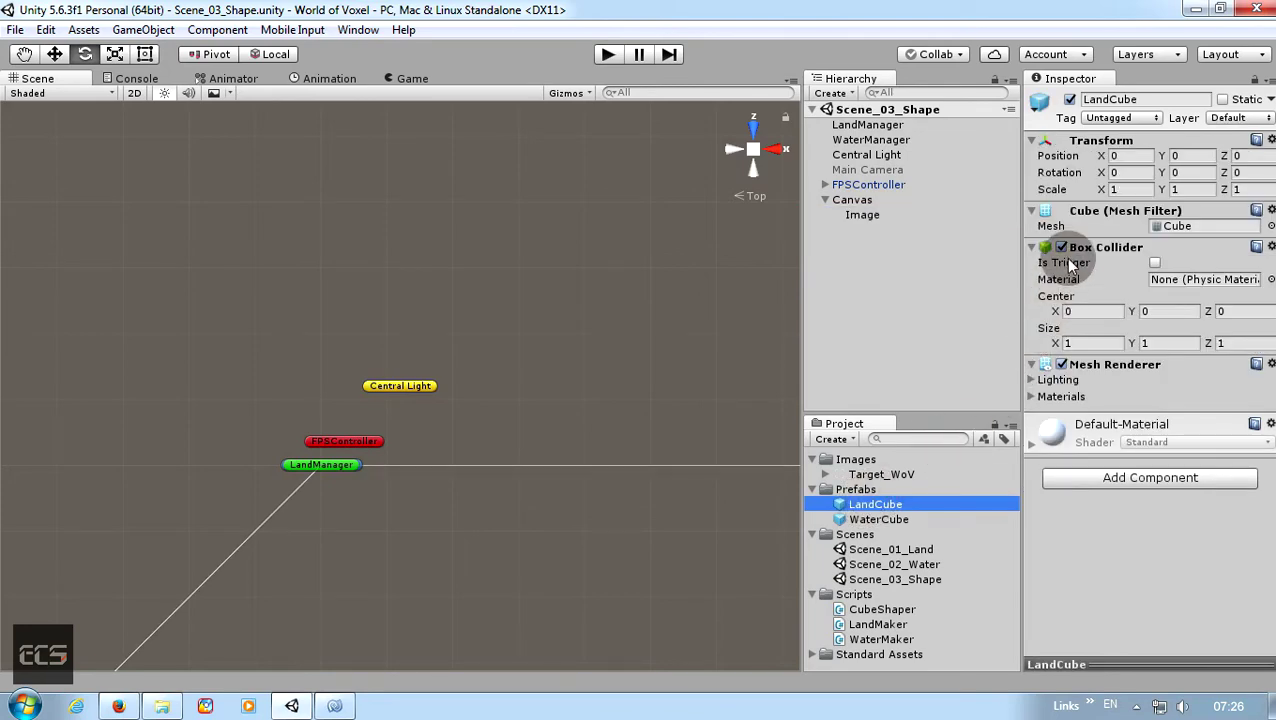
{"action": "left_click", "coordinate": [1123, 478]}
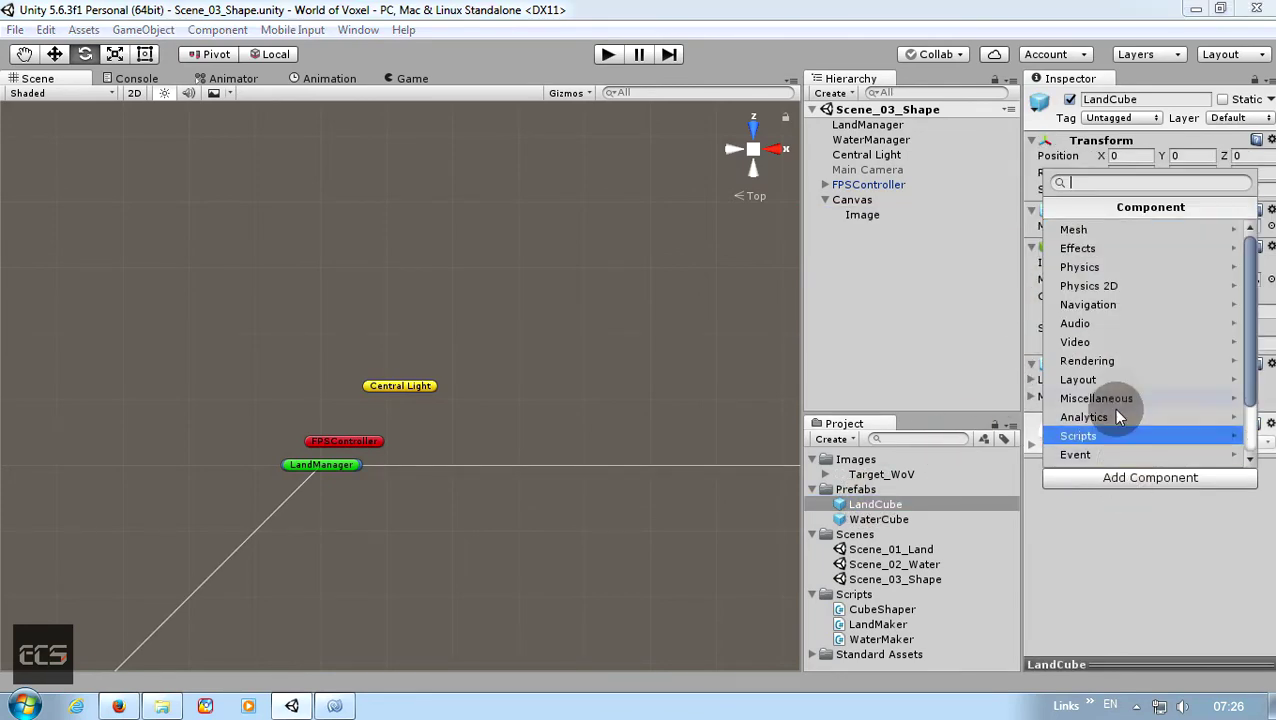
{"action": "left_click", "coordinate": [1098, 268]}
{"action": "left_click", "coordinate": [1080, 320]}
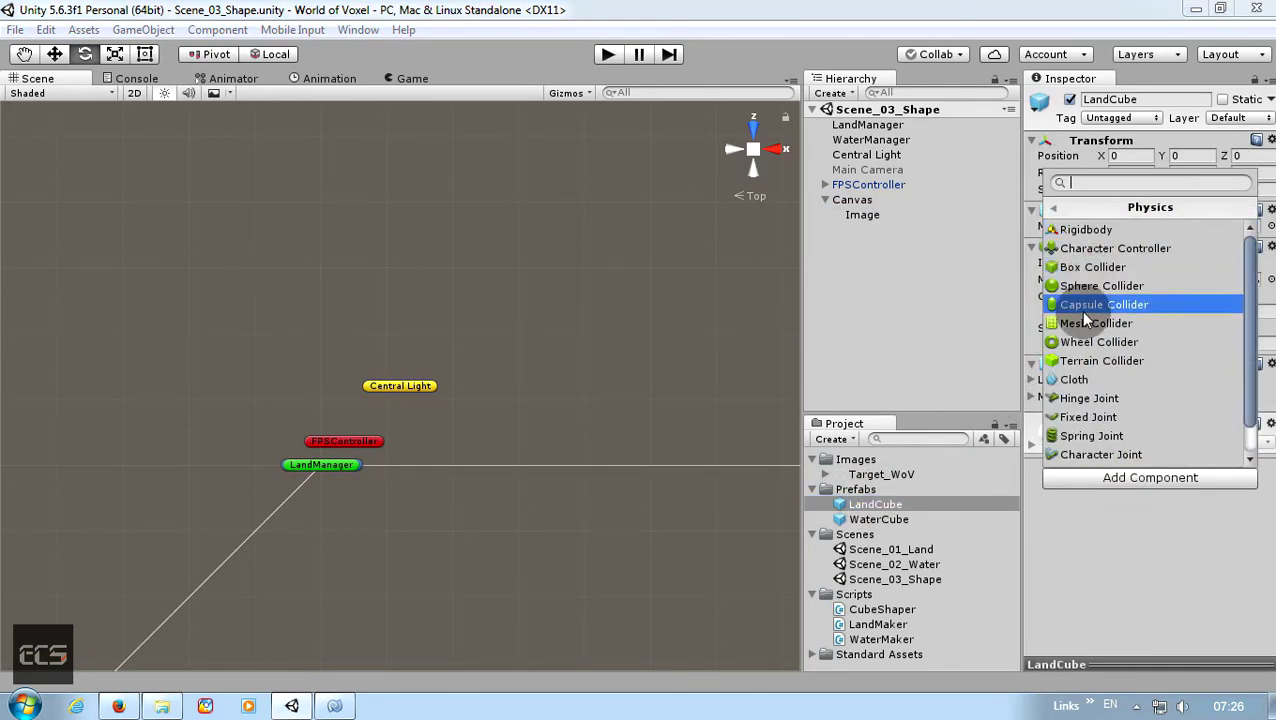
{"action": "left_click", "coordinate": [918, 333]}
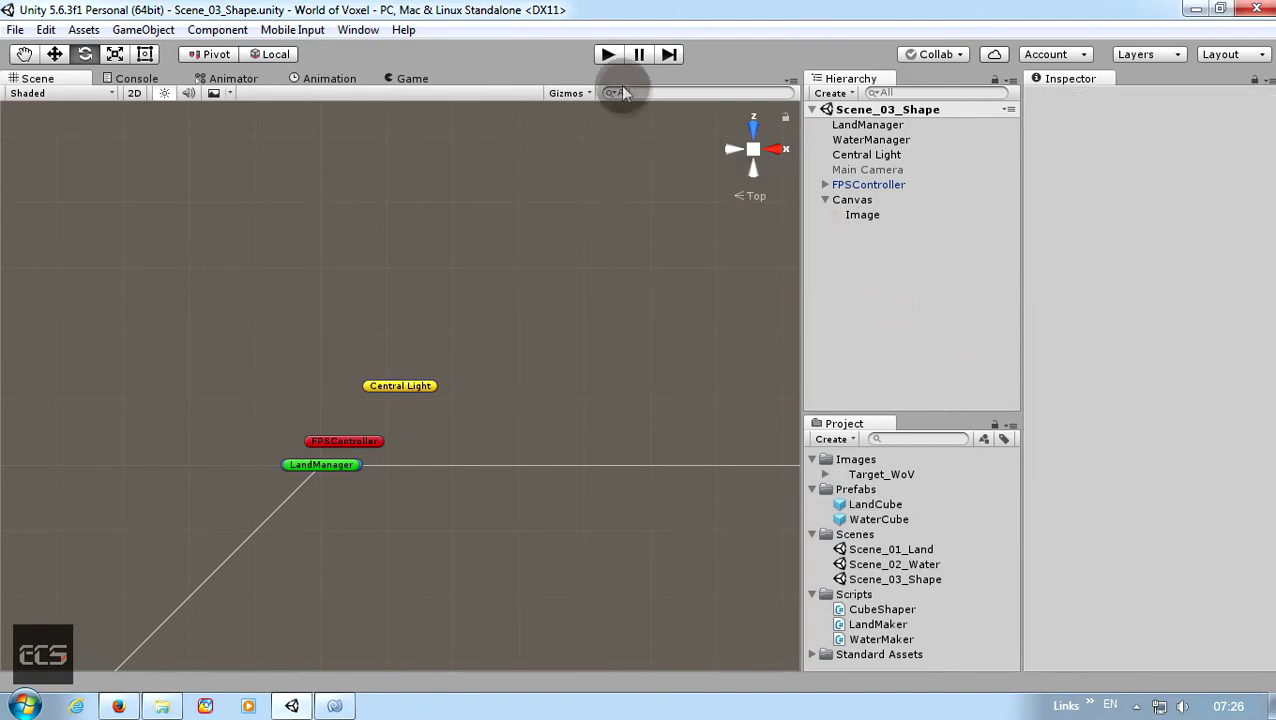
{"action": "left_click", "coordinate": [607, 54]}
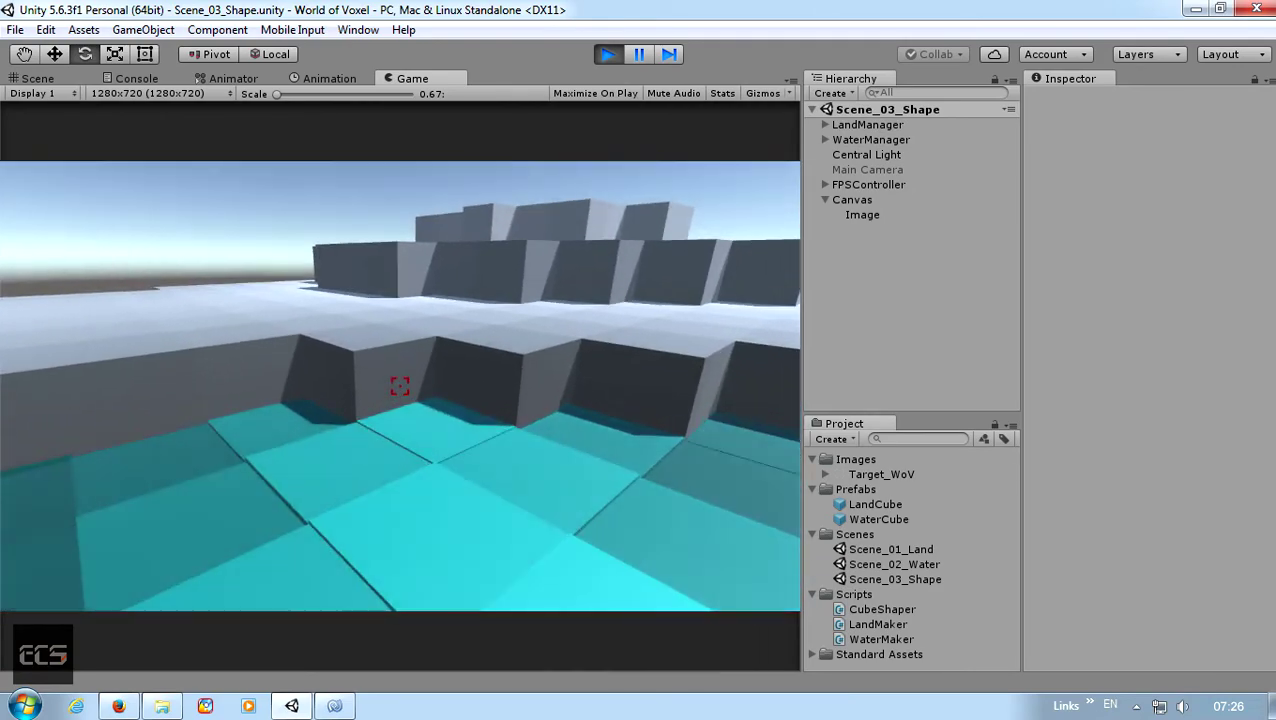
- Place five LandCubes in the lake, remove four of them again, then stop play mode
{"action": "left_click", "coordinate": [399, 386]}
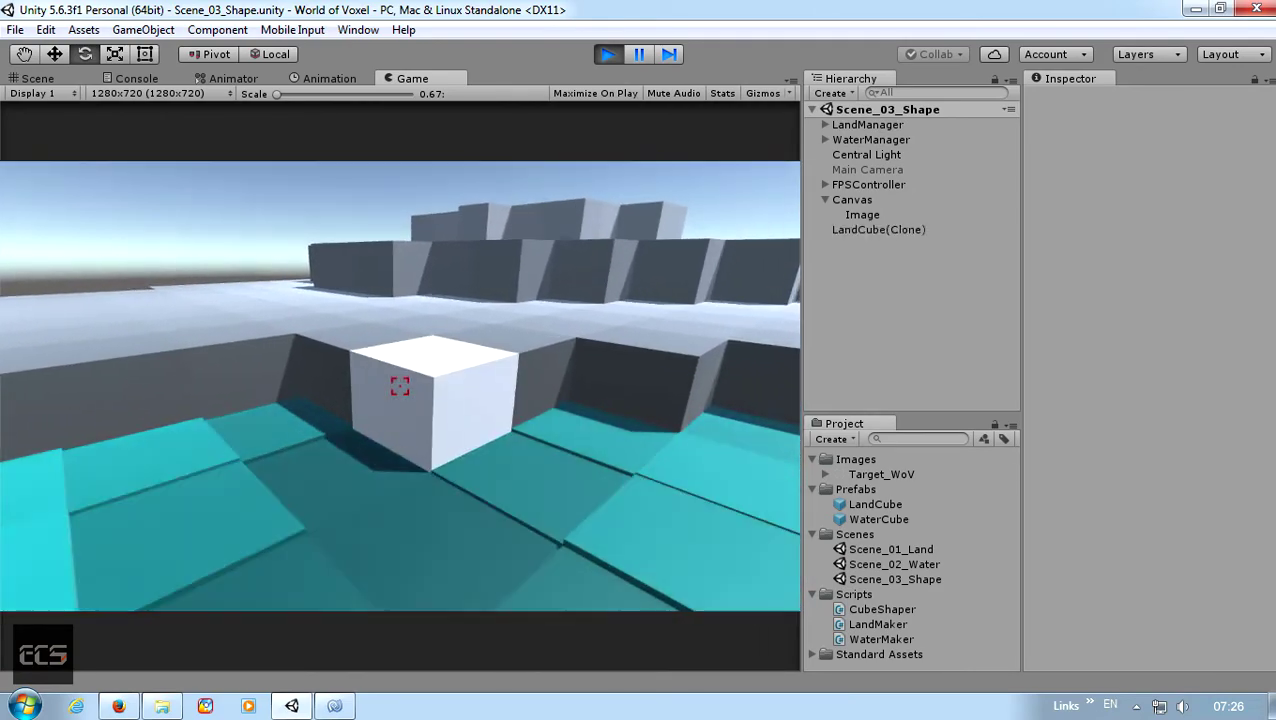
{"action": "left_click", "coordinate": [399, 386]}
{"action": "left_click", "coordinate": [399, 386]}
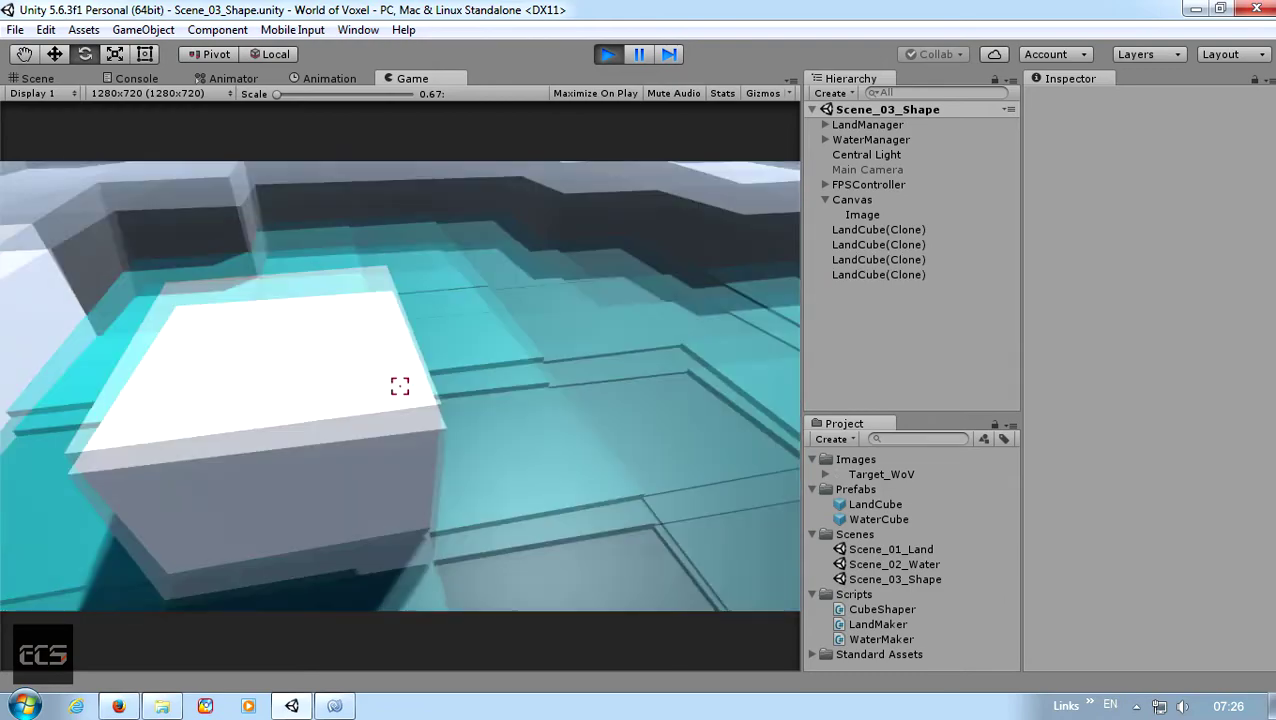
{"action": "left_click", "coordinate": [399, 386]}
{"action": "left_click", "coordinate": [399, 386]}
{"action": "left_click", "coordinate": [399, 386]}
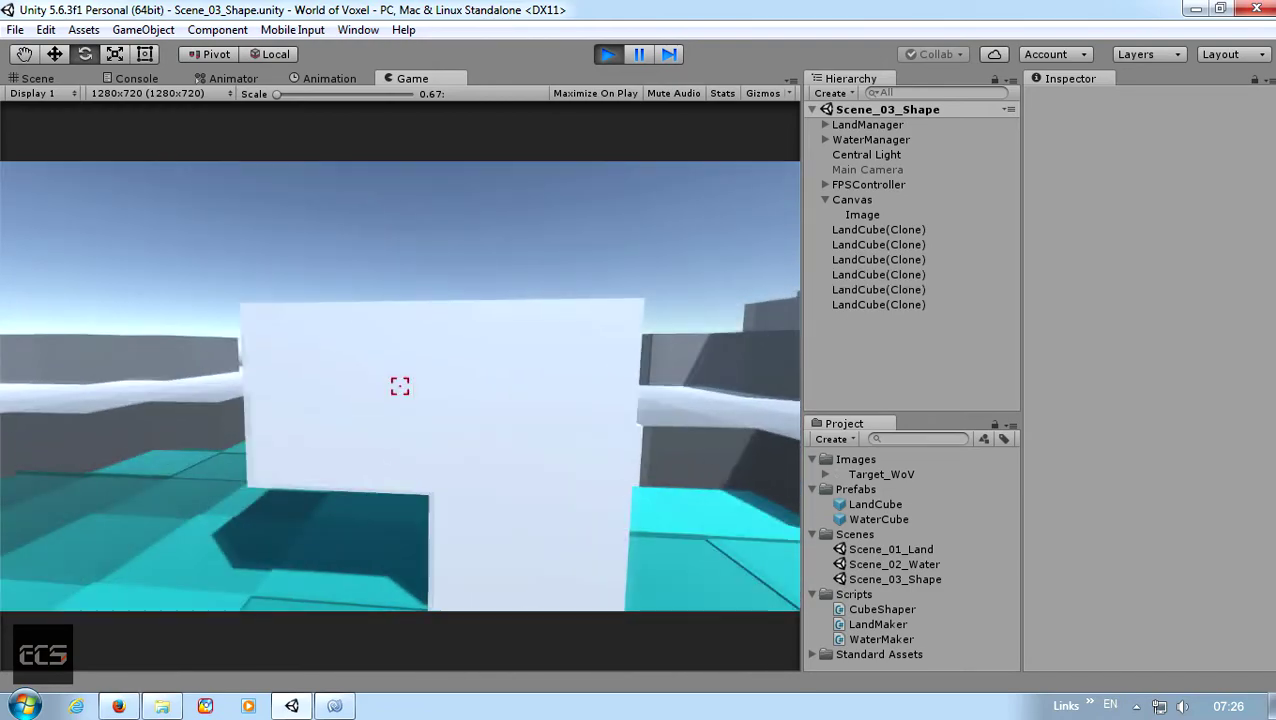
{"action": "right_click", "coordinate": [399, 386]}
{"action": "right_click", "coordinate": [399, 386]}
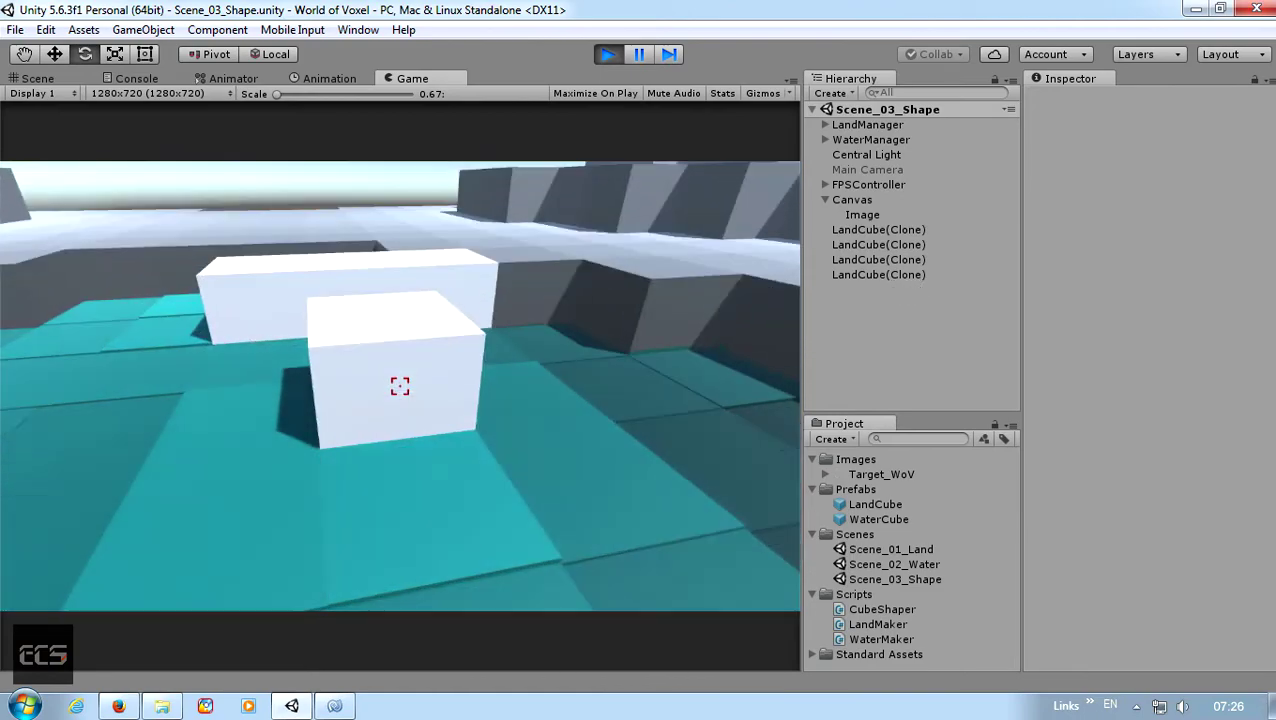
{"action": "right_click", "coordinate": [399, 386]}
{"action": "right_click", "coordinate": [399, 386]}
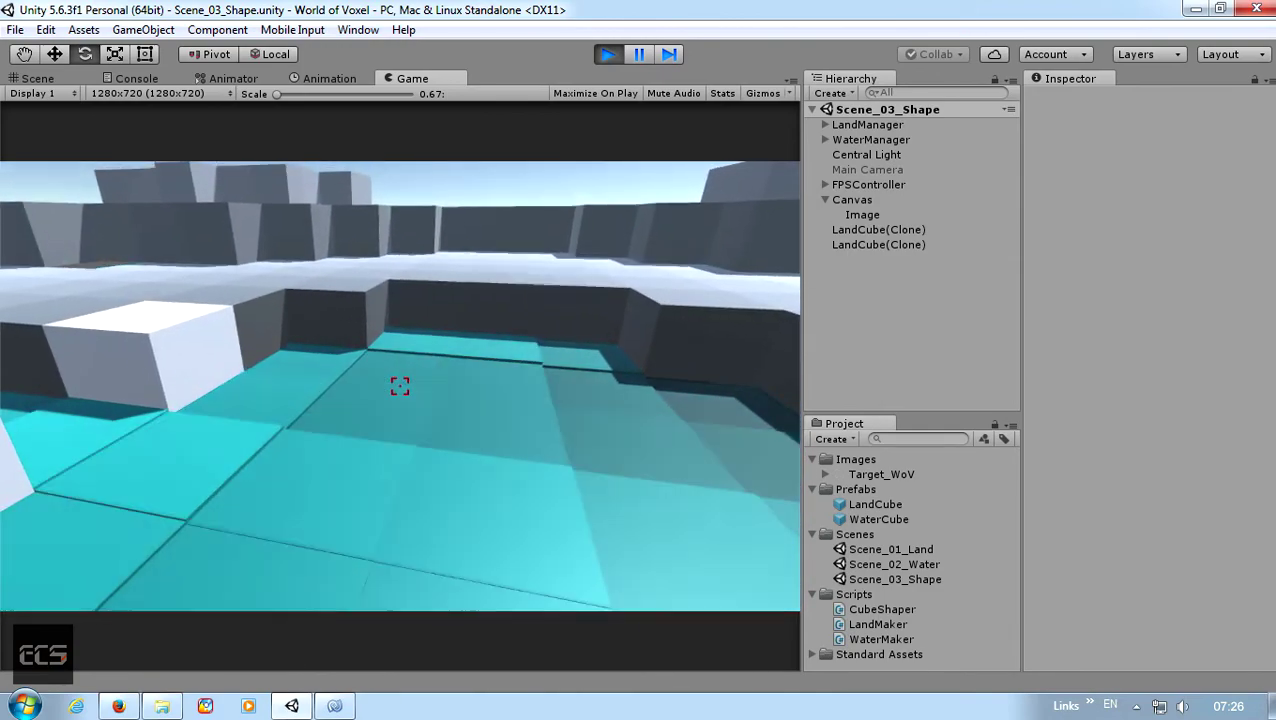
{"action": "left_click", "coordinate": [610, 55]}
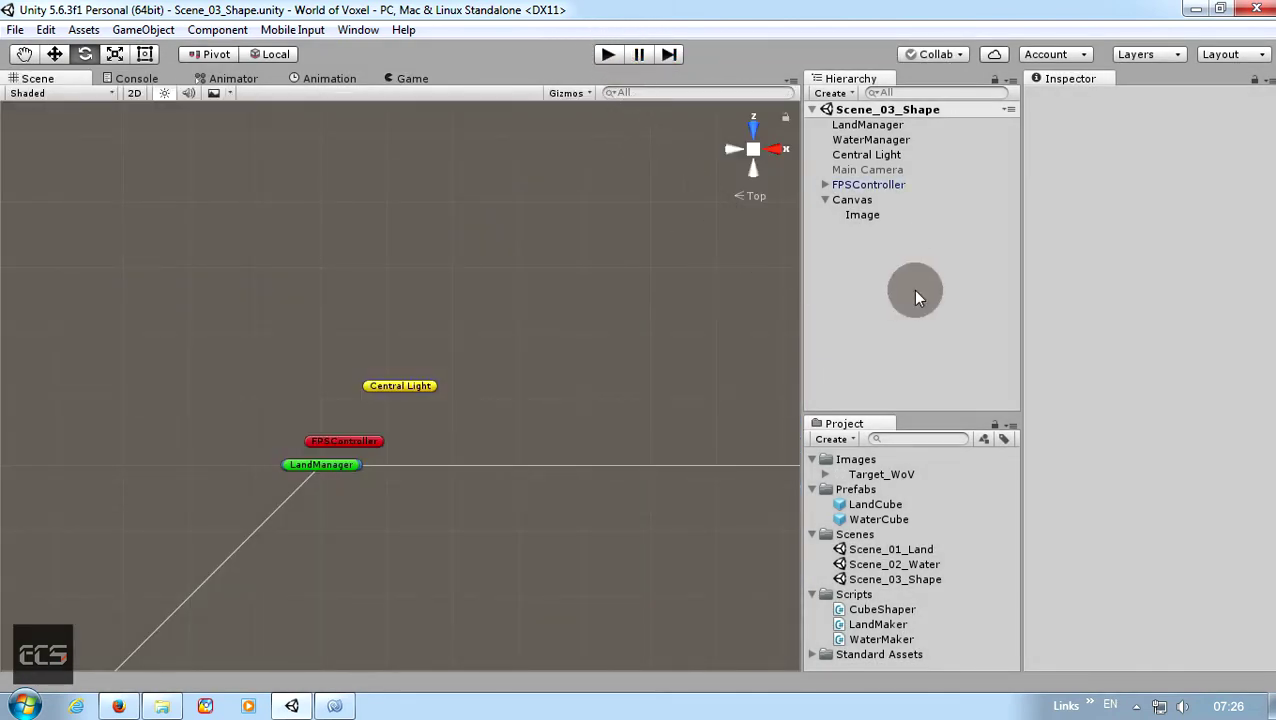
- Collapse the Canvas hierarchy and the Images, Prefabs and Scripts project folders
{"action": "left_click", "coordinate": [825, 200]}
{"action": "left_click", "coordinate": [814, 460]}
{"action": "left_click", "coordinate": [814, 474]}
{"action": "left_click", "coordinate": [813, 550]}
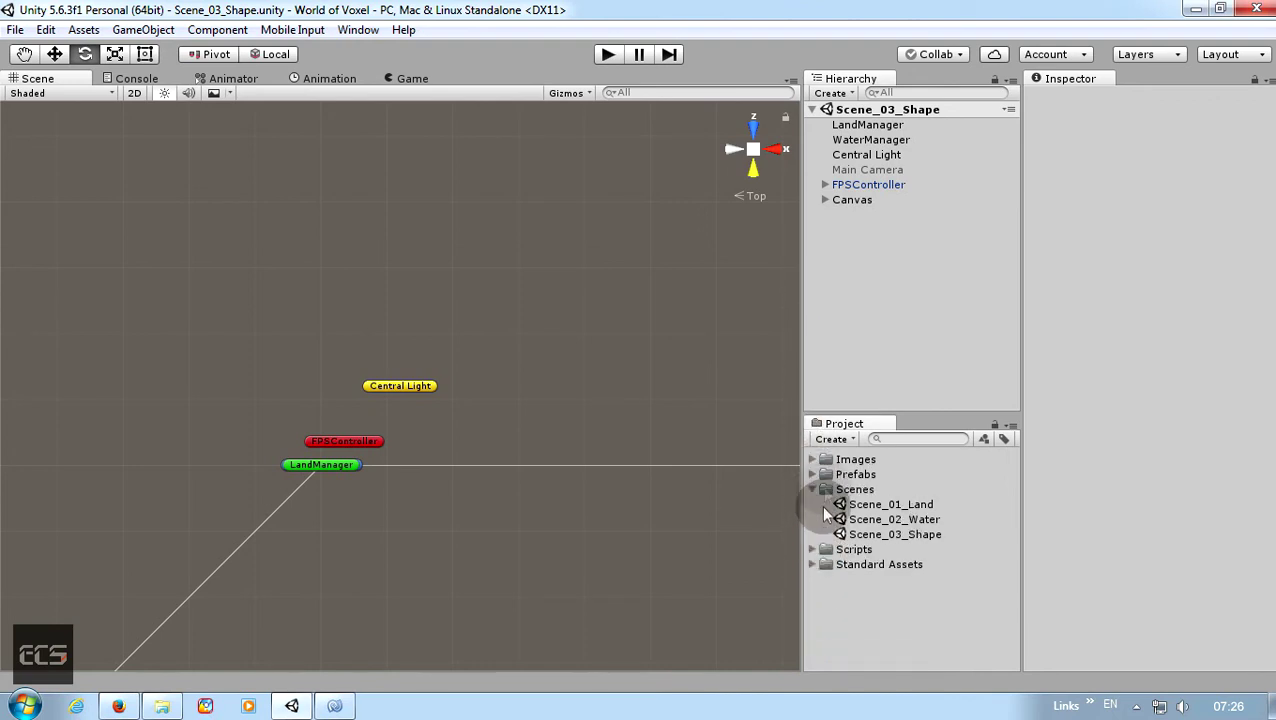
- Save the scene, check Build Settings lists all three scenes, and save the project
{"action": "left_click", "coordinate": [15, 29]}
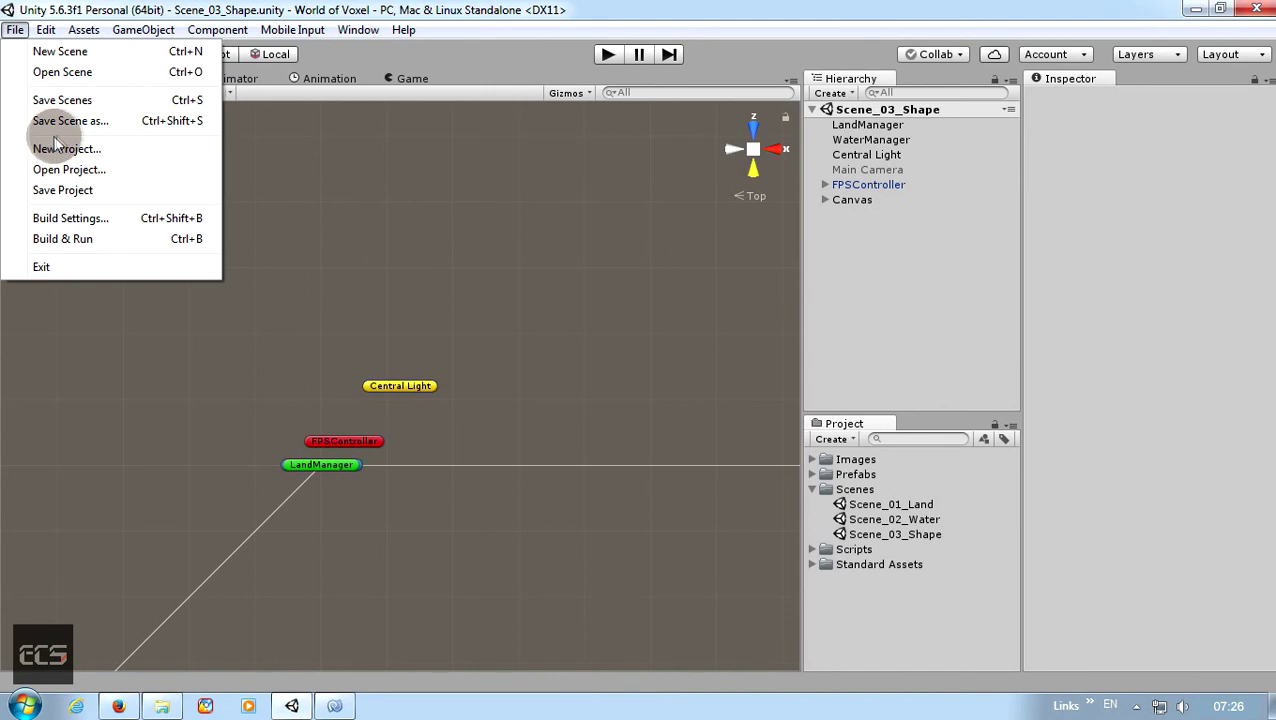
{"action": "left_click", "coordinate": [62, 100]}
{"action": "left_click", "coordinate": [15, 29]}
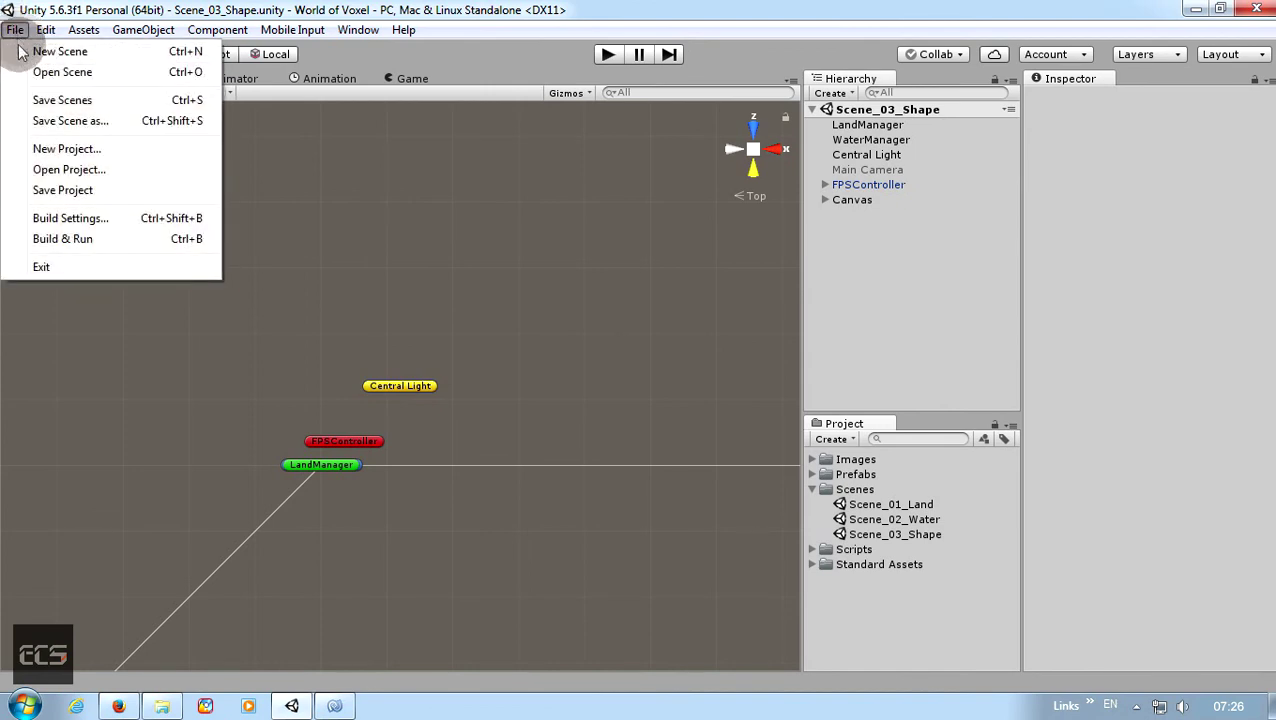
{"action": "left_click", "coordinate": [68, 217]}
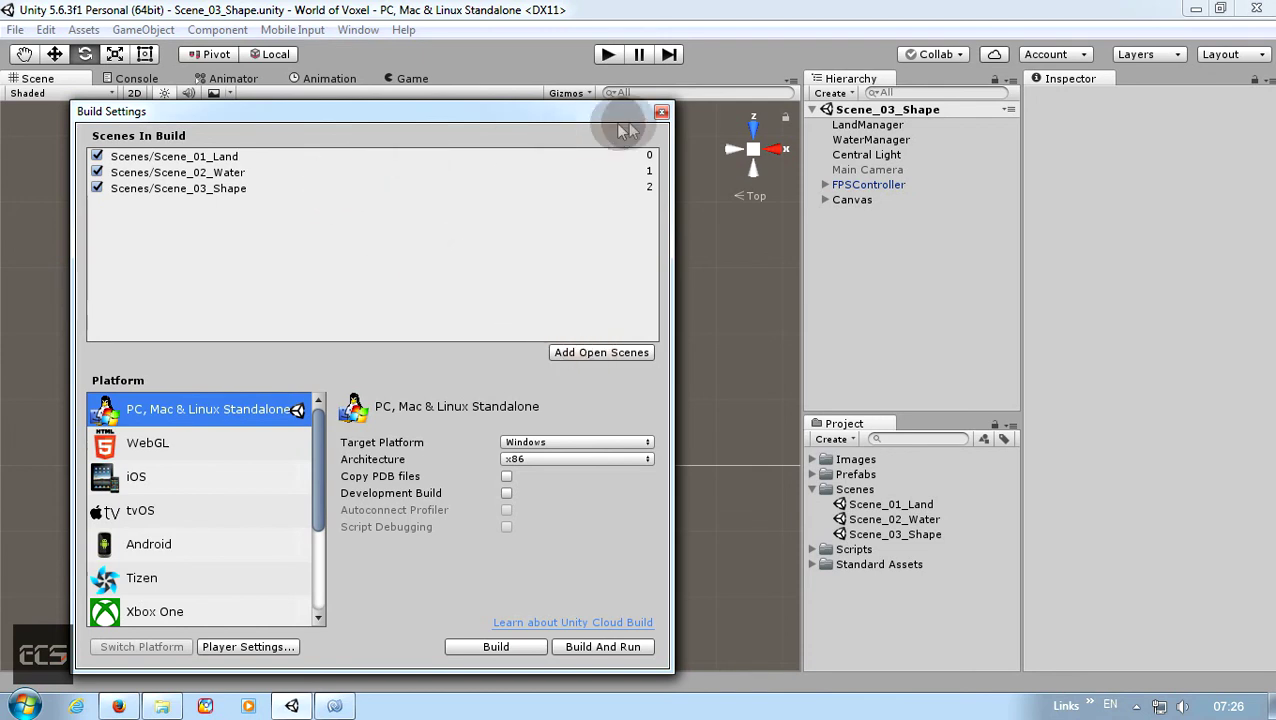
{"action": "left_click", "coordinate": [661, 111]}
{"action": "left_click", "coordinate": [15, 29]}
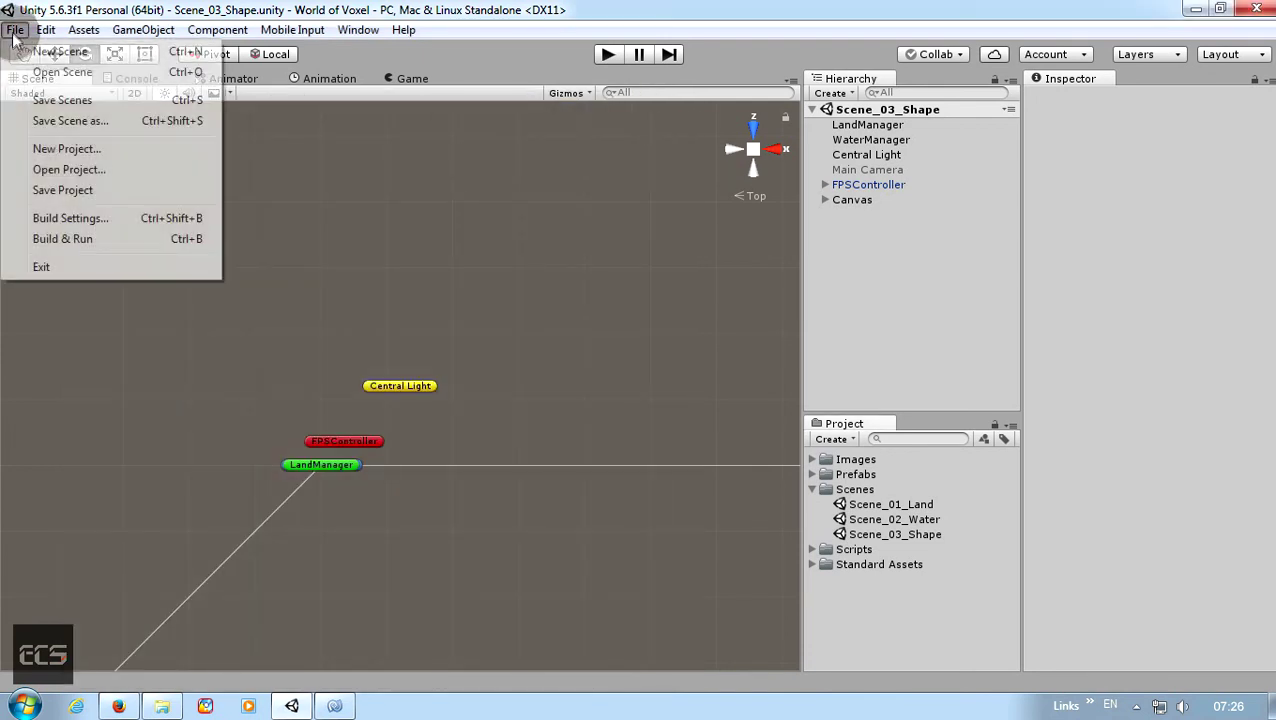
{"action": "left_click", "coordinate": [64, 190]}
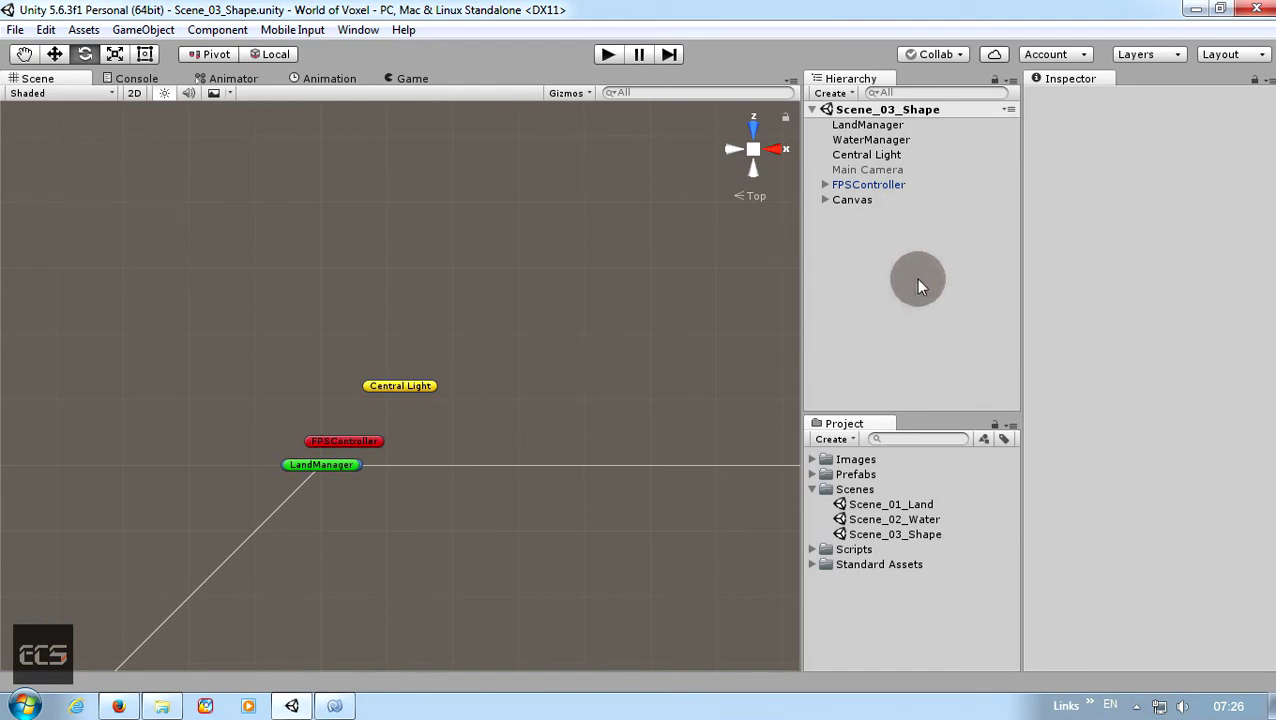